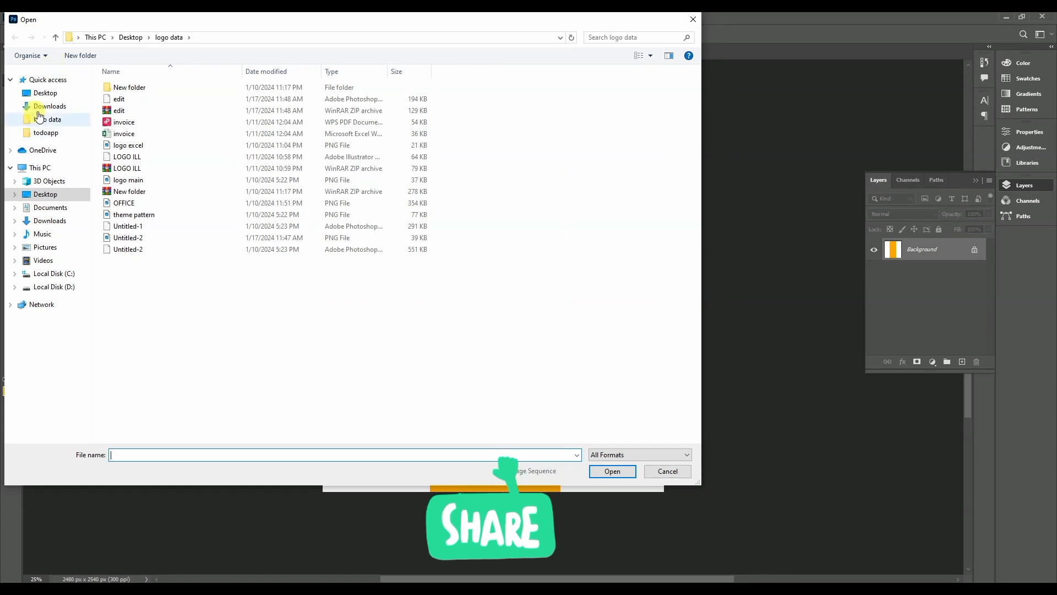
Open the yellow armchair PNG from the Downloads folder and float its window over the Untitled-1 poster
left_click(47, 106)
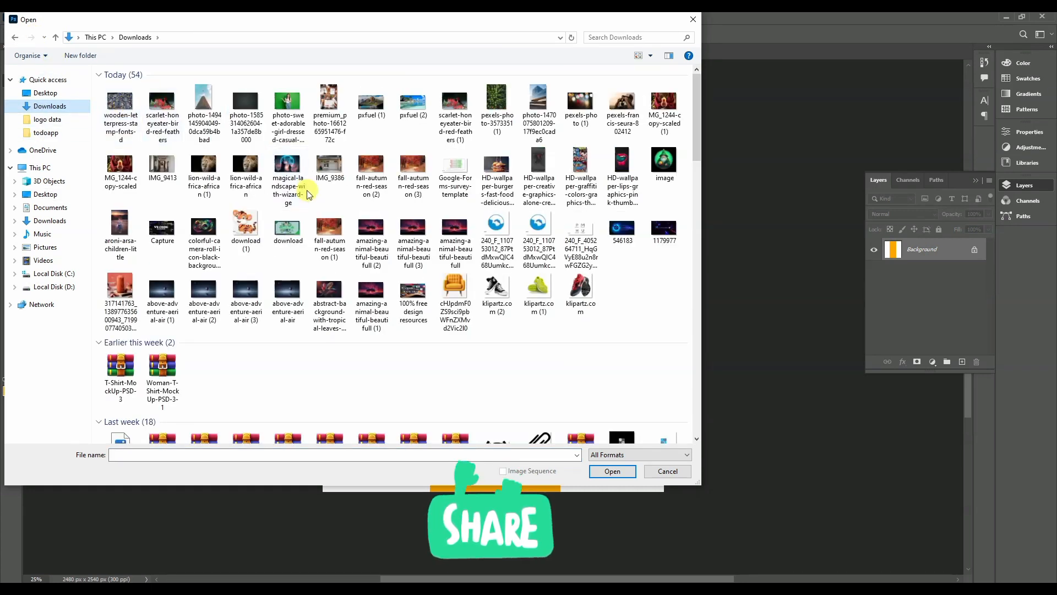
double_click(451, 289)
left_click_drag(290, 50, 171, 242)
left_click(12, 67)
left_click_drag(238, 392, 523, 306)
key("Delete")
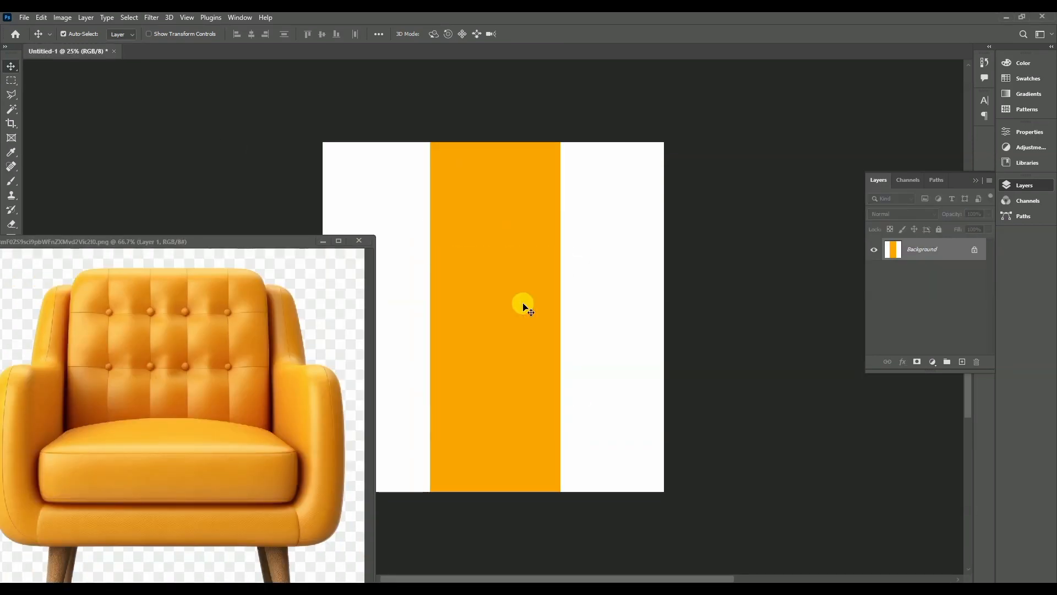
Select the backdrop around the armchair with the Magic Wand and invert the selection to the armchair itself
left_click(11, 109)
left_click(322, 295)
left_click(337, 308)
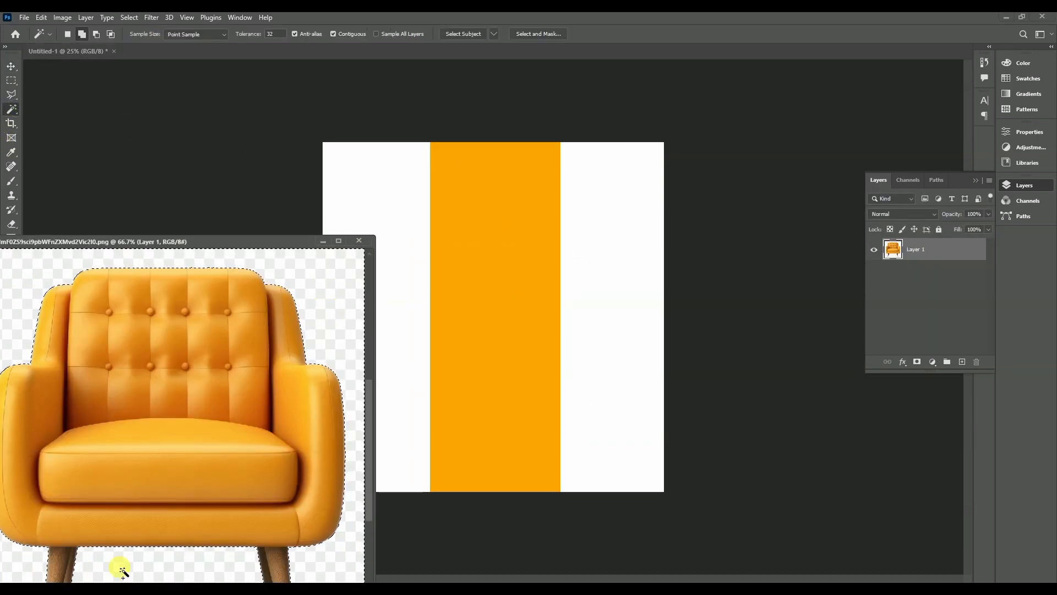
left_click_drag(307, 240, 548, 51)
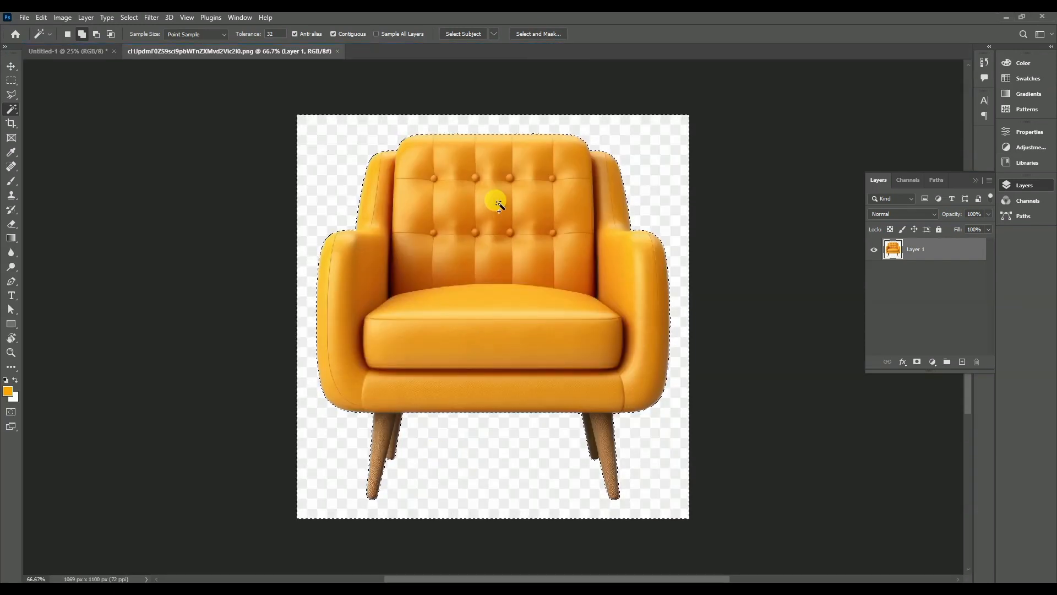
key("ctrl+shift+i")
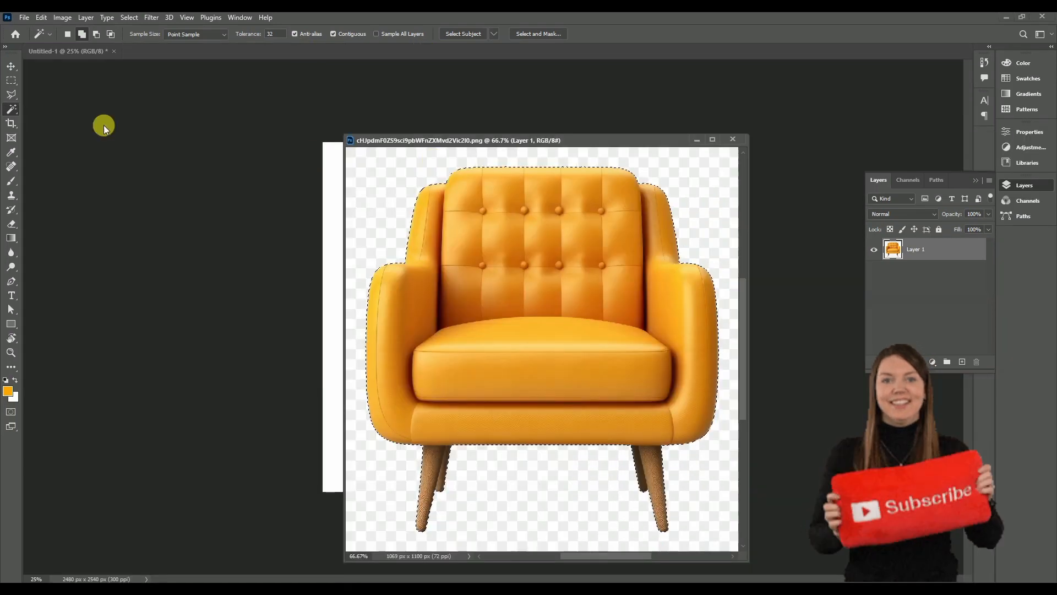
Copy the selected armchair onto the Untitled-1 poster with the Move tool and close the source image
left_click(11, 66)
left_click_drag(467, 142, 608, 222)
left_click_drag(617, 362, 477, 322)
left_click_drag(694, 221, 369, 274)
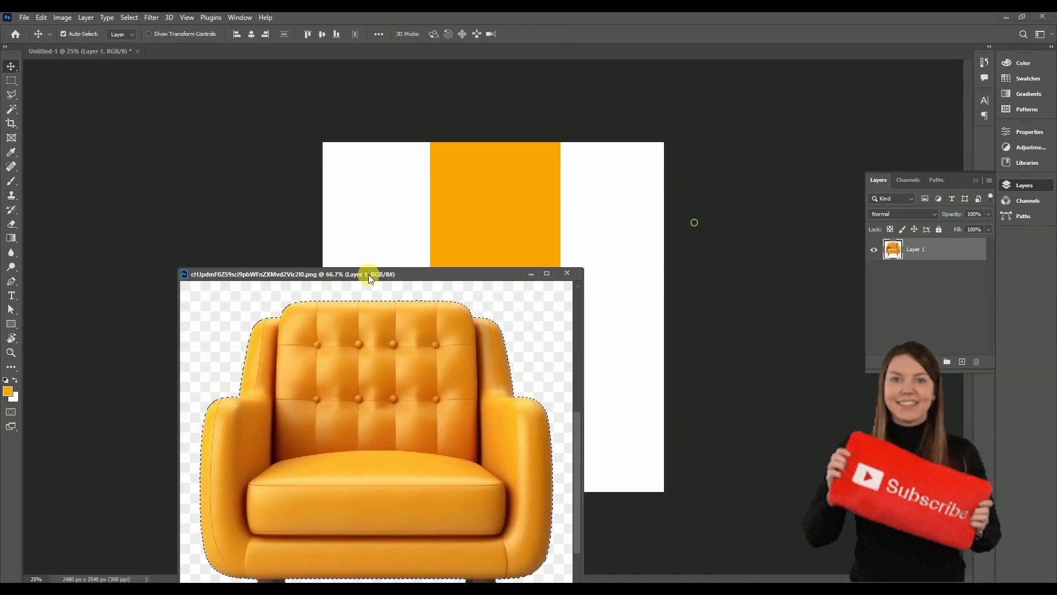
left_click(570, 274)
Scale the armchair to about 151% width and 141% height, centred over the orange stripe
left_click_drag(471, 378, 439, 330)
key("ctrl+t")
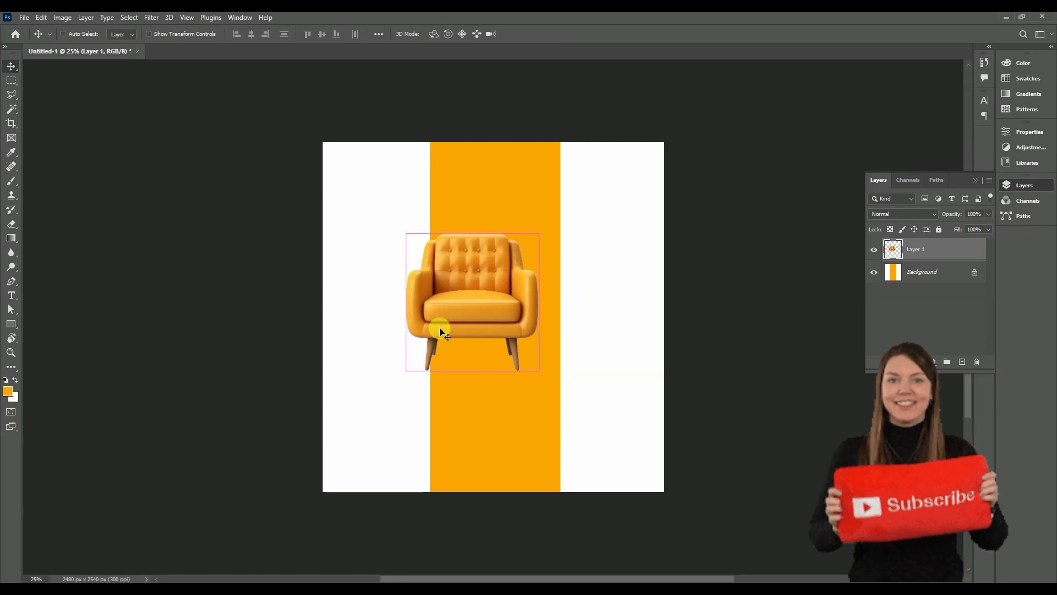
mouse_move(539, 372)
left_mouse_down()
mouse_move(621, 446)
mouse_move(538, 365)
left_mouse_up()
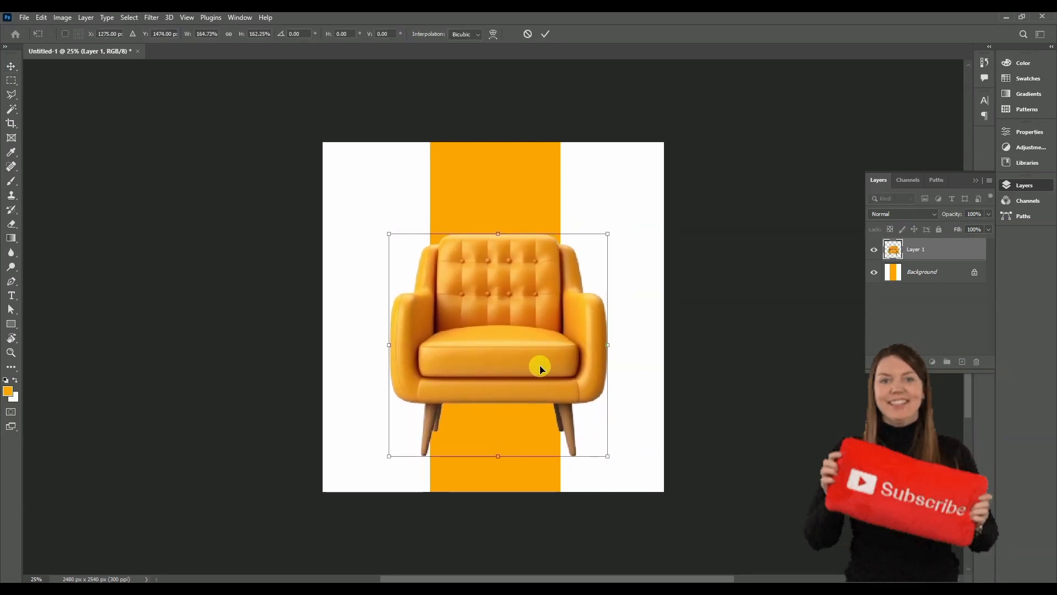
left_click_drag(389, 457, 378, 458)
left_click_drag(557, 345, 559, 335)
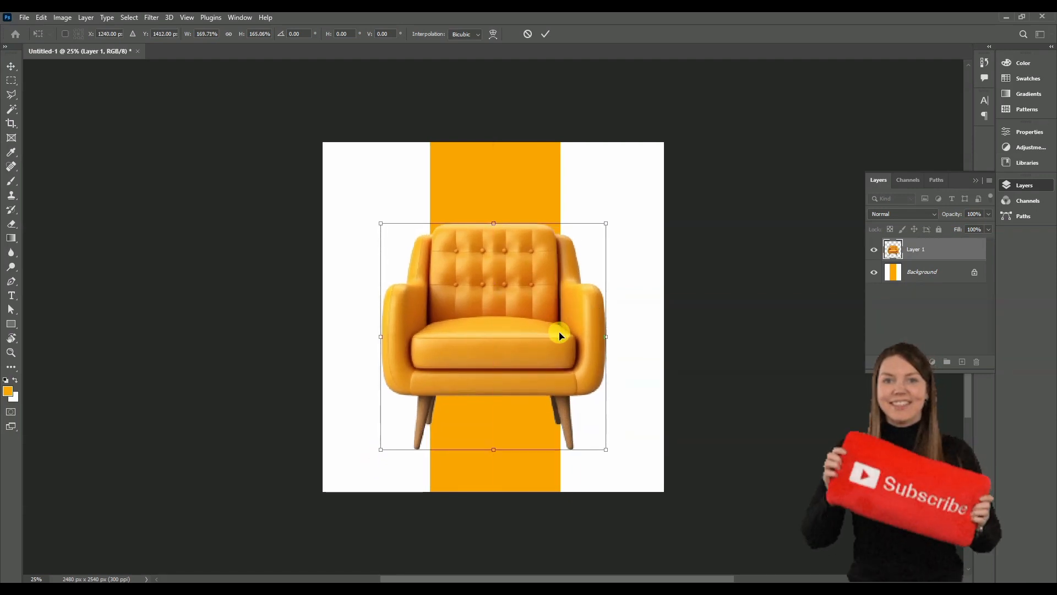
left_click_drag(604, 452, 581, 418)
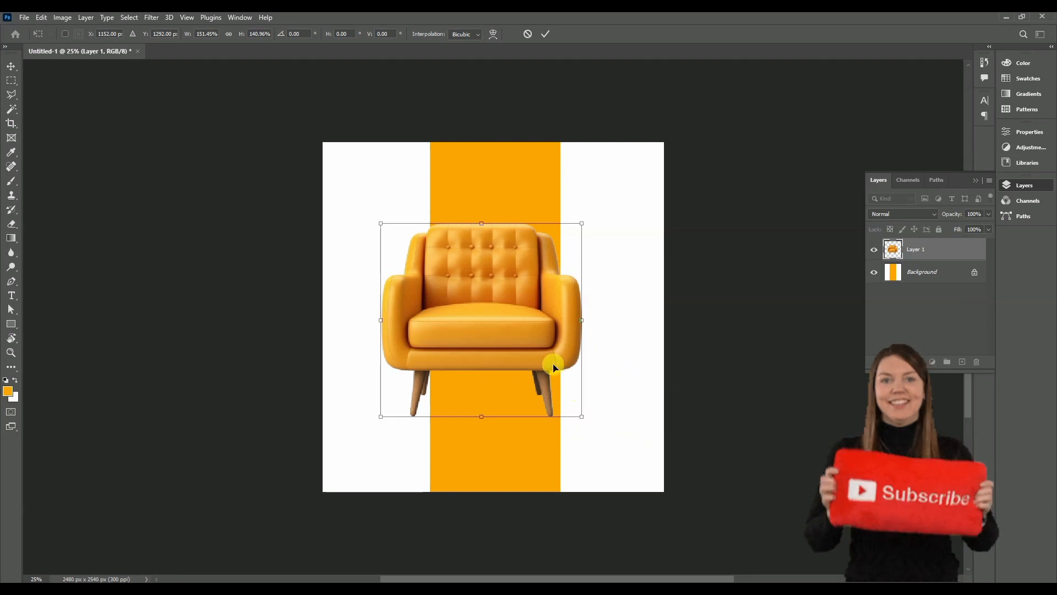
left_click_drag(554, 368, 562, 376)
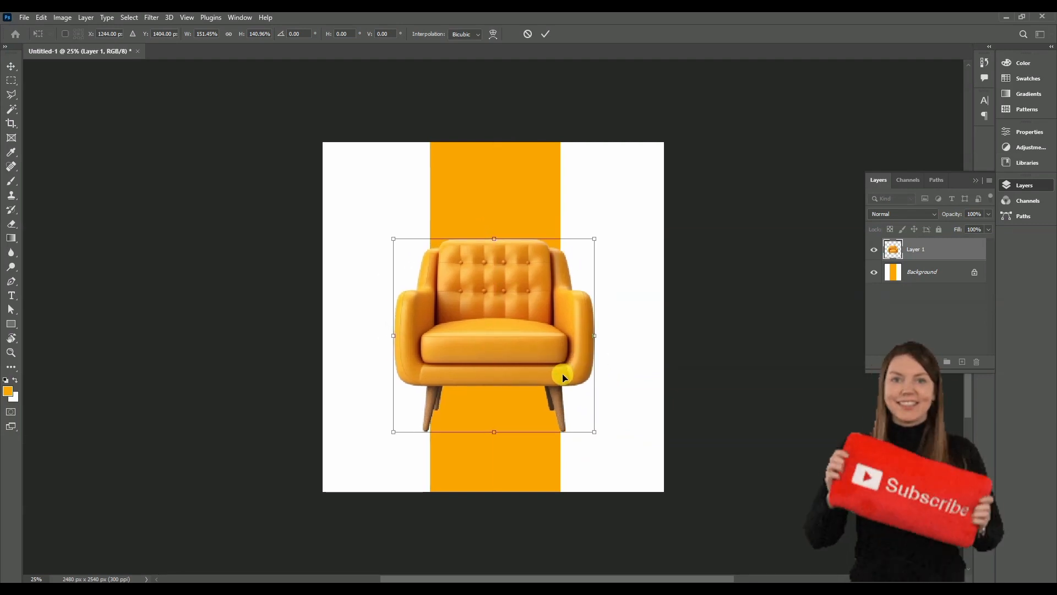
left_click(544, 35)
Add a new layer above the armchair layer and choose the Soft Round brush
left_click(962, 362)
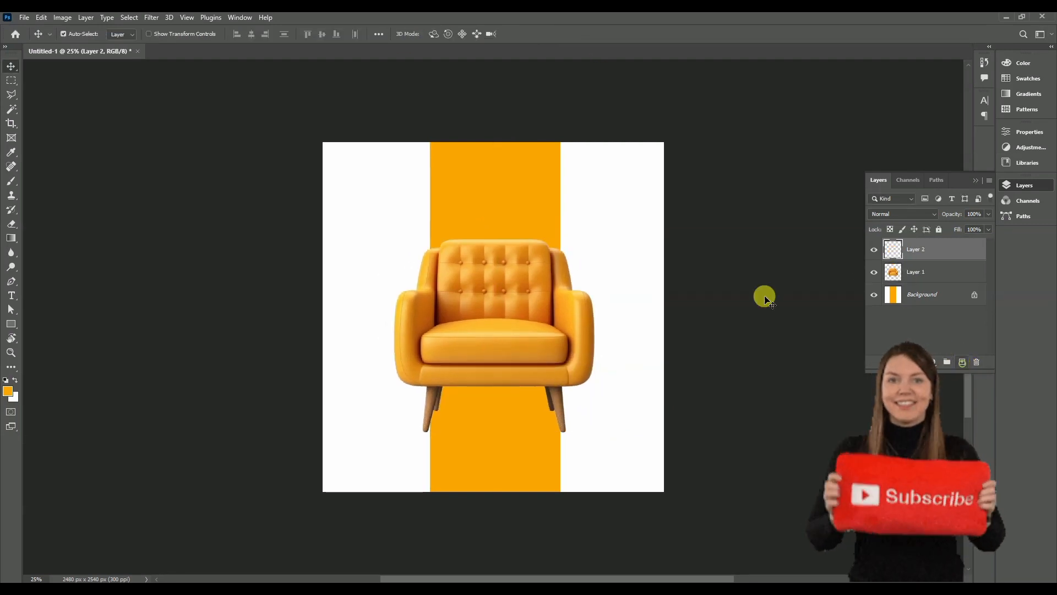
left_click(13, 152)
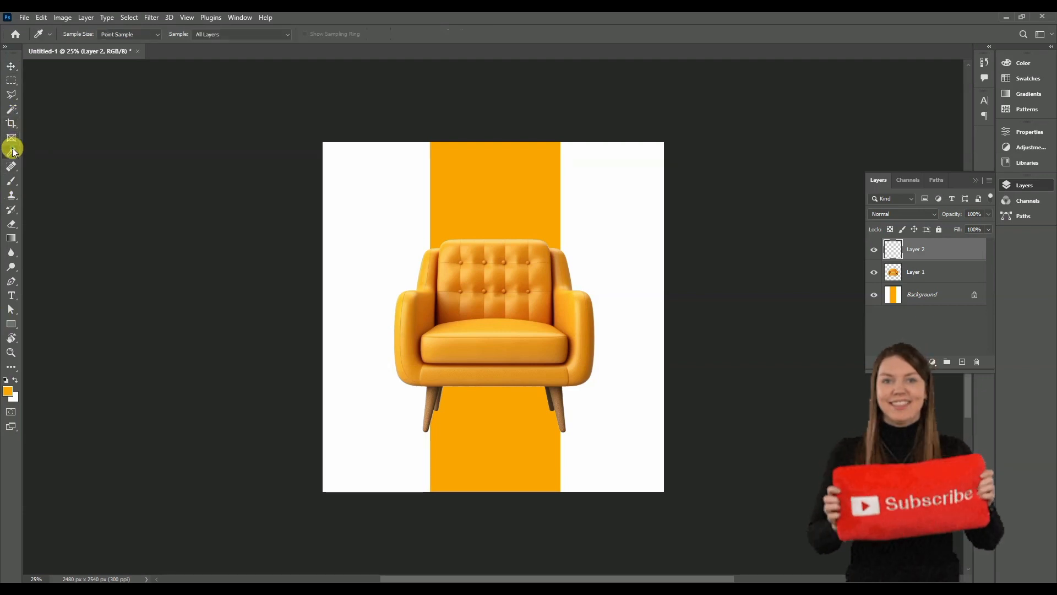
left_click(12, 179)
left_click(50, 35)
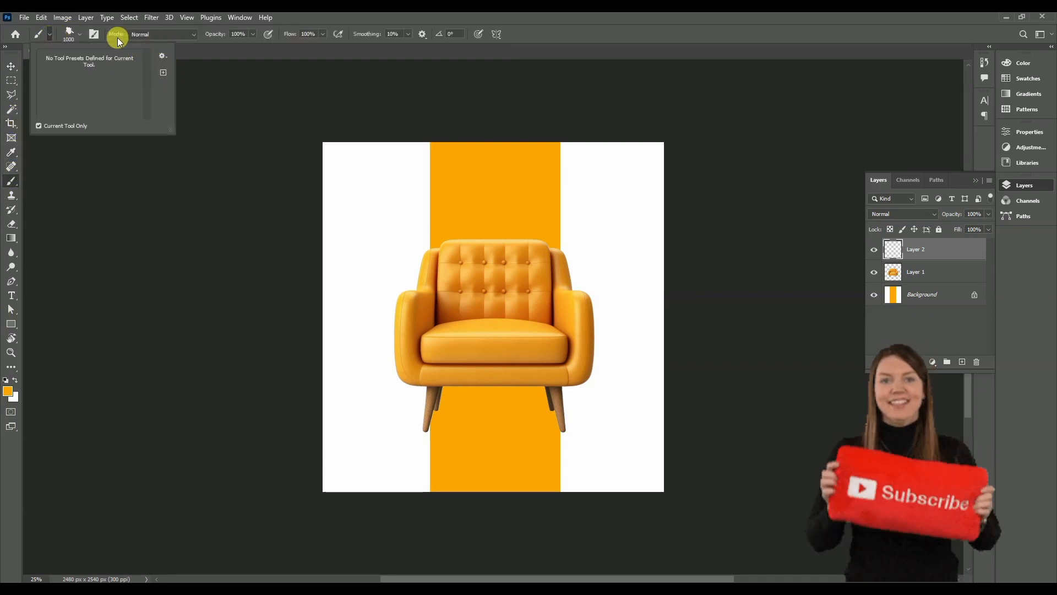
left_click(81, 35)
left_click_drag(336, 388, 364, 113)
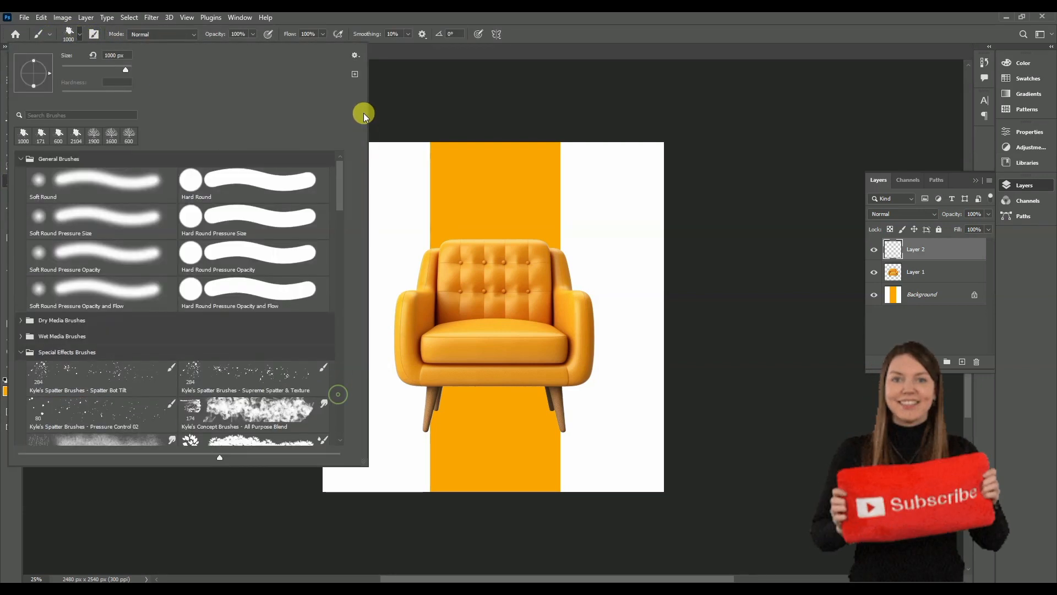
left_click(35, 184)
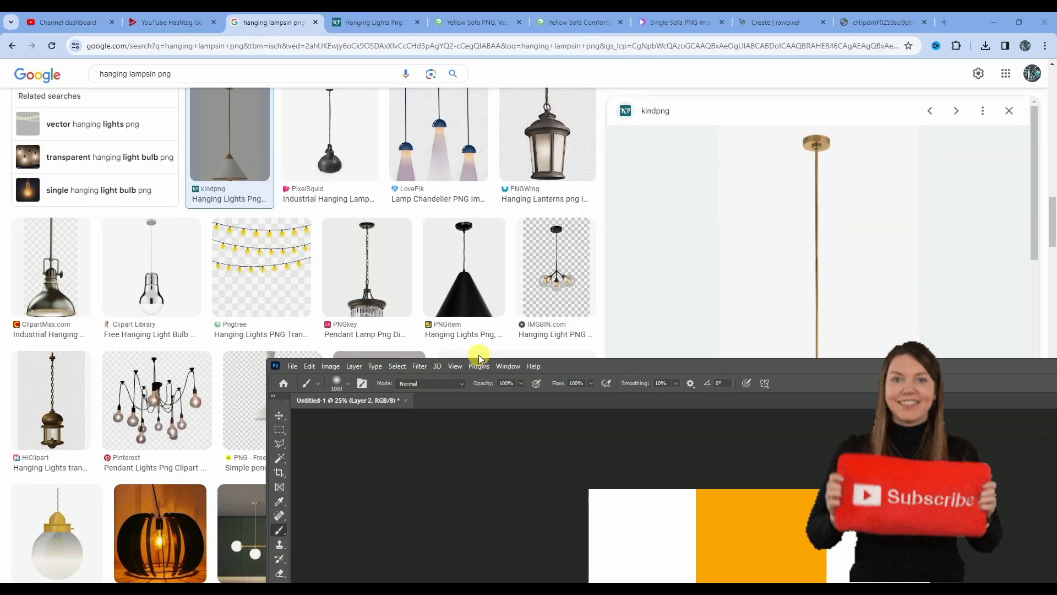
left_click_drag(479, 358, 576, 30)
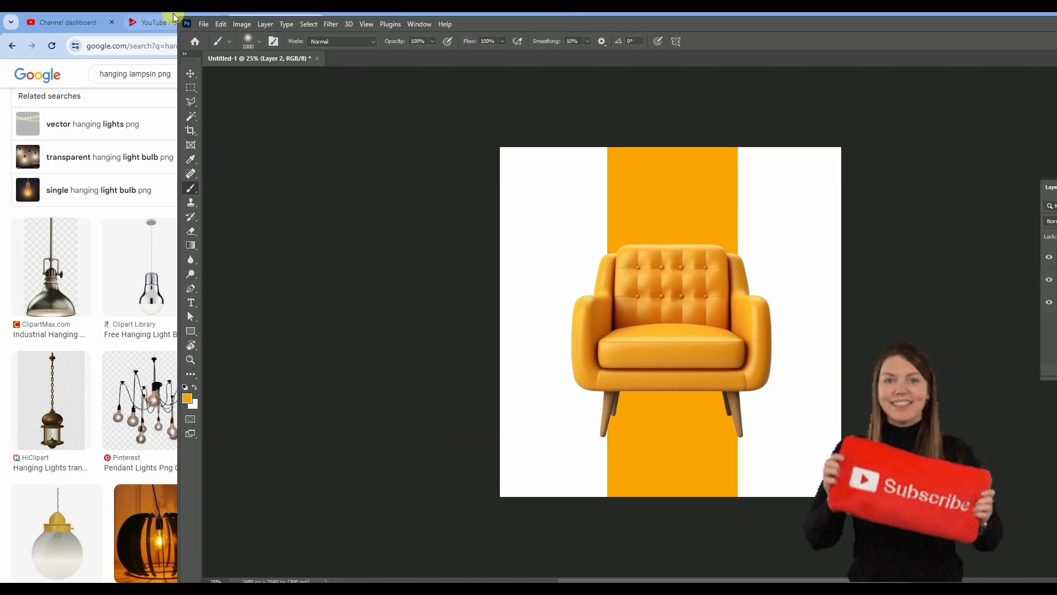
double_click(588, 27)
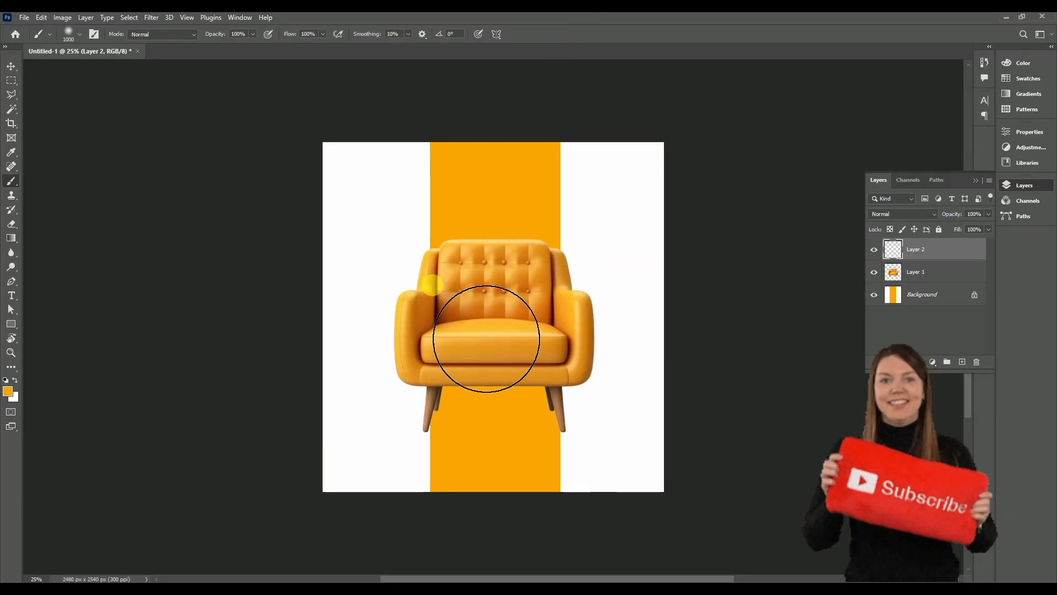
Enlarge the brush to 1500 px
key("bracketright")
key("bracketright")
key("bracketright")
key("bracketright")
key("bracketright")
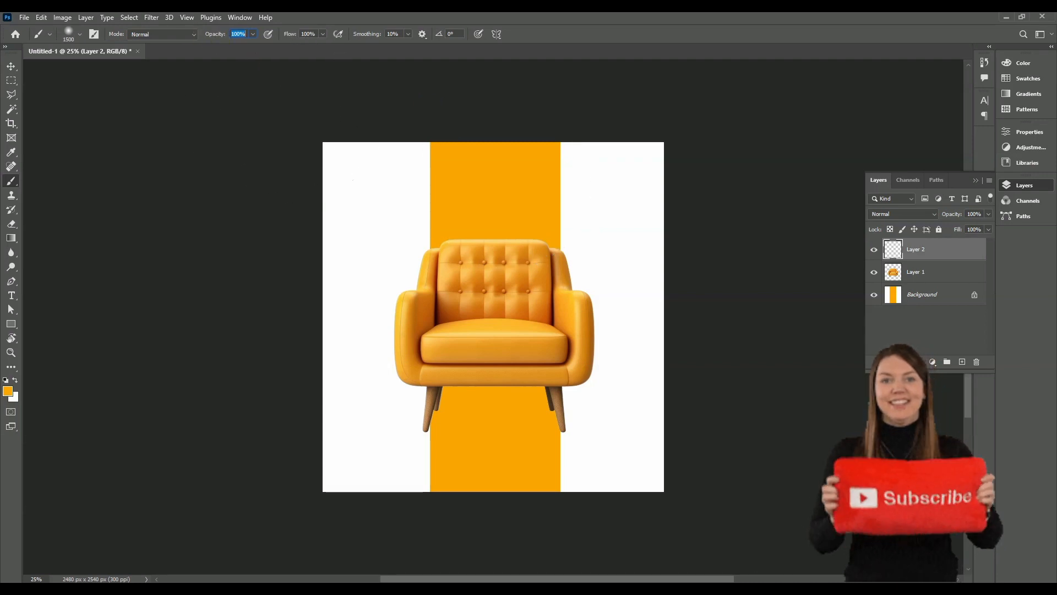
Set the brush size to about 259 px and the foreground colour to black, 000000
left_click(81, 34)
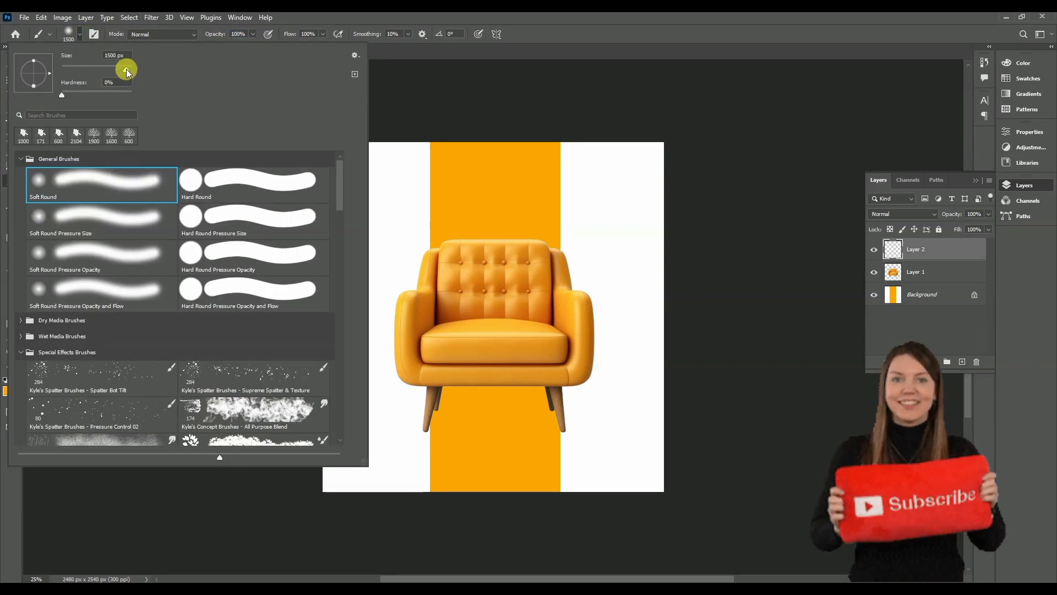
left_click_drag(102, 72, 104, 72)
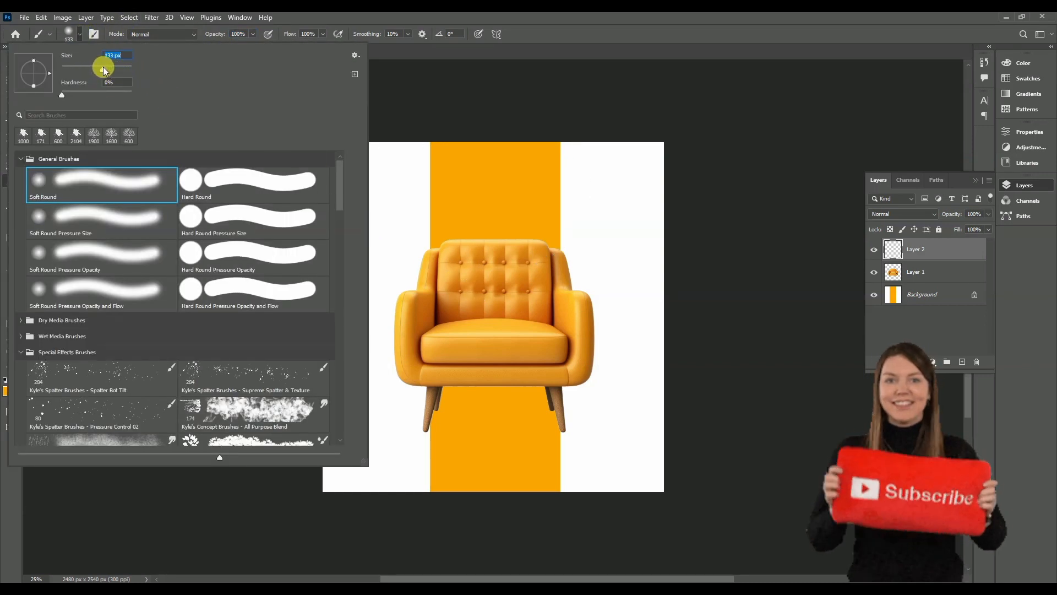
left_click(697, 23)
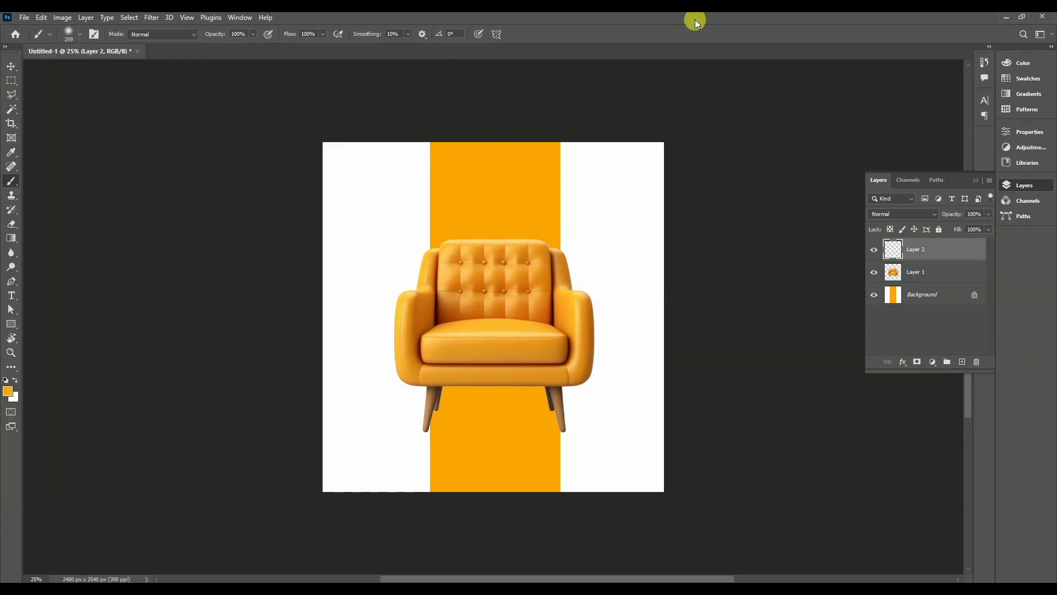
left_click(9, 400)
left_click(12, 491)
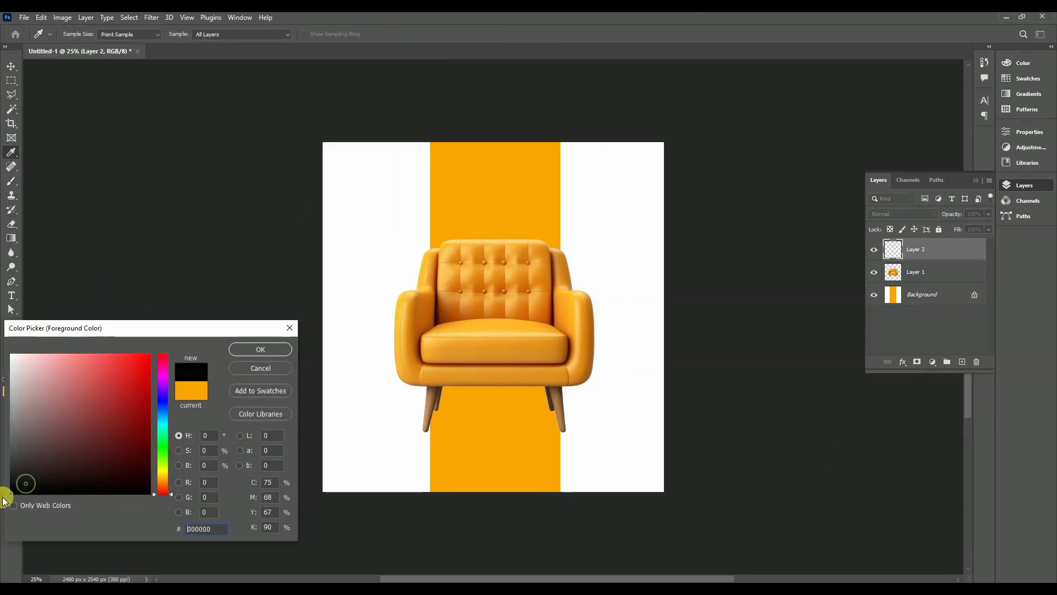
left_click(273, 348)
Paint one soft black dab below the seat and stretch it to about 730% width and 41% height across the chair legs
left_click(482, 428)
key("ctrl+t")
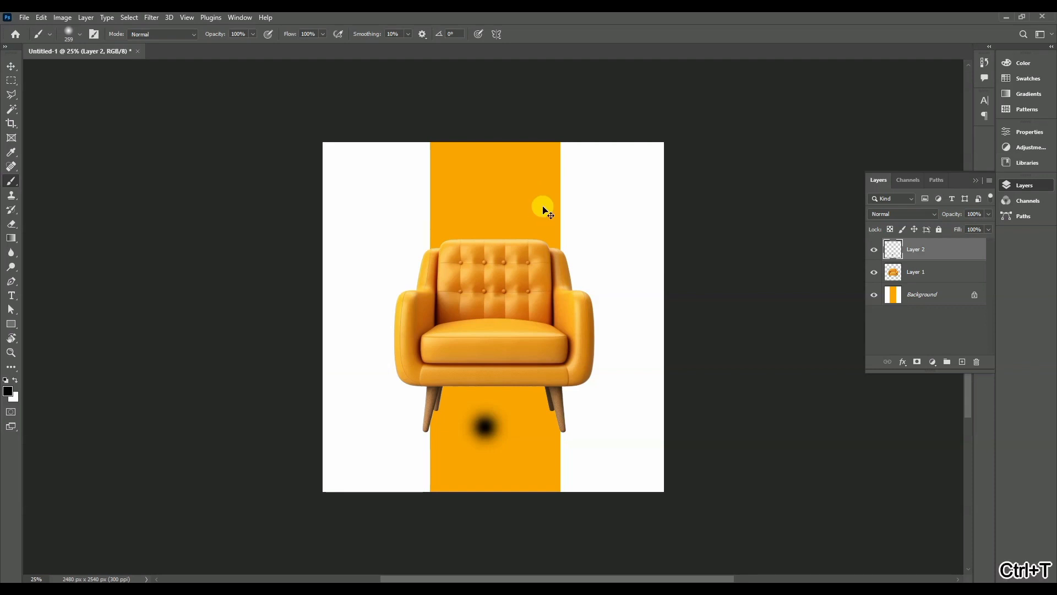
mouse_move(485, 398)
left_mouse_down()
mouse_move(484, 431)
mouse_move(756, 439)
left_mouse_up()
left_click_drag(400, 437, 337, 444)
left_click_drag(562, 447, 507, 426)
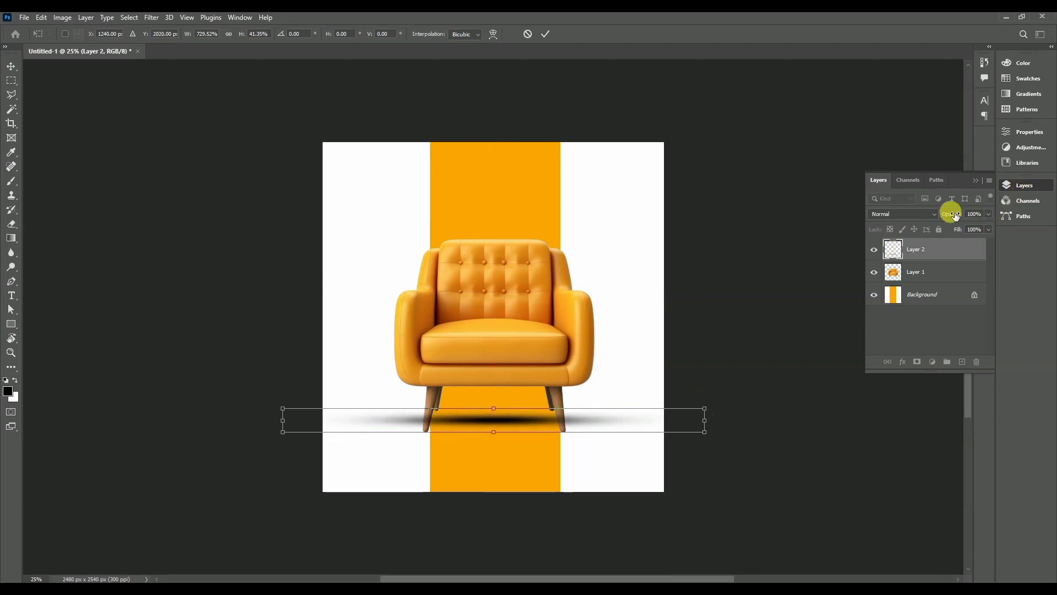
Set the shadow layer's opacity to 62% and move it beneath the armchair layer
left_click(989, 214)
mouse_move(986, 227)
left_mouse_down()
mouse_move(968, 226)
mouse_move(918, 274)
left_mouse_up()
left_click(545, 34)
key("b")
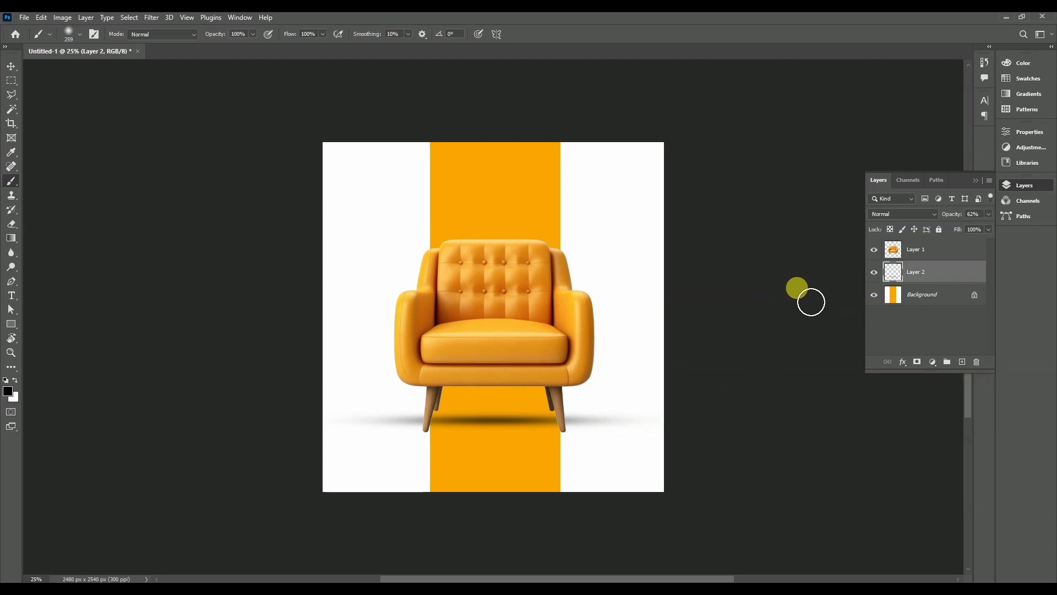
Transform the shadow to about 292% height so it spreads around the armchair's feet
key("ctrl+t")
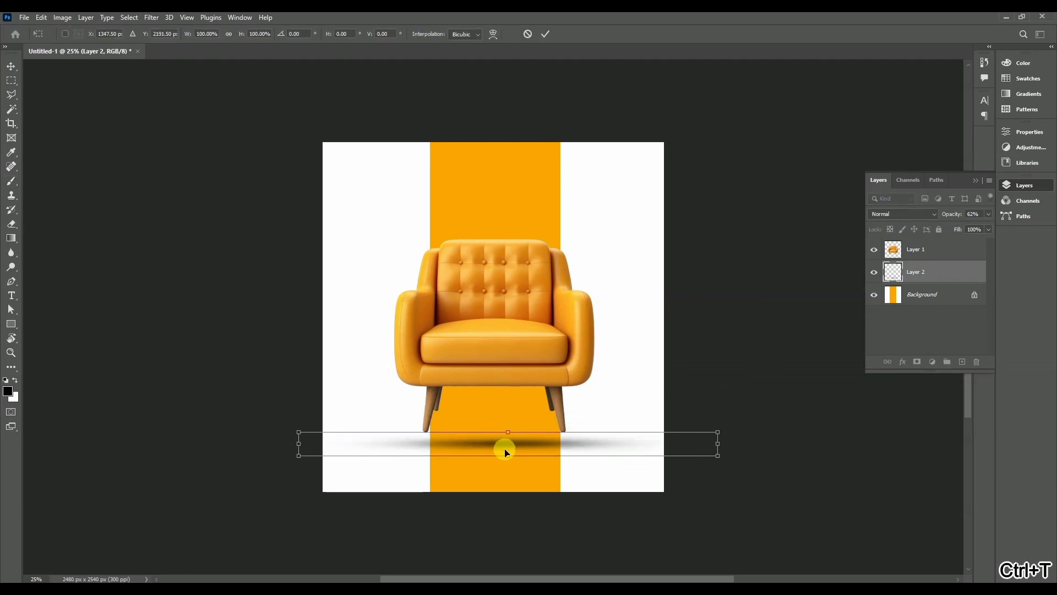
mouse_move(506, 453)
left_mouse_down()
mouse_move(506, 482)
mouse_move(507, 414)
mouse_move(507, 458)
left_mouse_up()
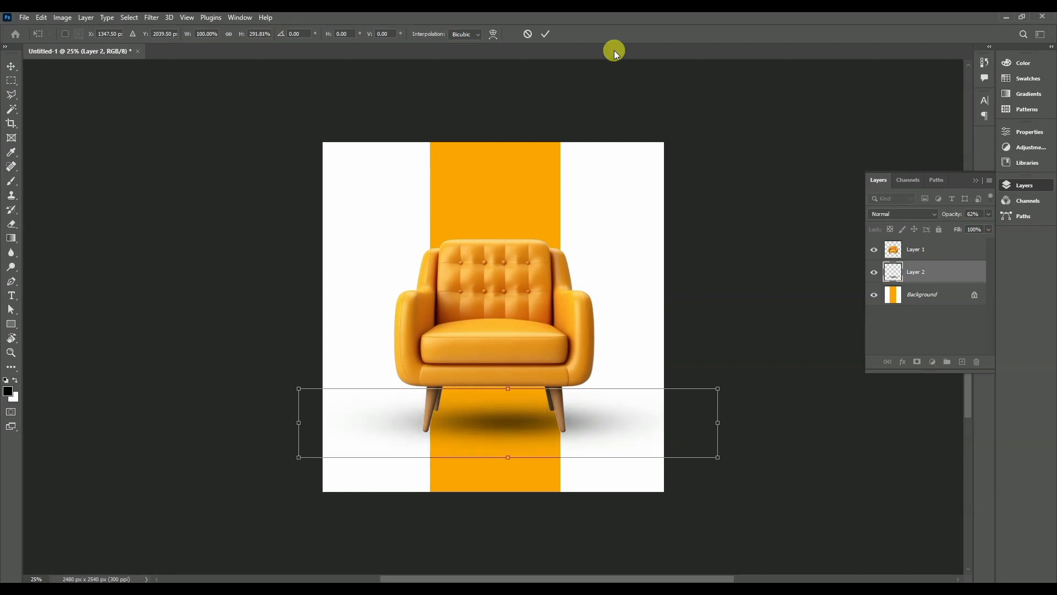
left_click(546, 34)
key("b")
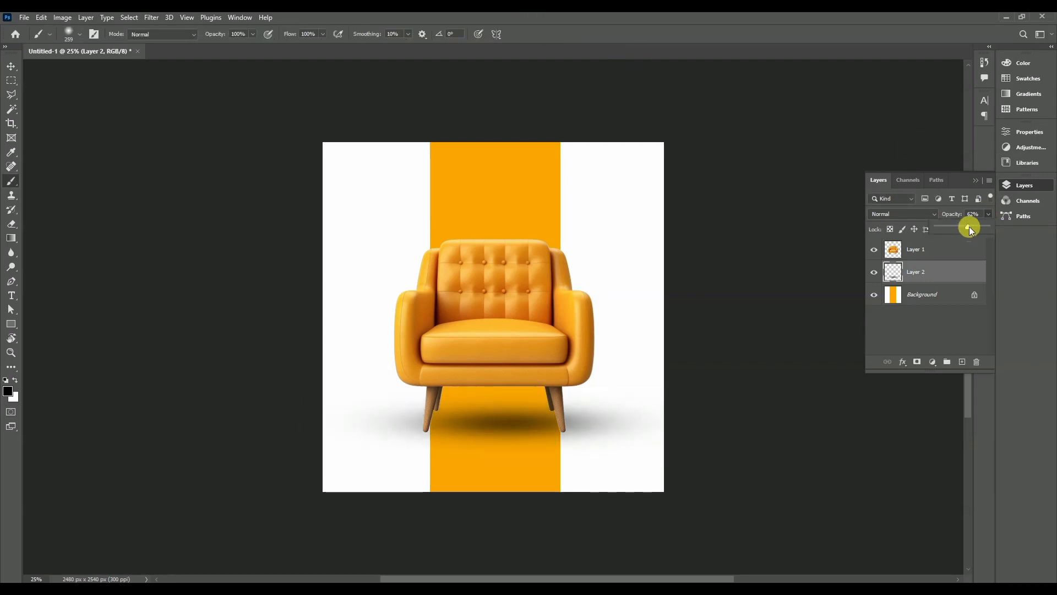
Lower the shadow layer's opacity to 43% and shift the shadow slightly to centre it under the armchair
left_click_drag(961, 227, 961, 227)
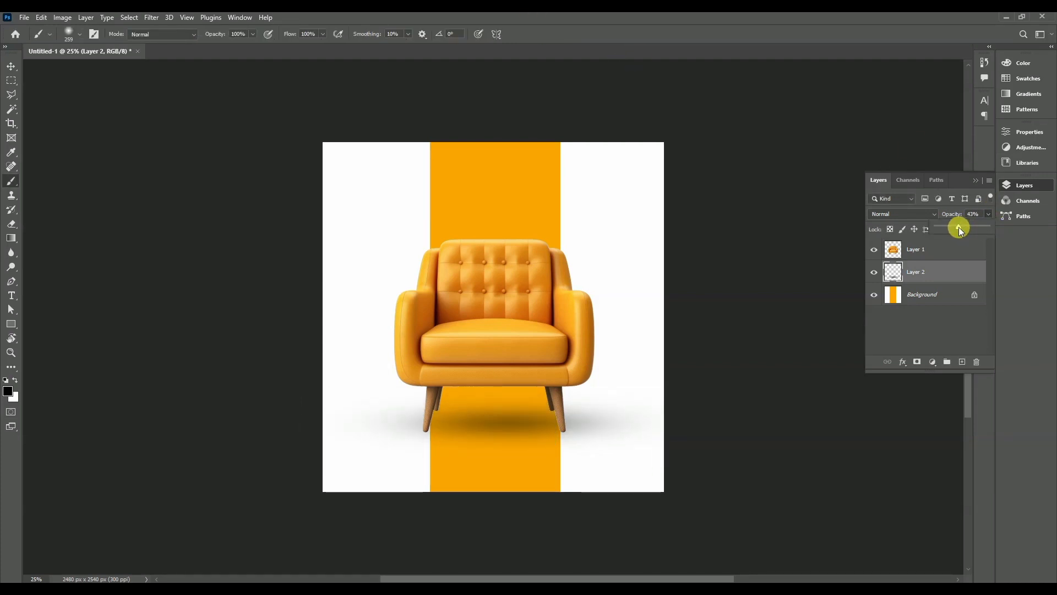
left_click(11, 64)
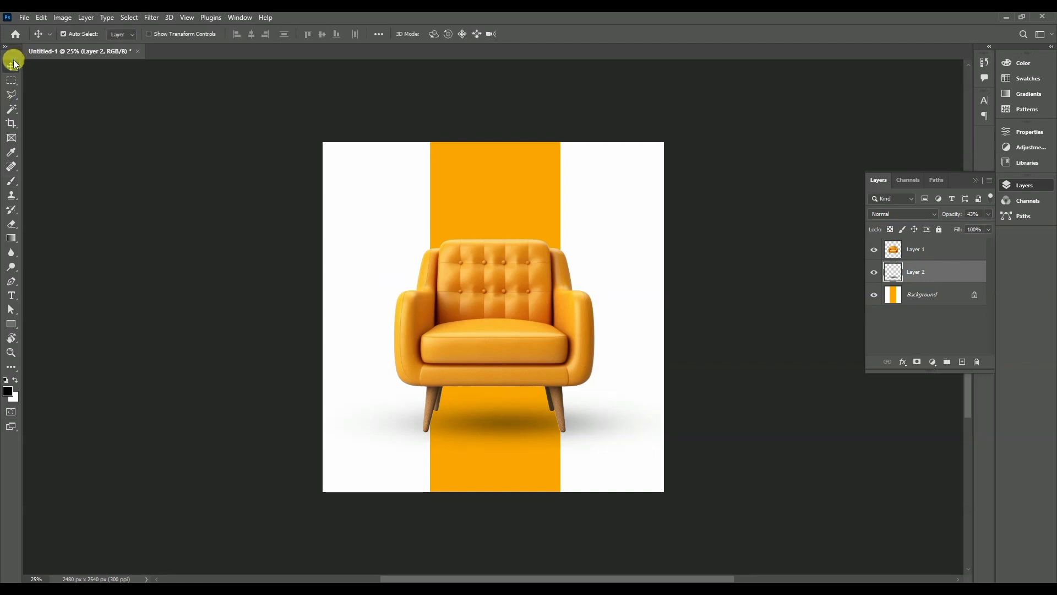
left_click_drag(484, 417, 468, 414)
left_click(740, 433)
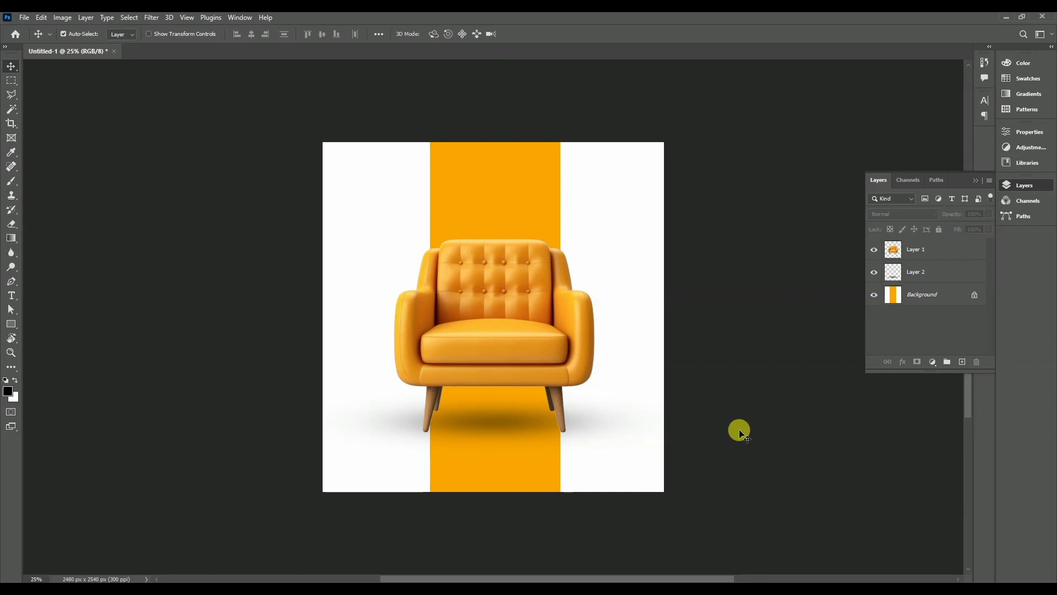
left_click(11, 281)
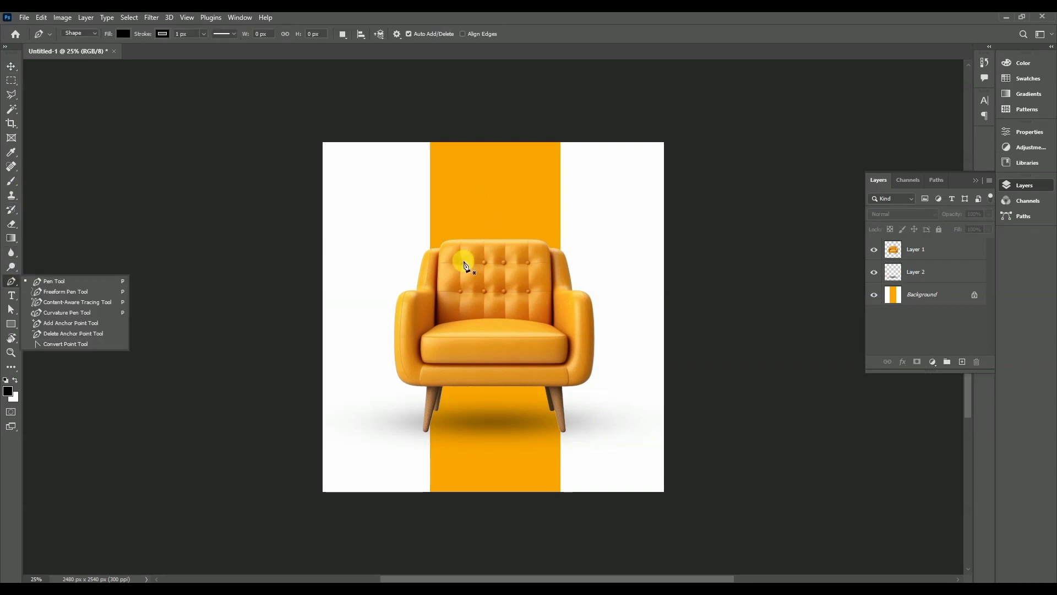
left_click(12, 68)
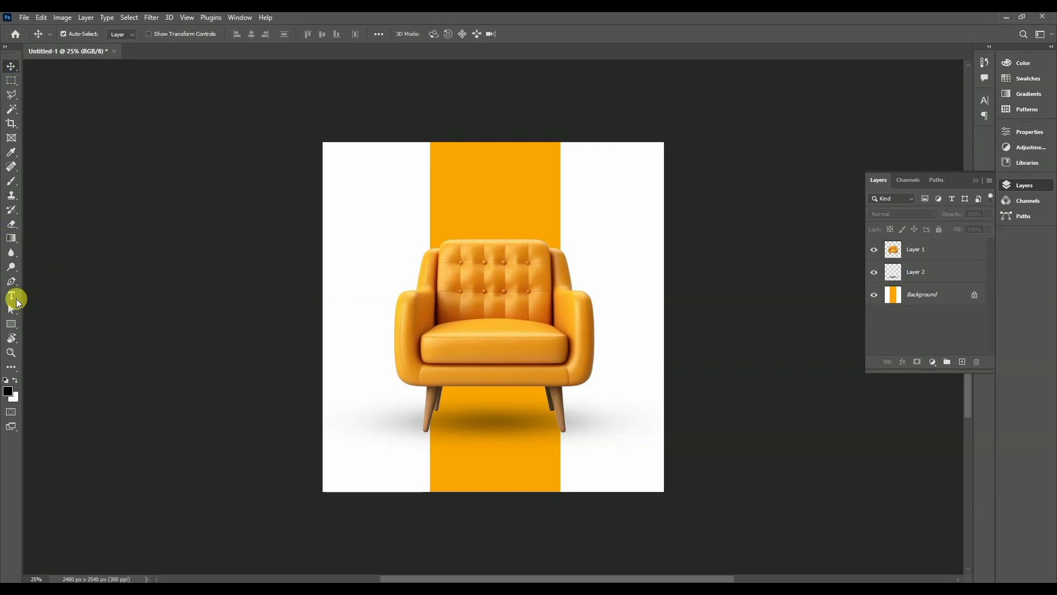
Add the white text "HAVEN OF" at 29 pt and place it near the upper end of the orange centre stripe
key("t")
left_click(424, 185)
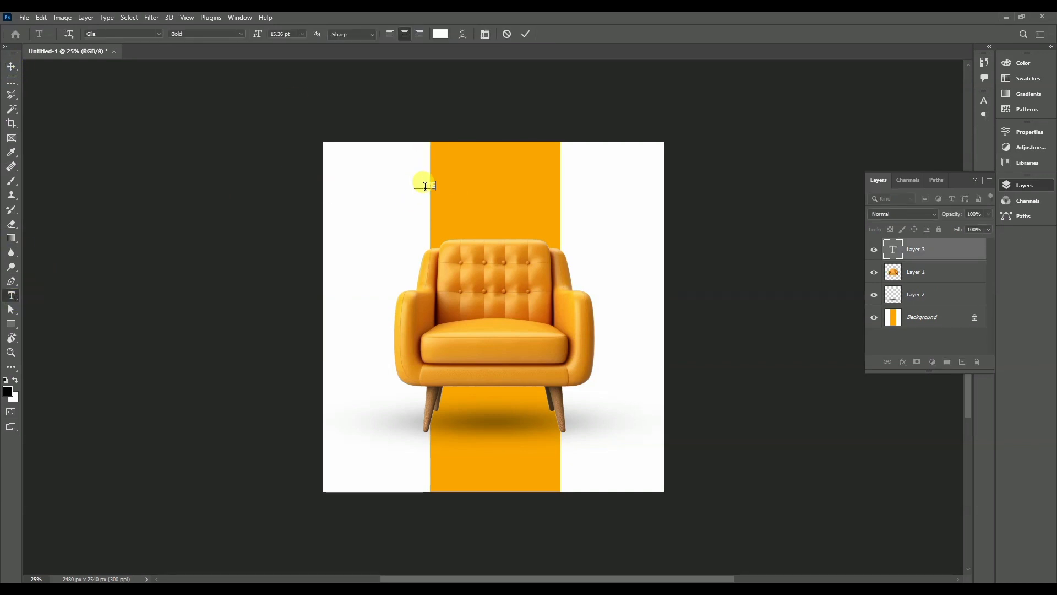
key("ctrl+a")
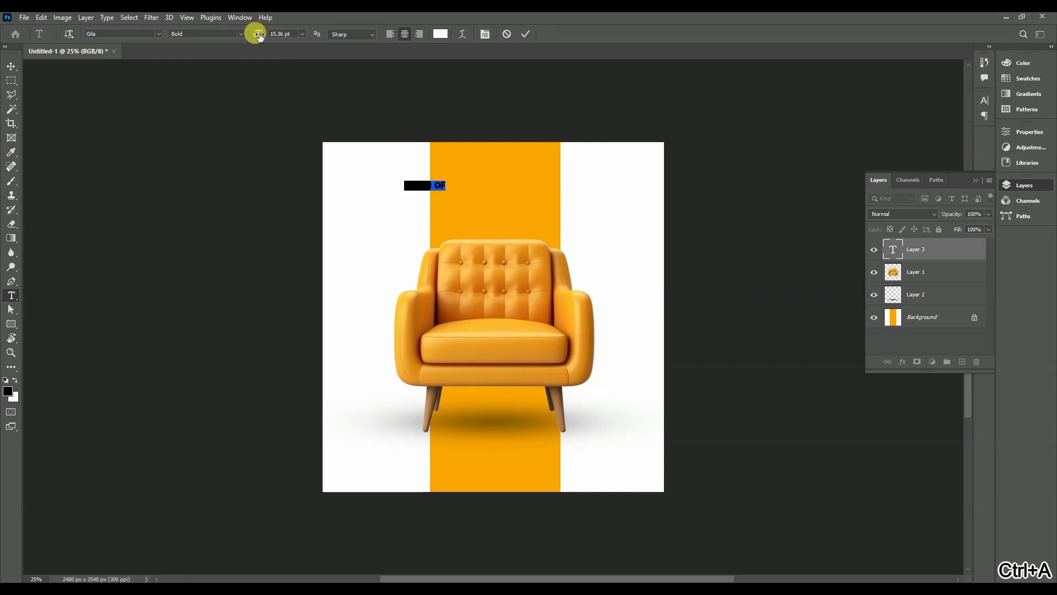
left_click_drag(258, 36, 539, 195)
left_click(526, 34)
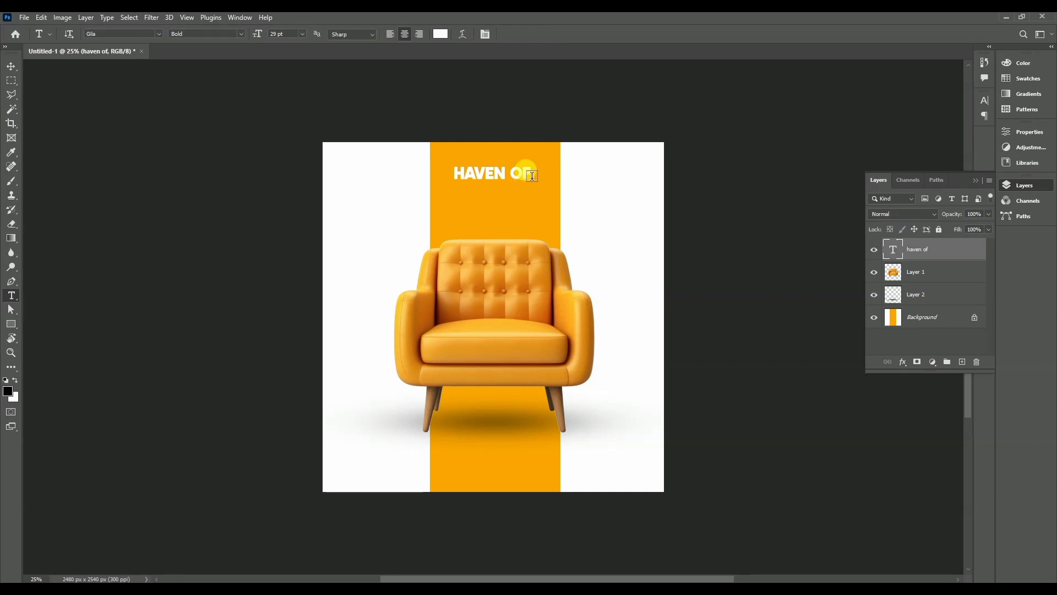
Extend the headline with two more lines, "COMFORT" and "& STYLE"
left_click(532, 176)
left_click(507, 35)
left_click(529, 165)
key("Return")
type("COM")
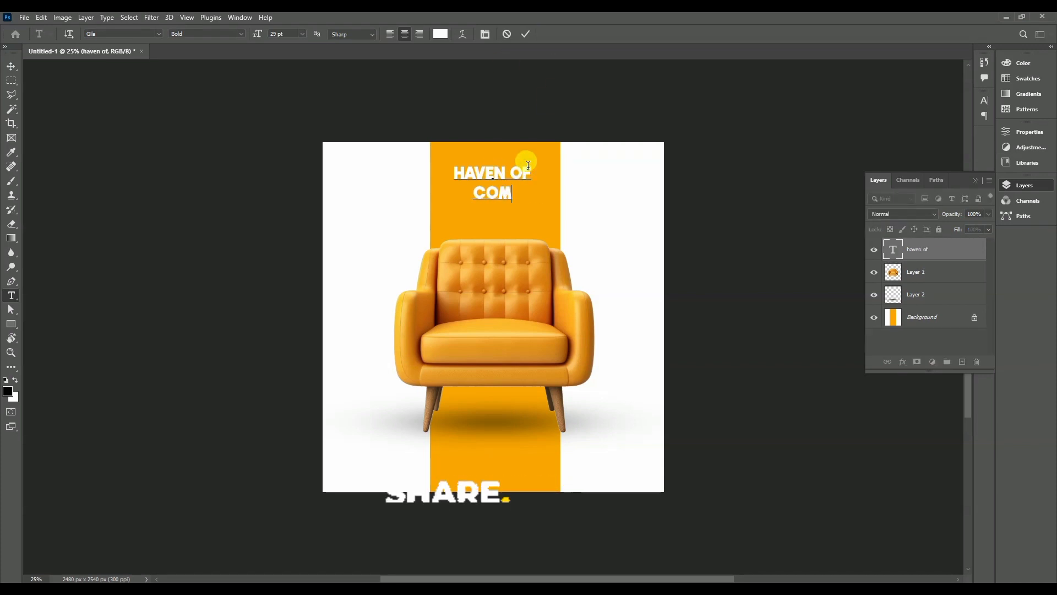
type("FORT")
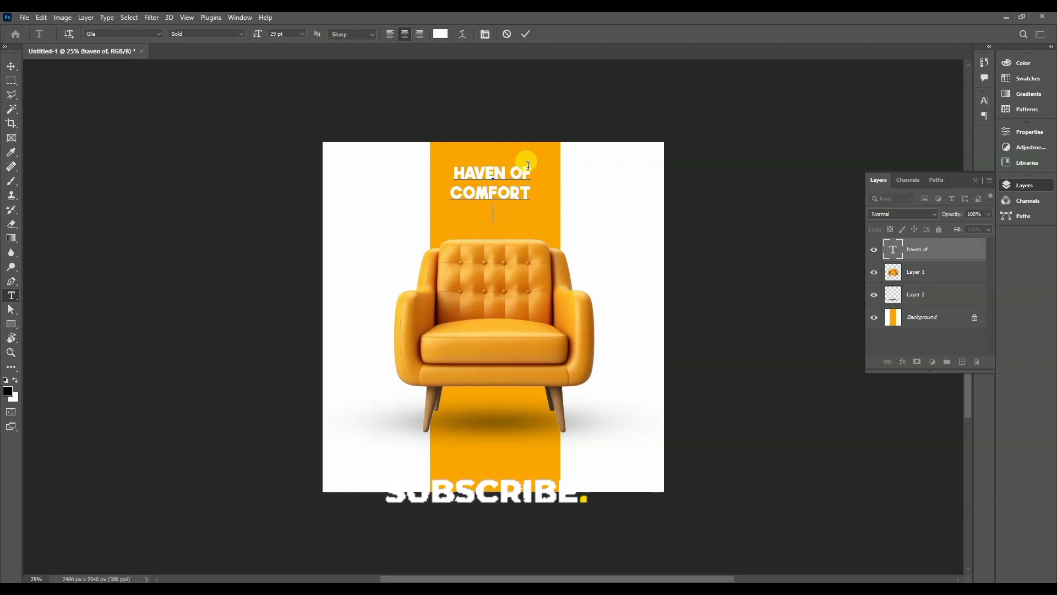
type("& S")
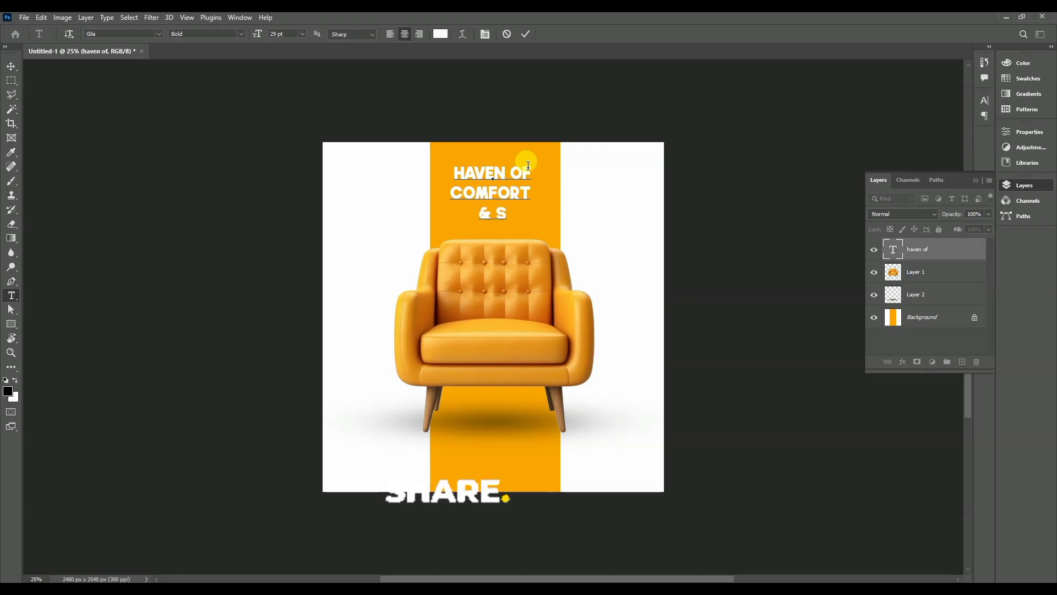
type("TYLE")
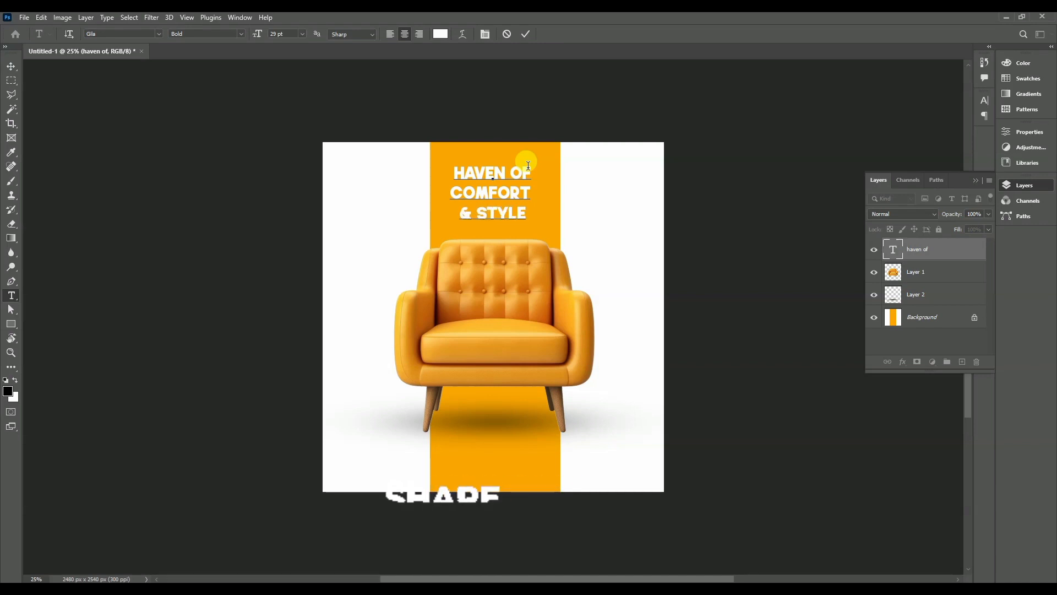
left_click(527, 34)
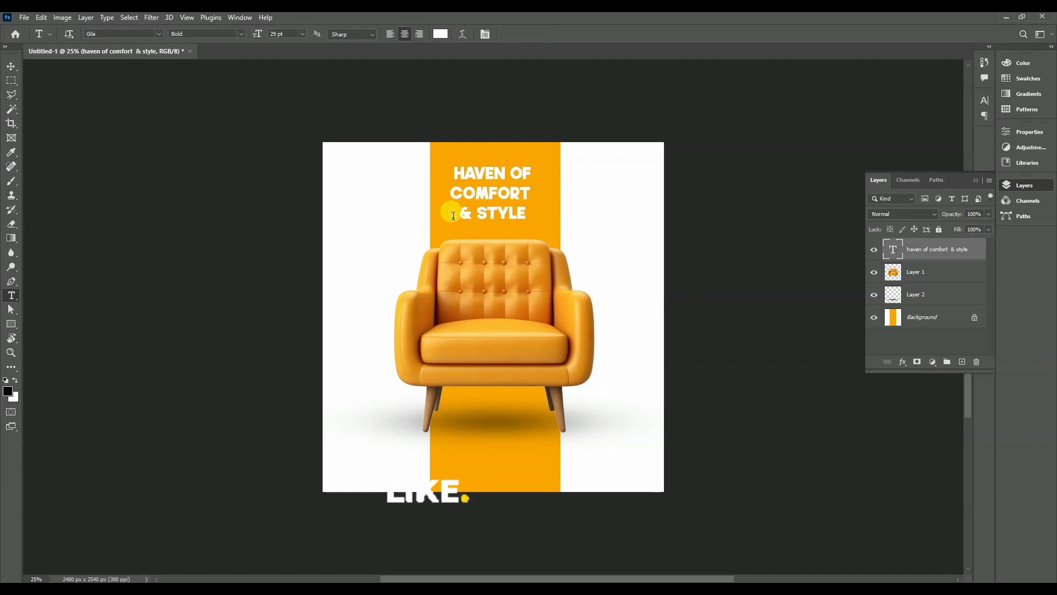
Set the font size of the whole three-line headline to 32 pt
left_click(484, 207)
key("ctrl+a")
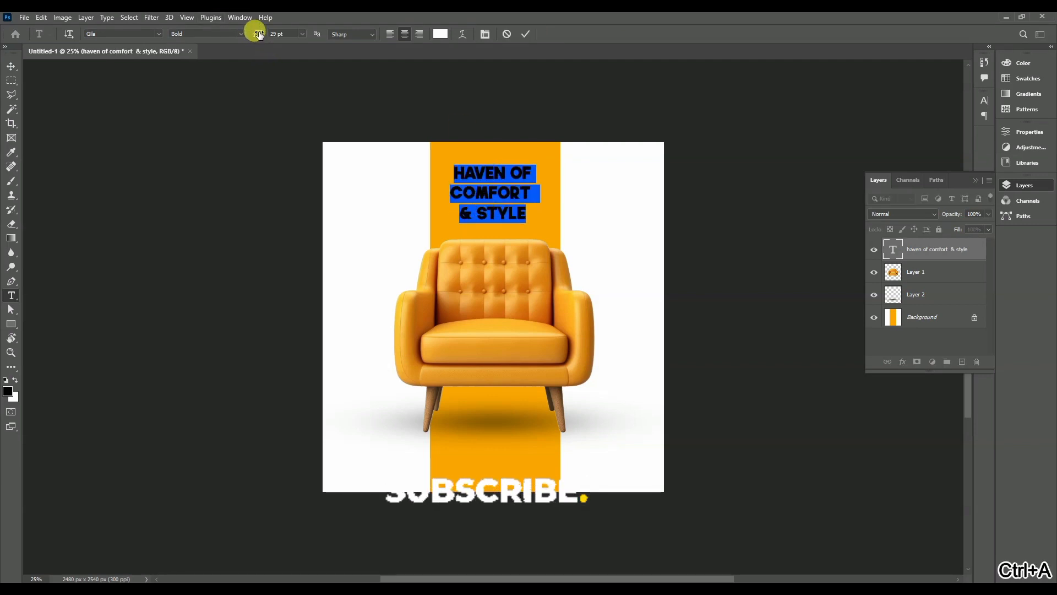
left_click_drag(255, 34, 260, 34)
left_click(527, 34)
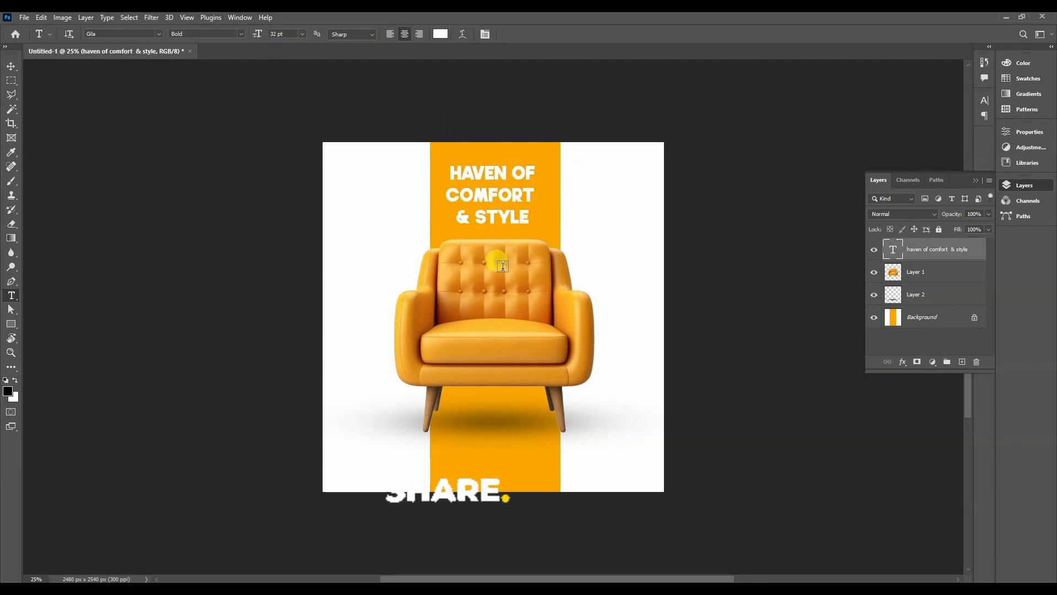
Add the text "25%" at 50 pt on the orange stripe below the armchair
left_click(479, 459)
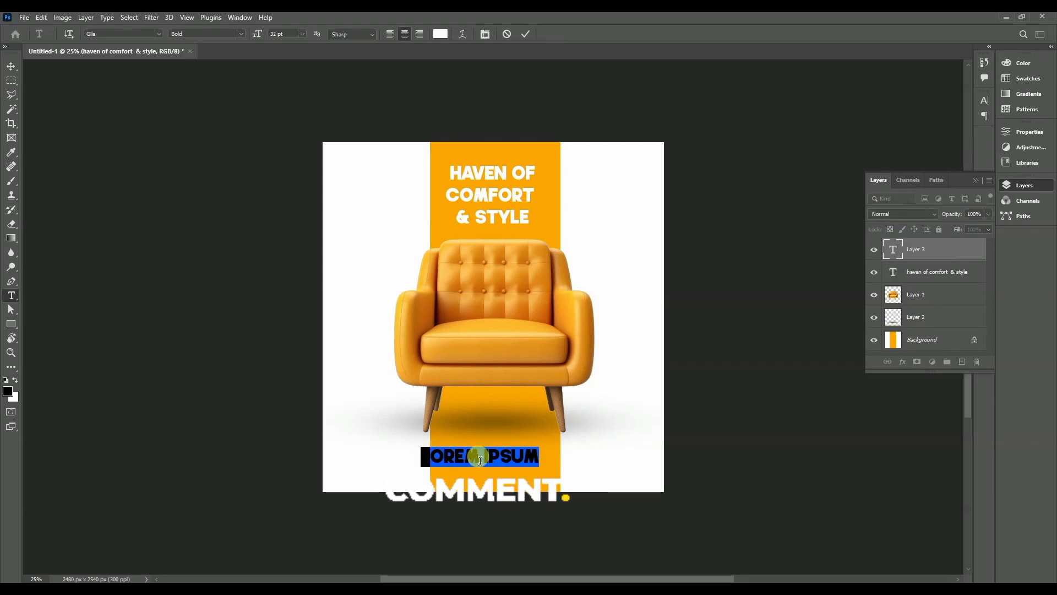
type("25")
key("ctrl+a")
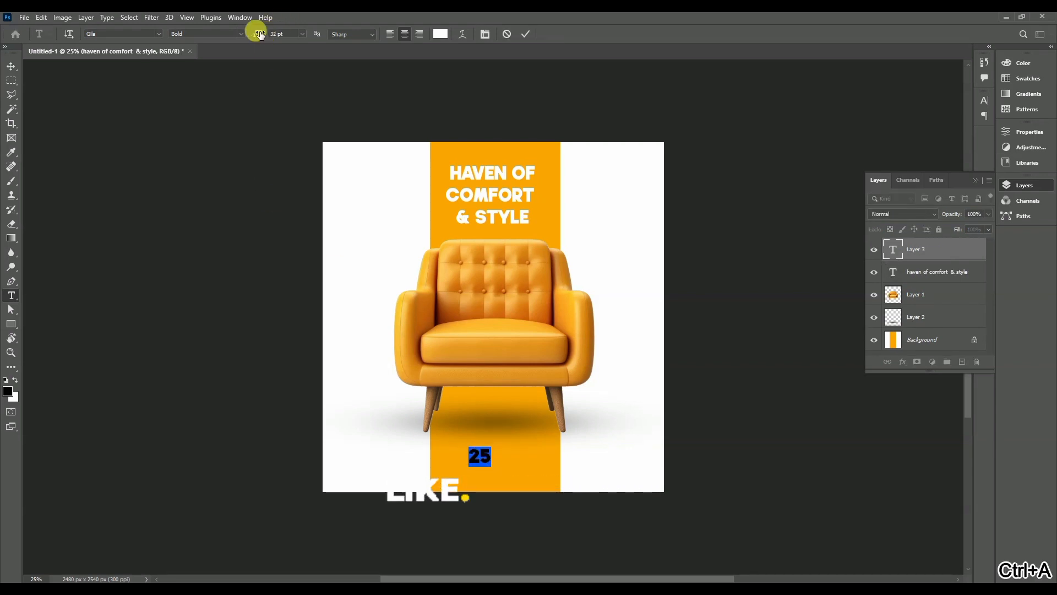
left_click_drag(268, 34, 270, 33)
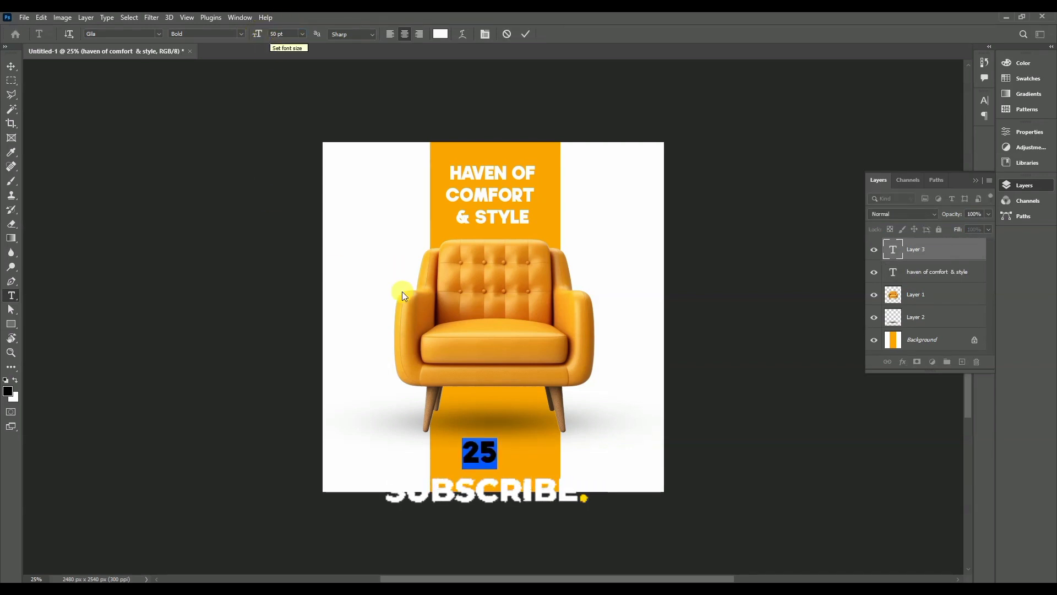
left_click(499, 447)
type("%")
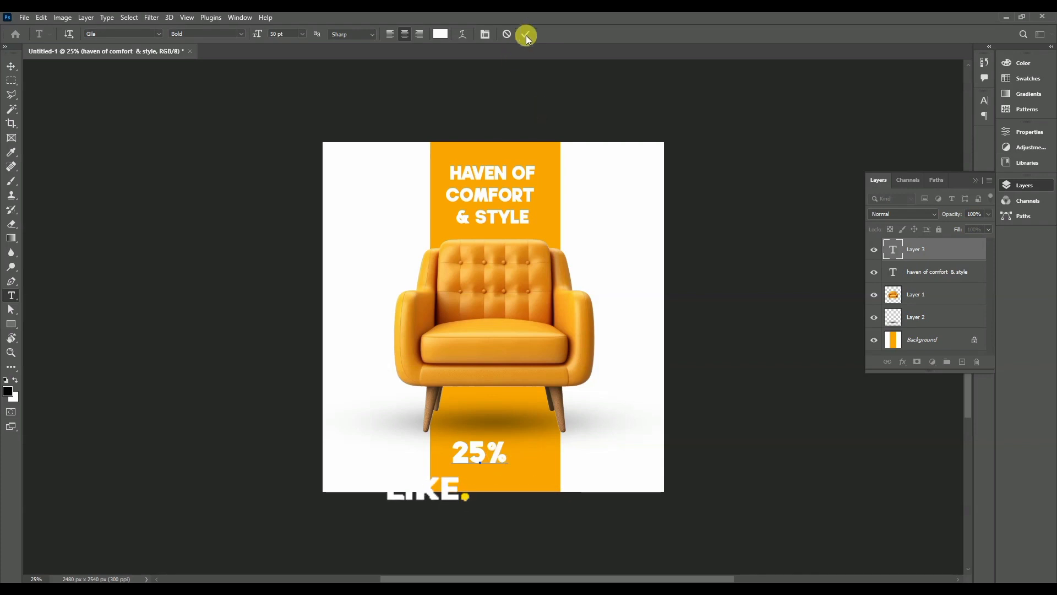
Shrink the percent sign beside the 25 and move the discount text slightly up and right on the stripe
left_click_drag(508, 453, 485, 453)
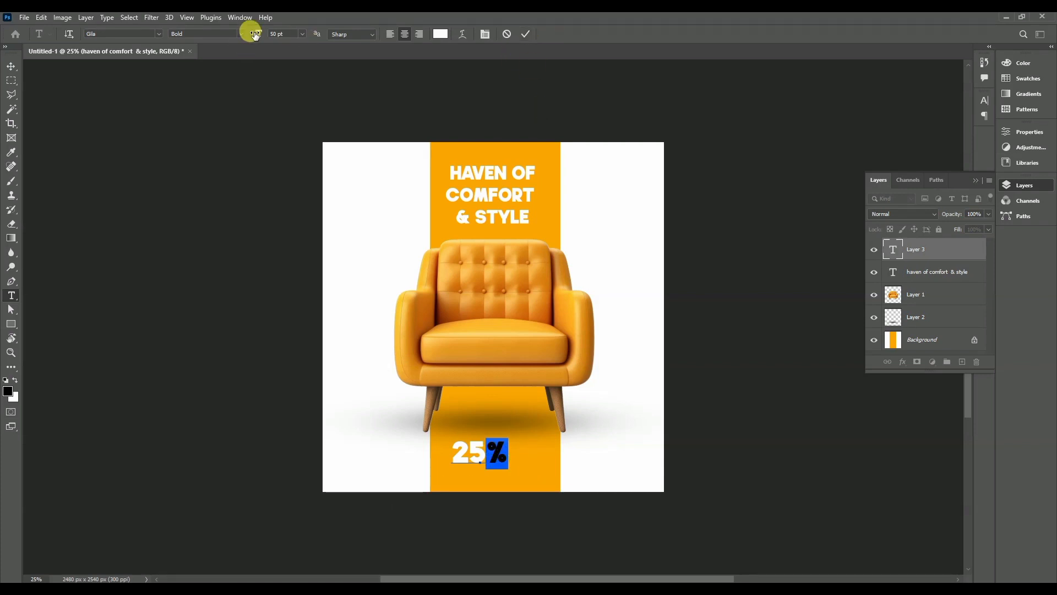
left_click(524, 35)
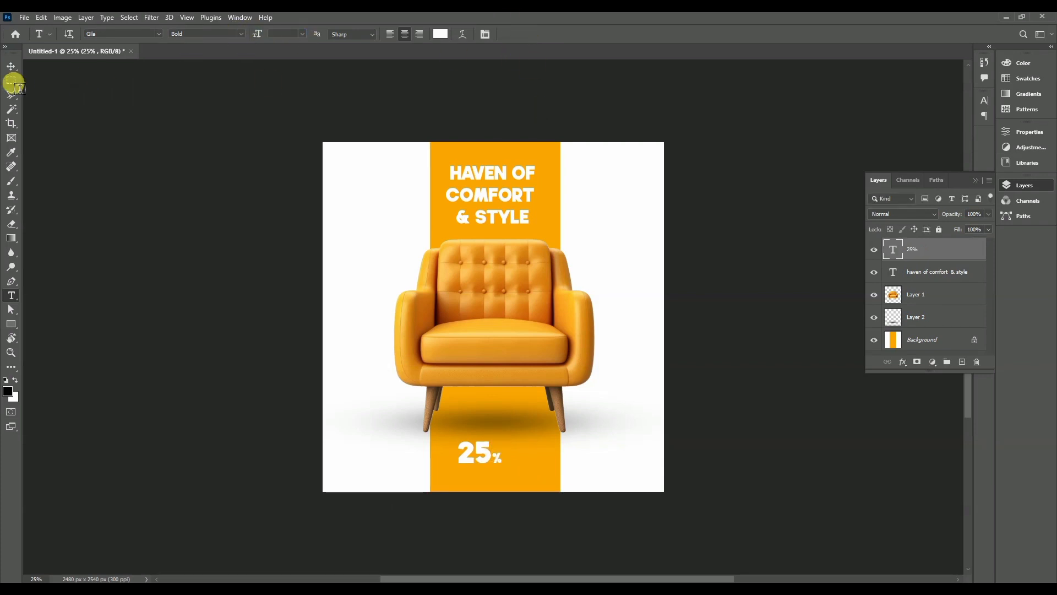
left_click(11, 67)
left_click_drag(510, 448, 504, 449)
Add the text "OFF" at 28 pt below the 25% and nudge it closer to the number
left_click(11, 294)
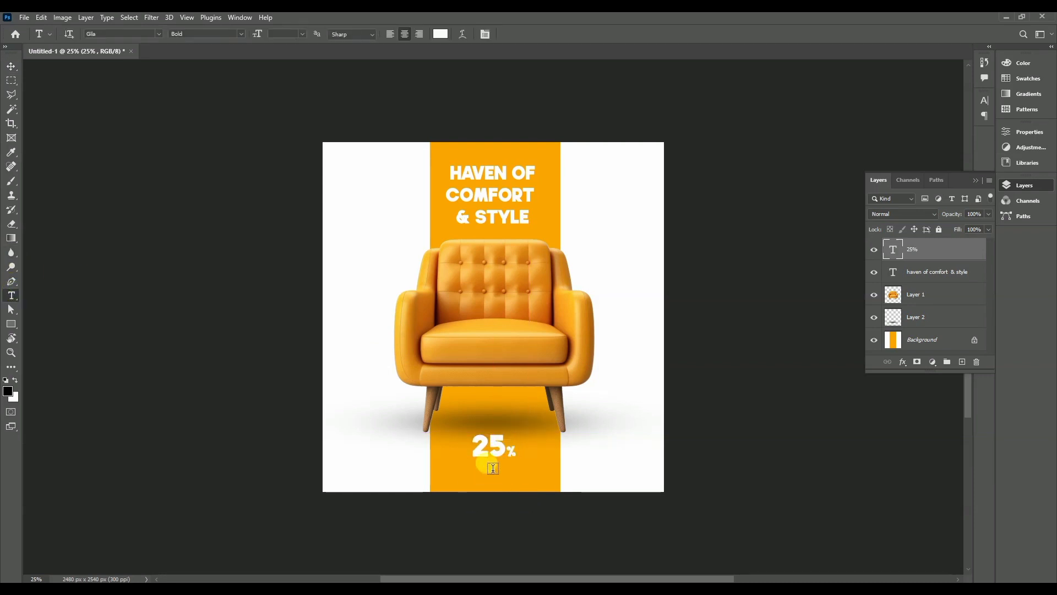
left_click(491, 469)
key("ctrl+a")
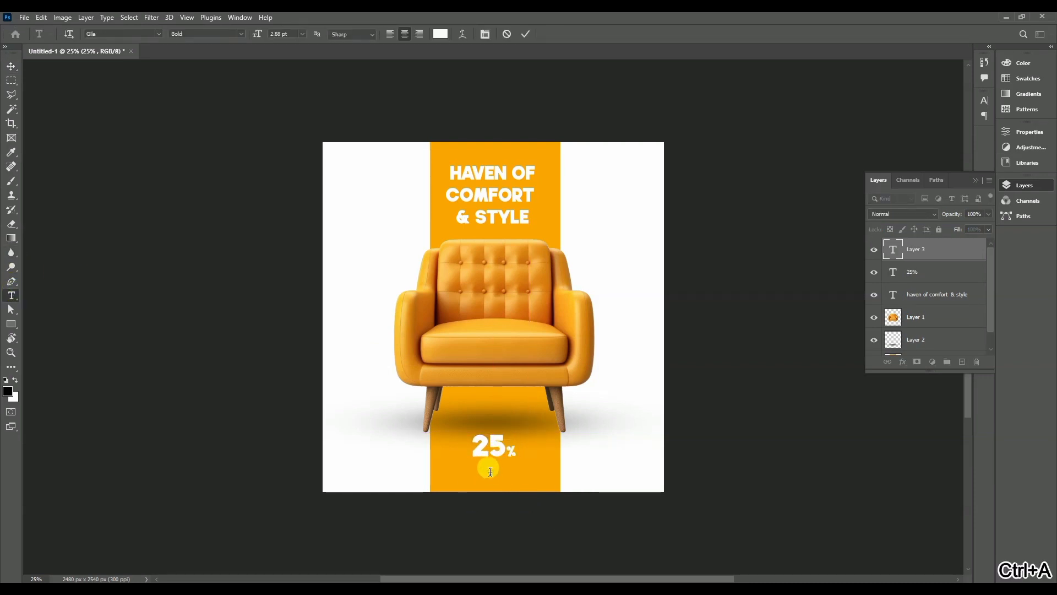
left_click_drag(257, 36, 268, 37)
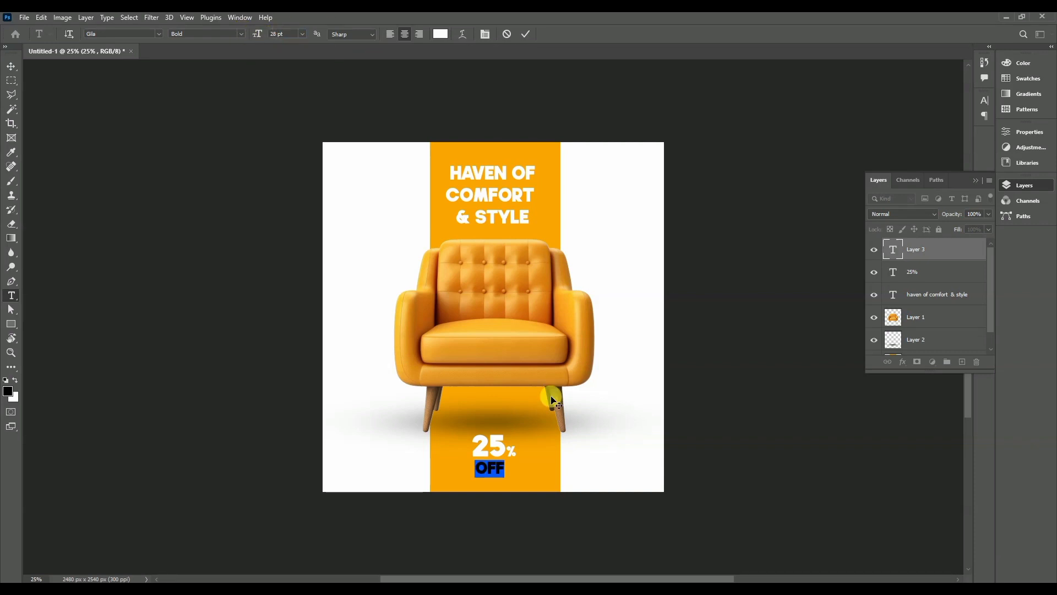
left_click(524, 35)
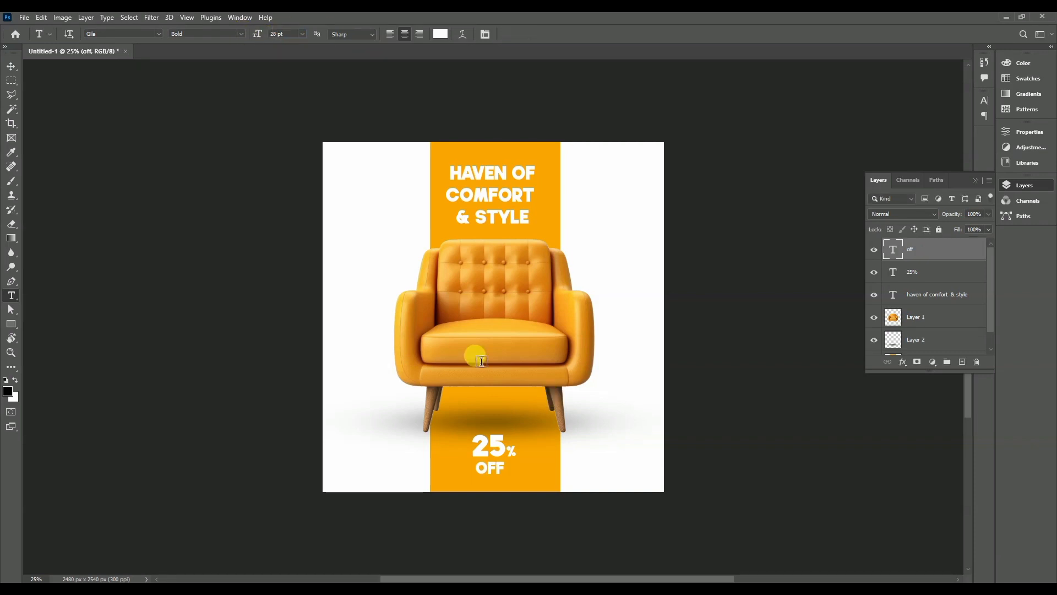
left_click(12, 66)
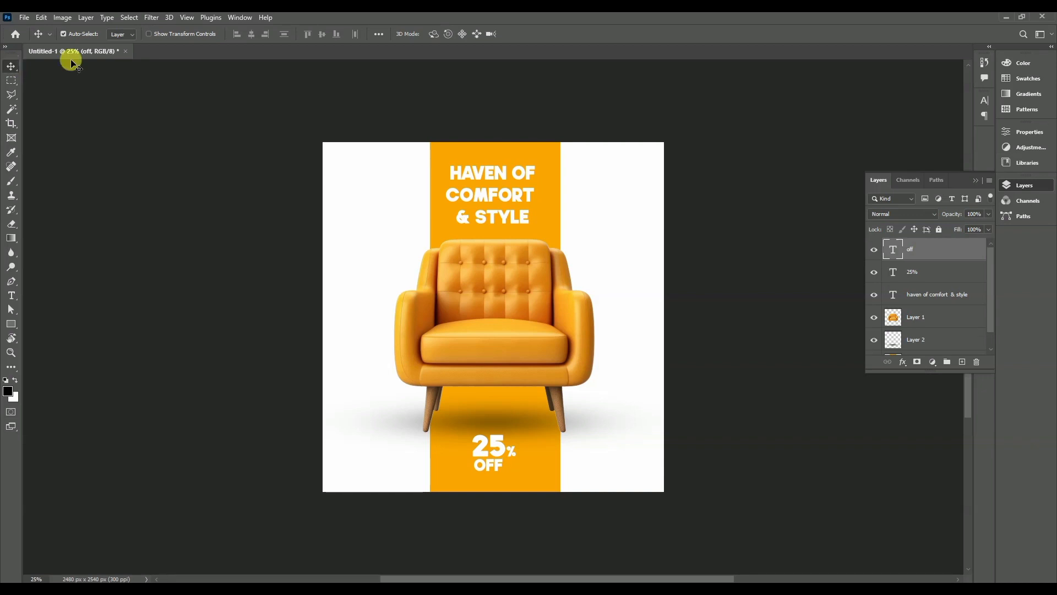
Select a narrow full-height strip along the poster's left edge and fill it on a new layer with the stripe's sampled orange
left_click(13, 81)
left_click_drag(323, 142, 337, 552)
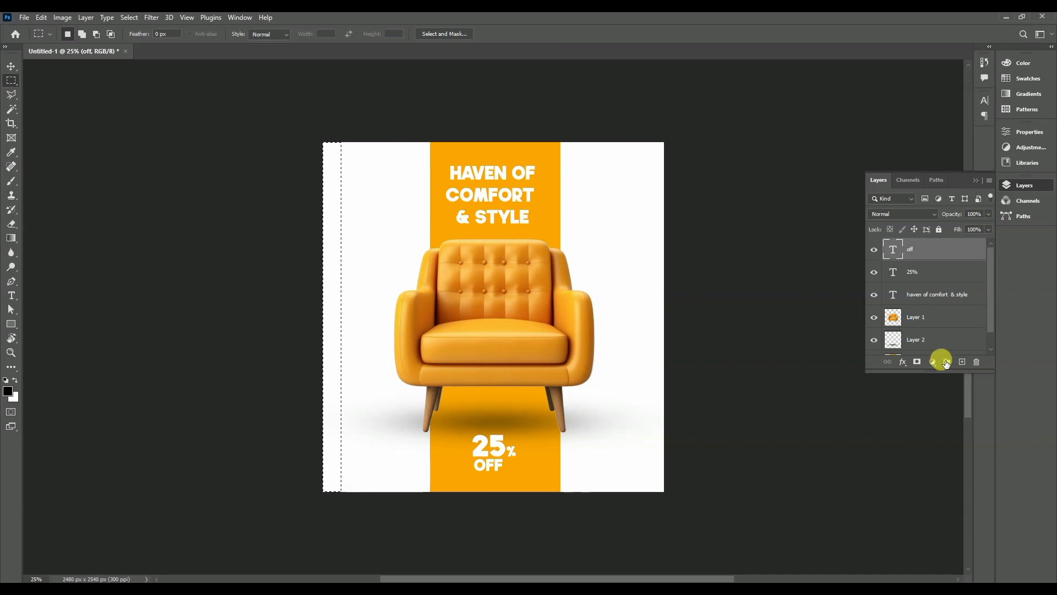
left_click(963, 363)
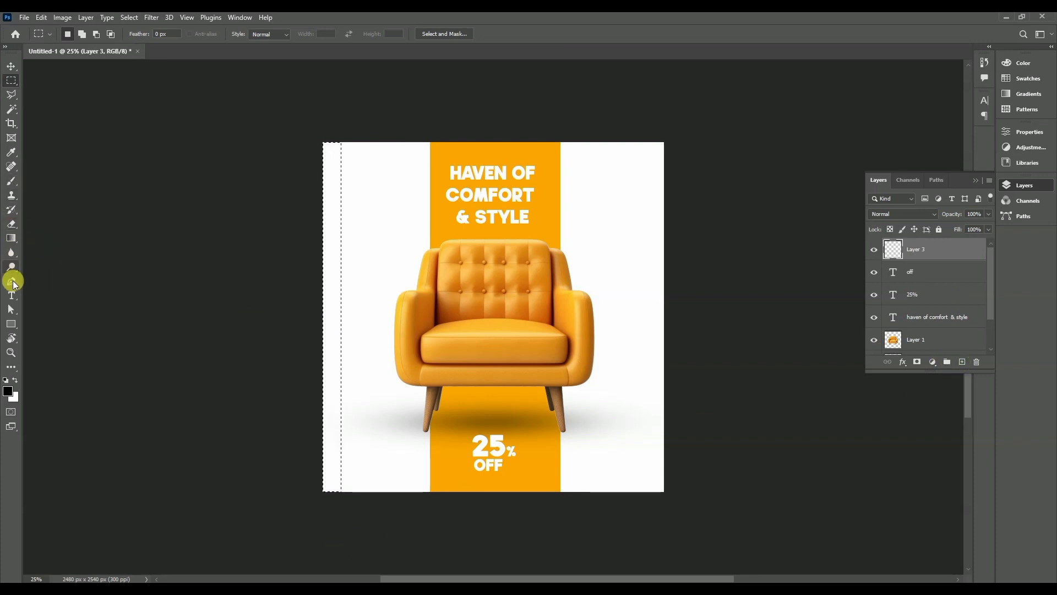
left_click(11, 152)
left_click(438, 198)
key("alt+BackSpace")
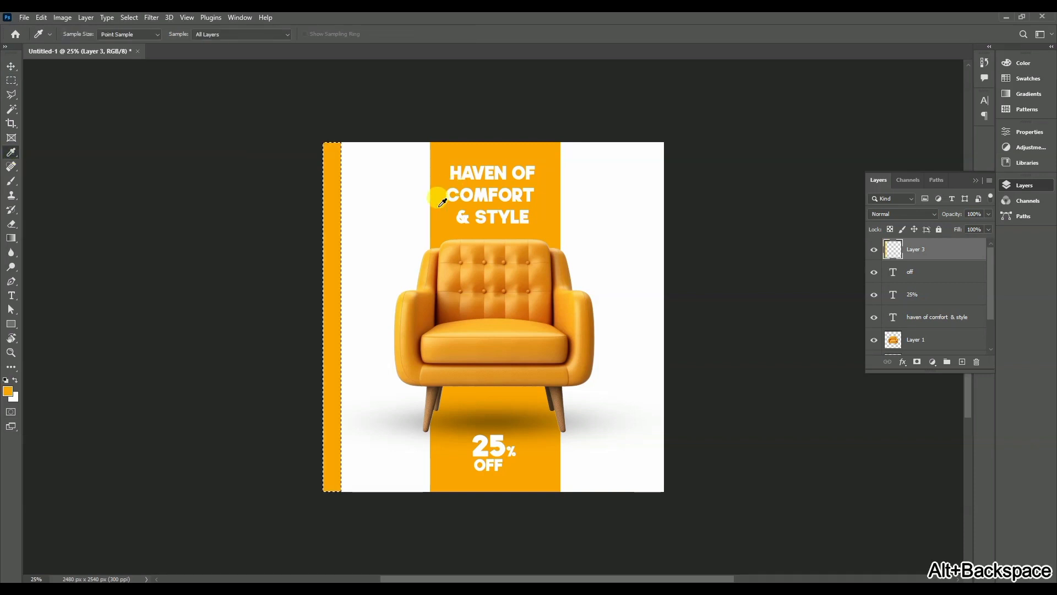
key("ctrl+d")
Duplicate the narrow orange strip and place the copy along the poster's right edge
left_click(11, 71)
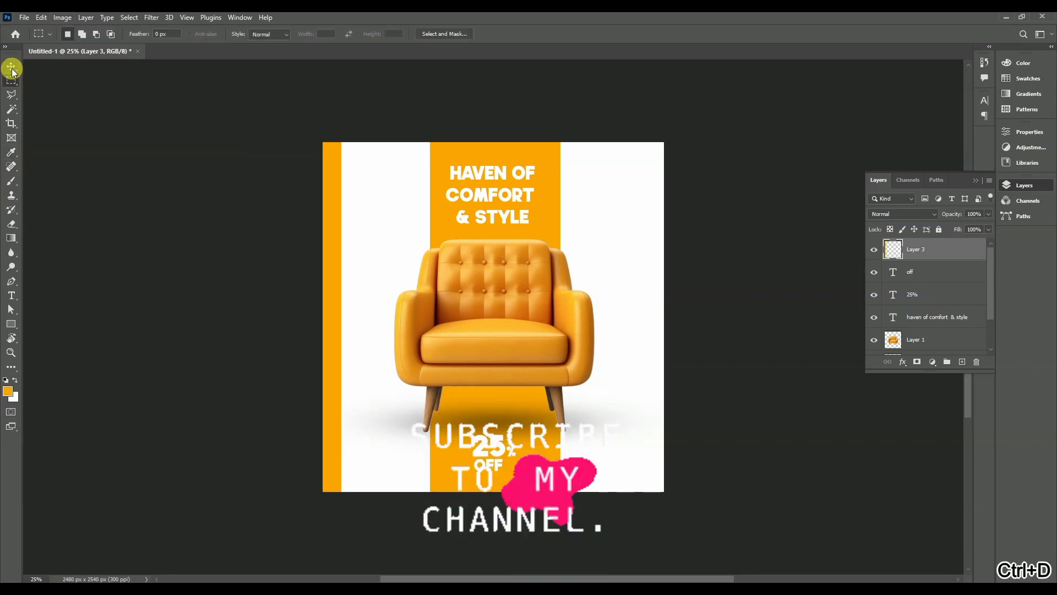
left_click_drag(325, 408, 648, 407)
left_click(778, 481)
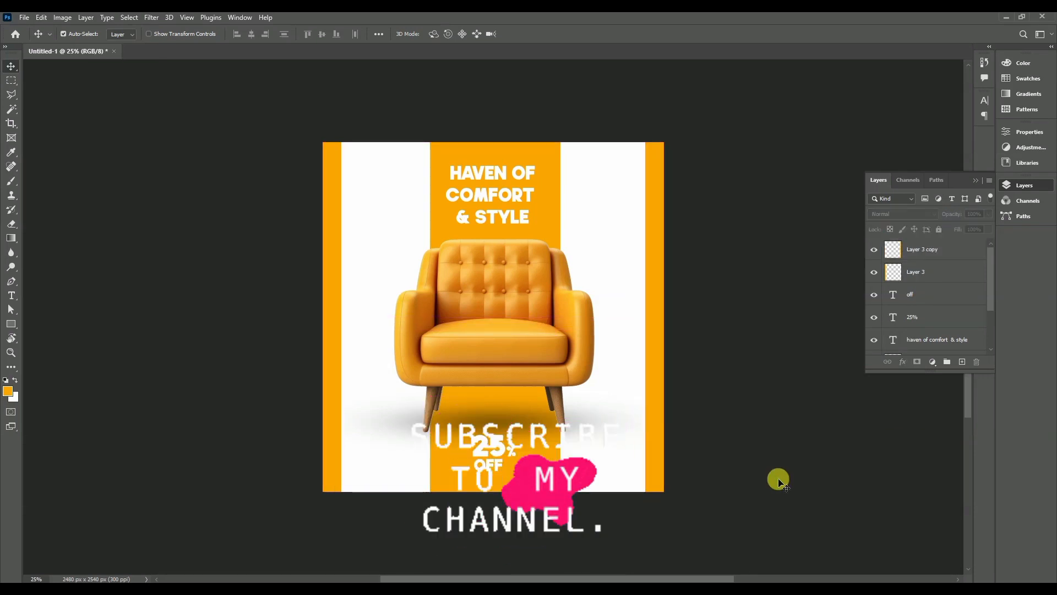
Select the area between the two side strips and fill it with white on a new layer and on the Background layer
left_click(11, 80)
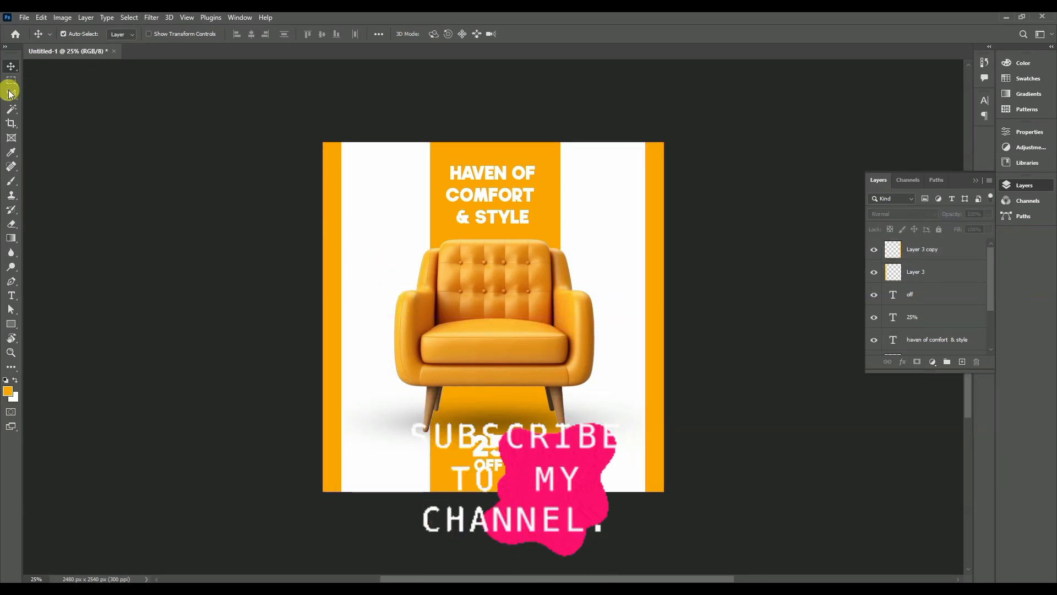
left_click(962, 362)
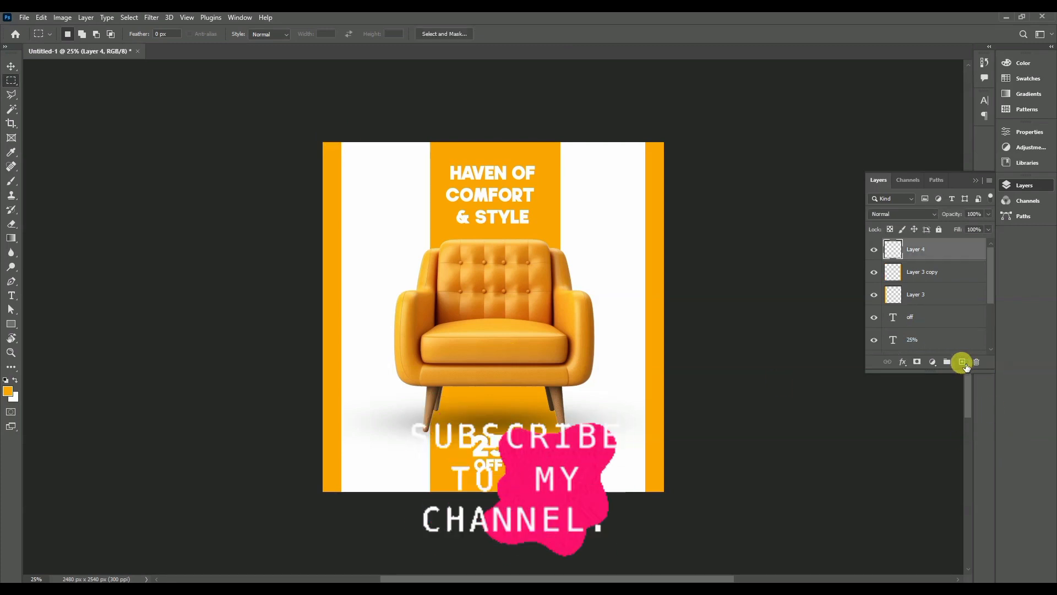
left_click_drag(339, 137, 637, 547)
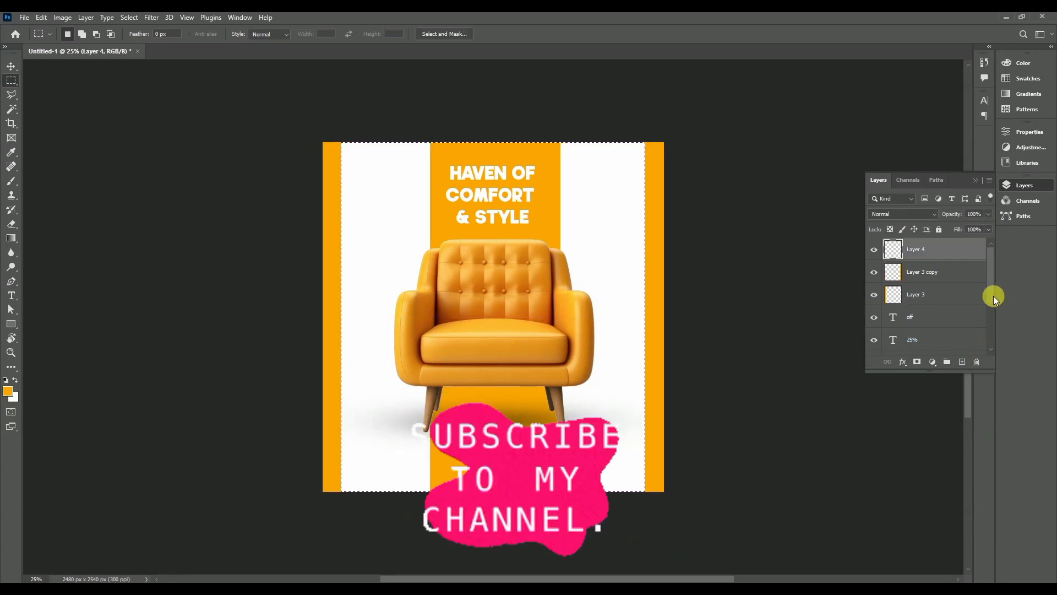
left_click_drag(991, 296, 991, 352)
left_click(15, 380)
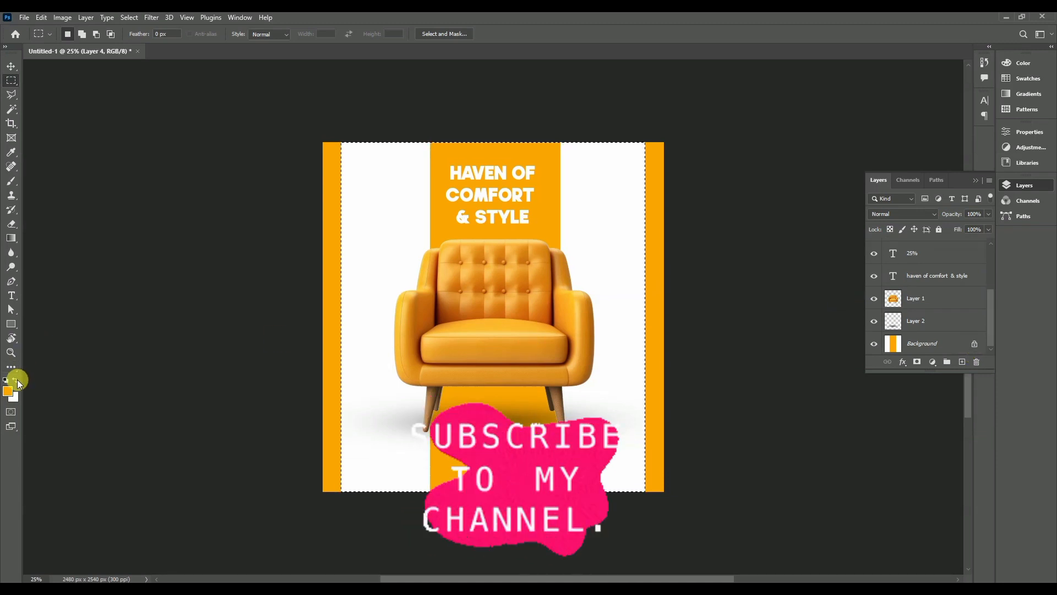
key("alt+BackSpace")
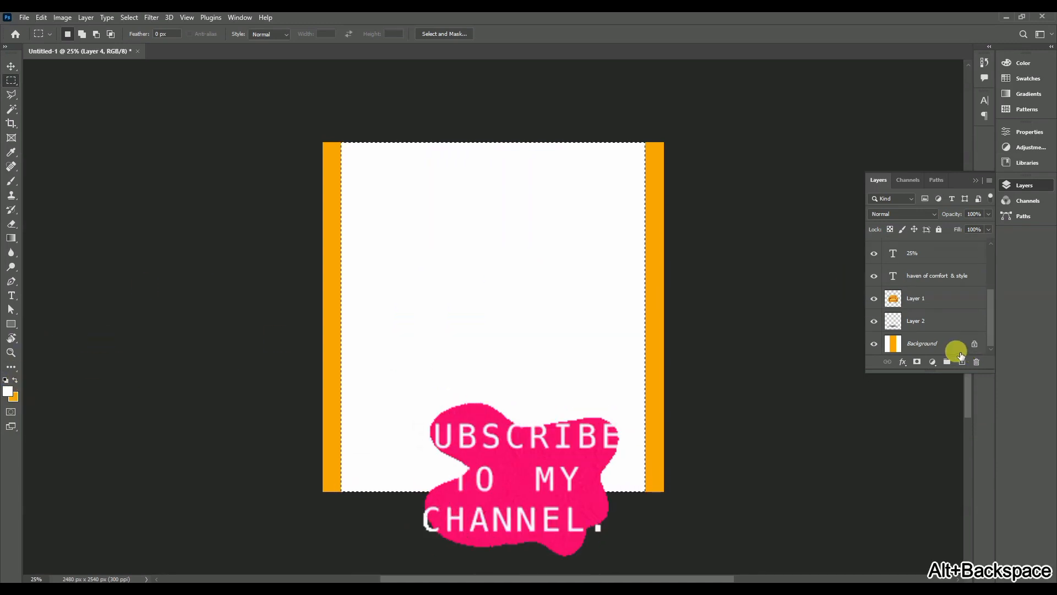
left_click(941, 344)
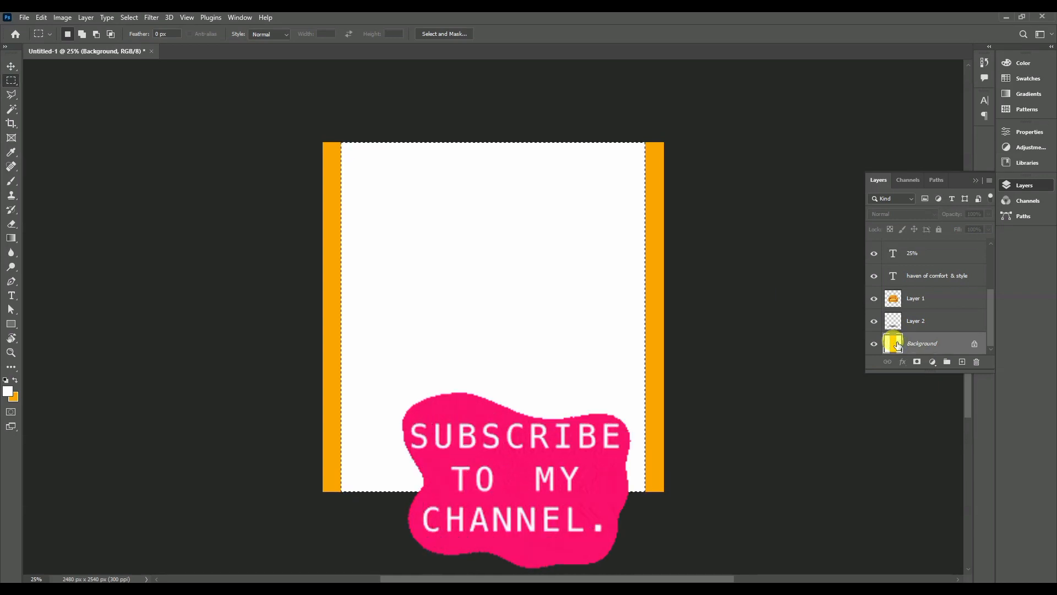
key("alt+BackSpace")
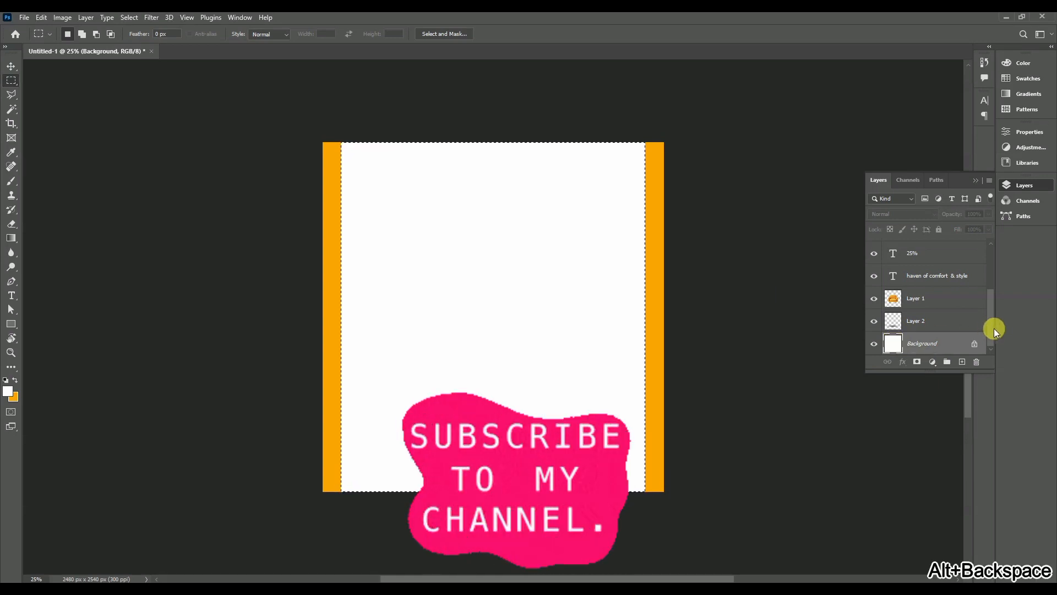
Move the white panel layer down the layer stack beneath the armchair and its shadow
left_click_drag(993, 328, 987, 281)
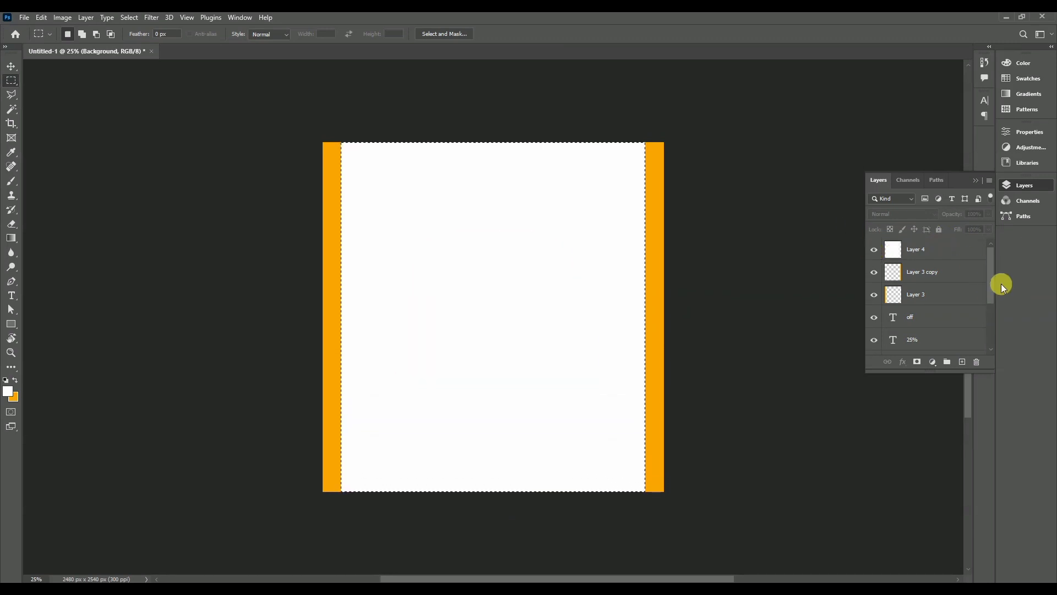
left_click_drag(916, 248, 936, 335)
left_click_drag(989, 290, 990, 332)
left_click(963, 283)
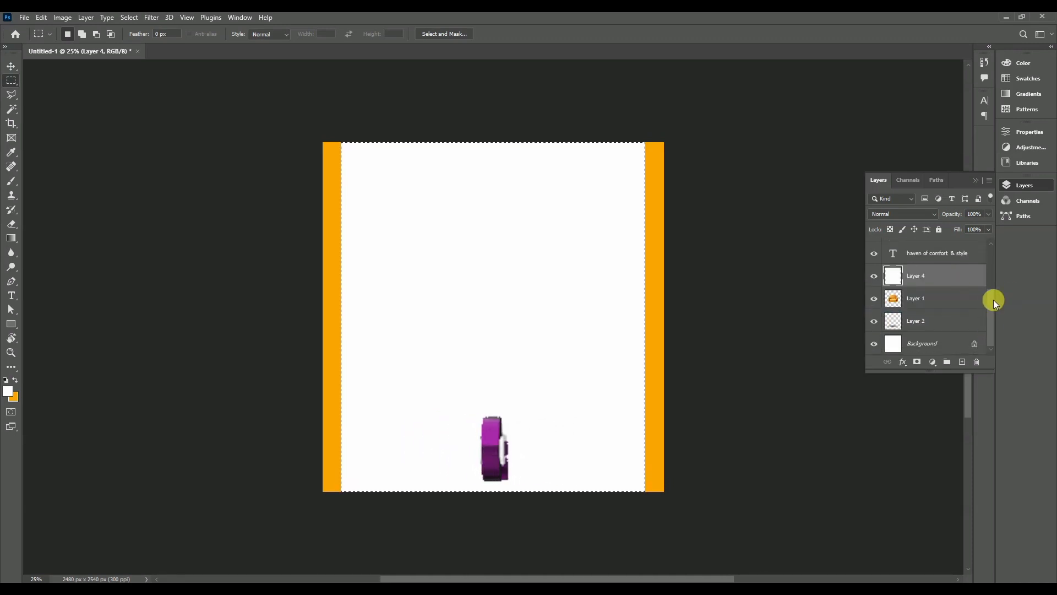
left_click_drag(955, 288, 951, 326)
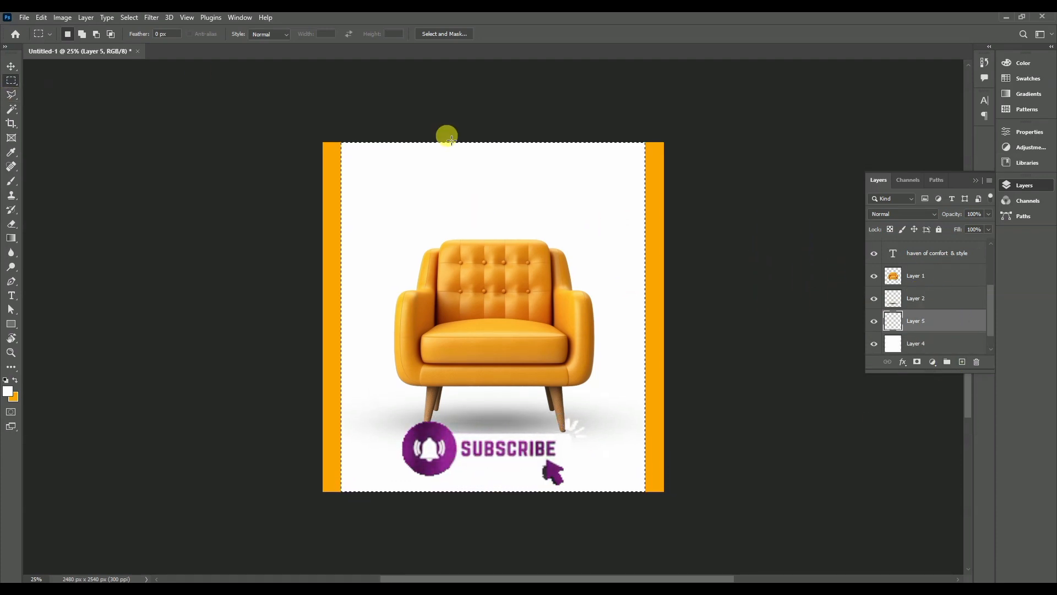
Select a wide full-height stripe down the poster's centre and fill it with the orange on a new layer behind the armchair
key("ctrl+d")
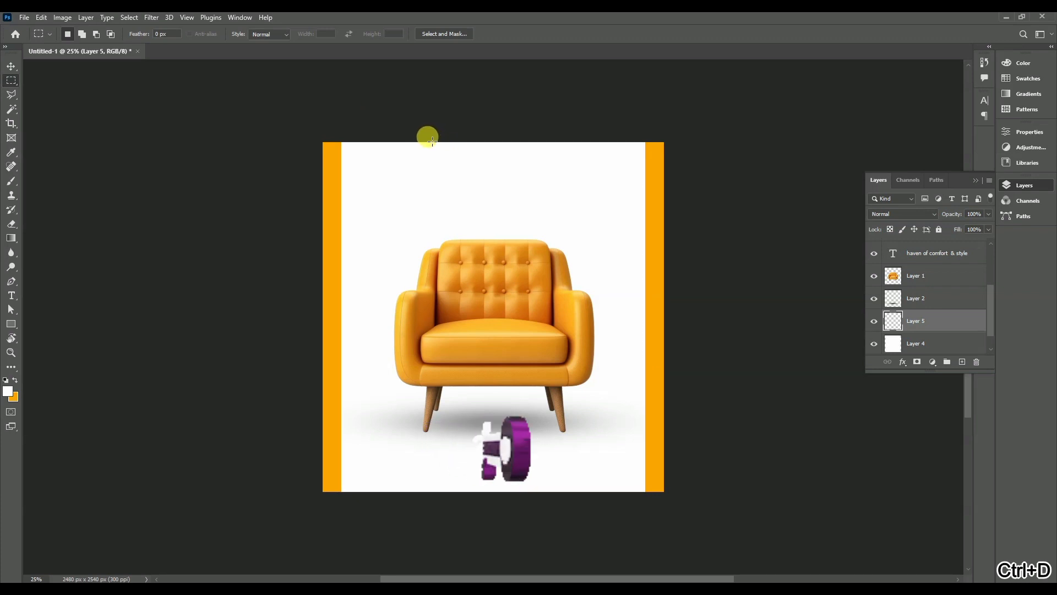
left_click_drag(429, 143, 556, 507)
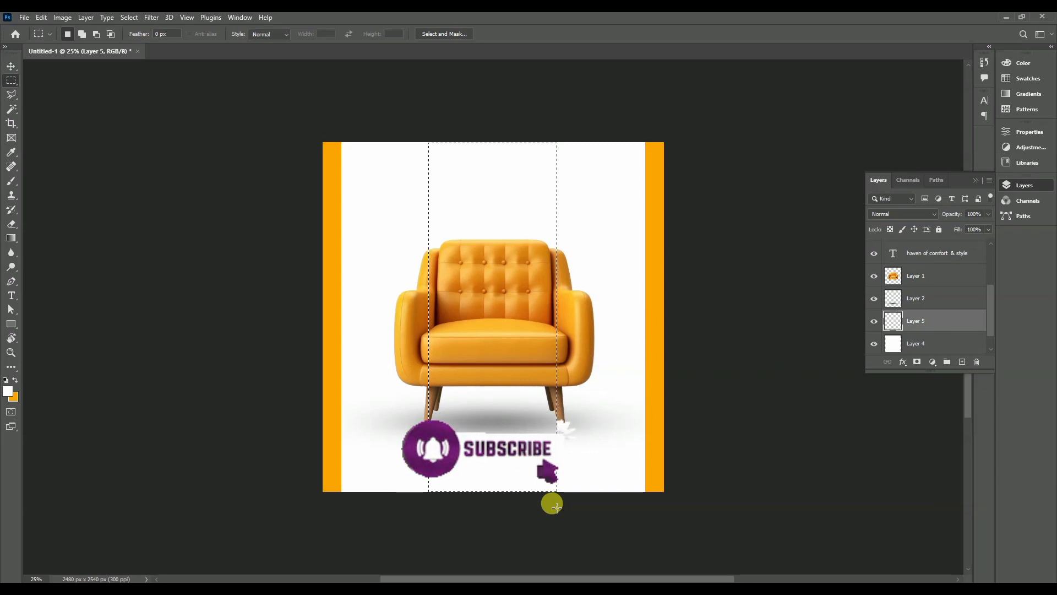
left_click(15, 380)
key("alt+BackSpace")
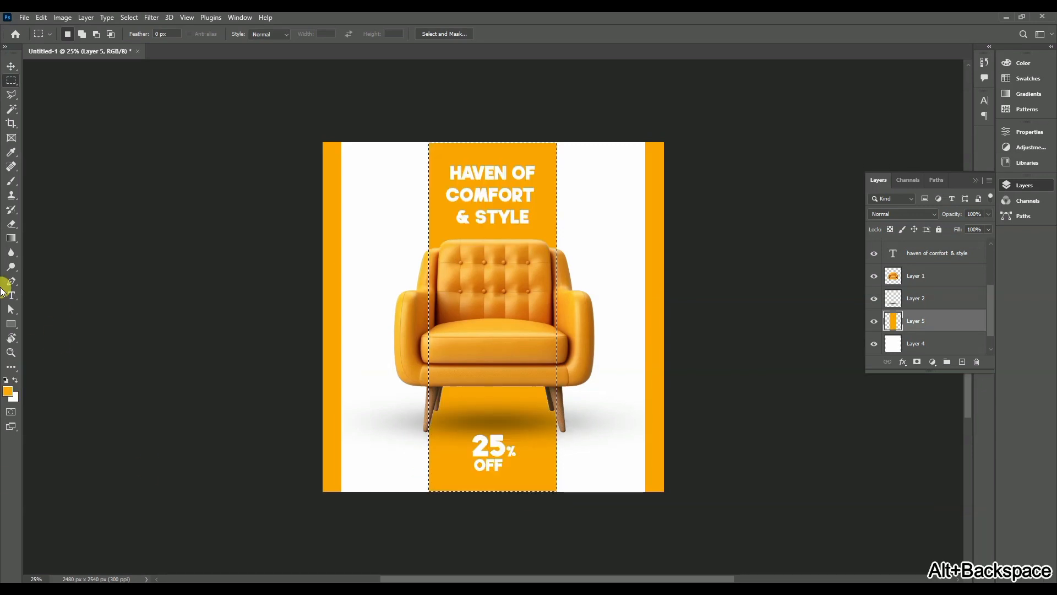
key("ctrl+d")
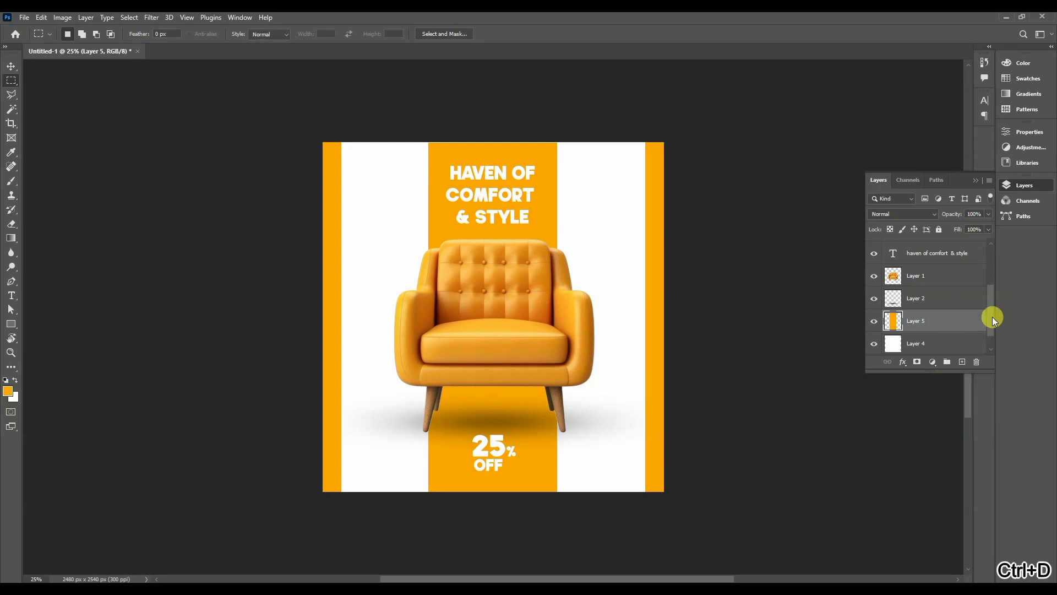
Narrow the white panel layer from its left edge to 99.82% of its width
scroll(992, 316, "down", 2)
left_click(955, 321)
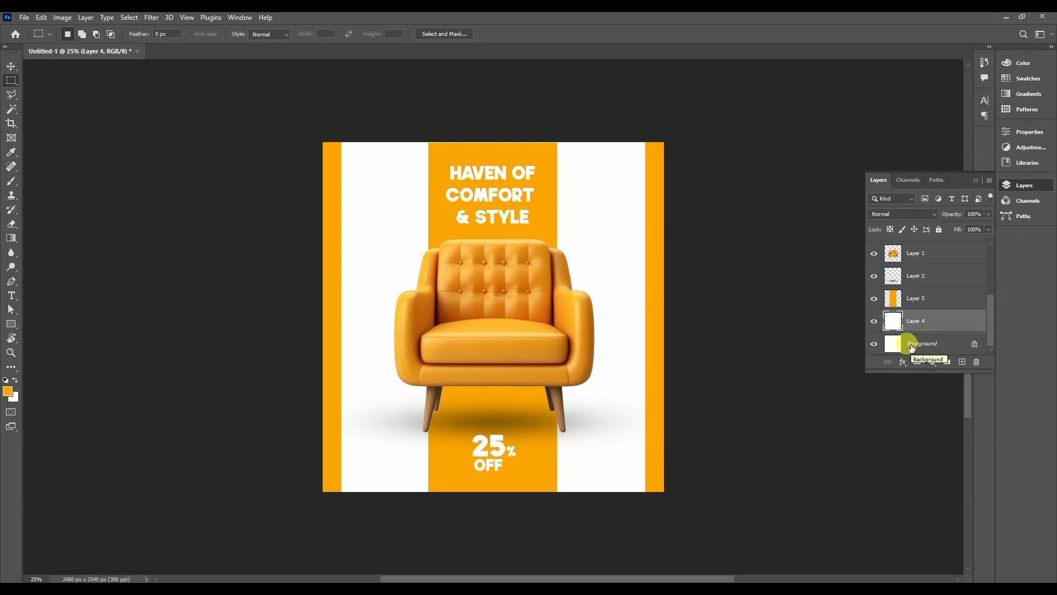
key("ctrl+t")
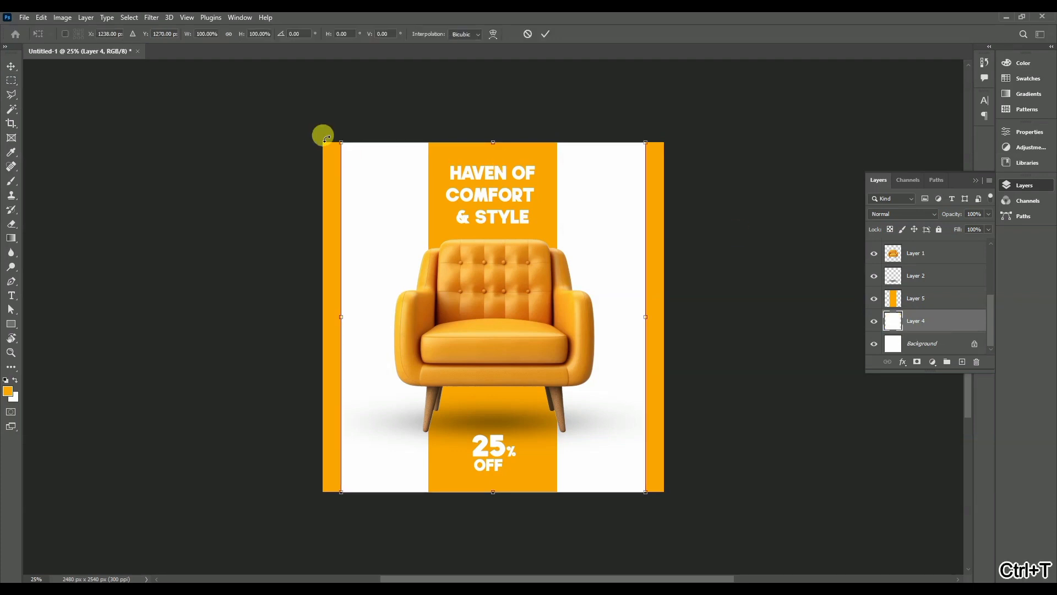
left_click_drag(342, 141, 344, 141)
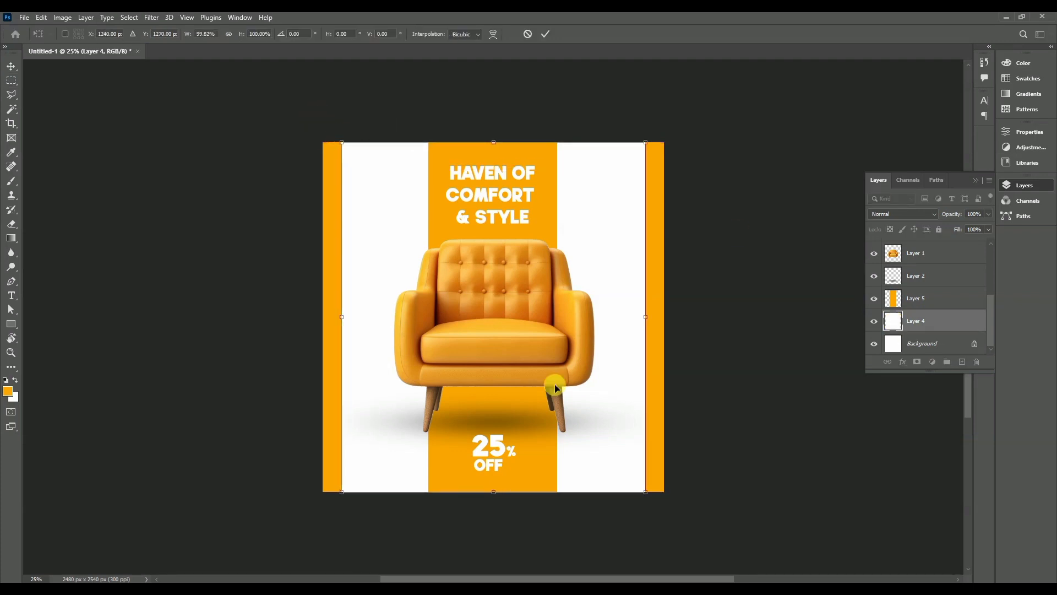
left_click(546, 33)
Add a drop shadow to the white panel layer with Normal blend mode and 100% opacity
left_click(903, 362)
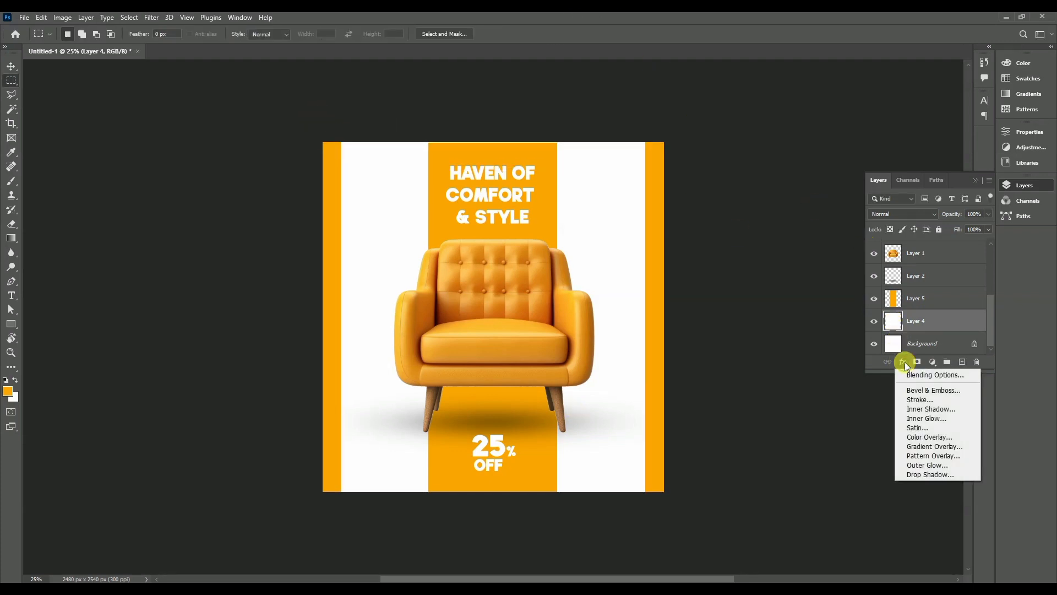
left_click(926, 474)
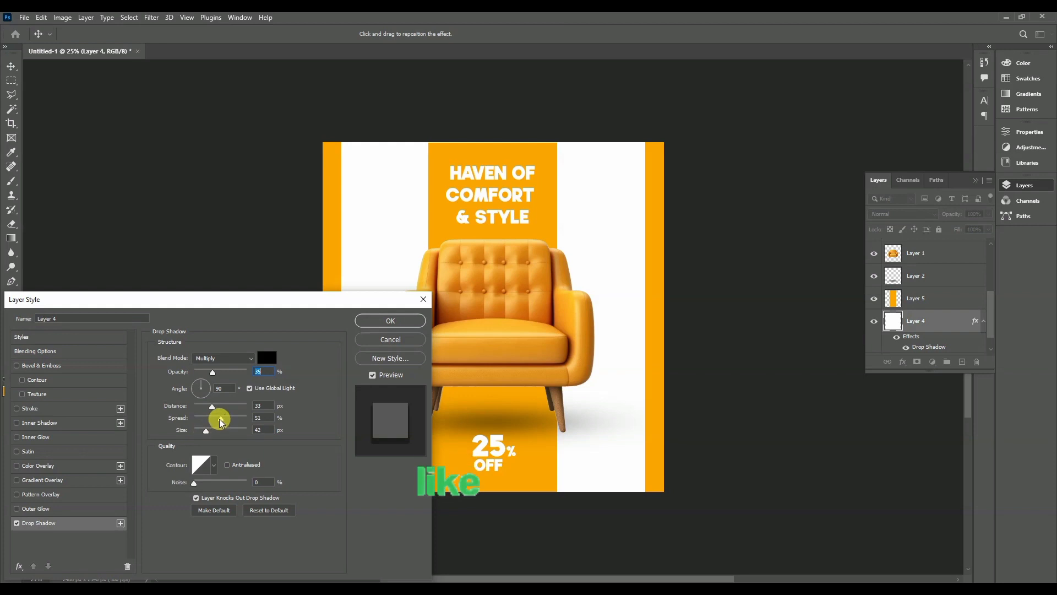
left_click(250, 358)
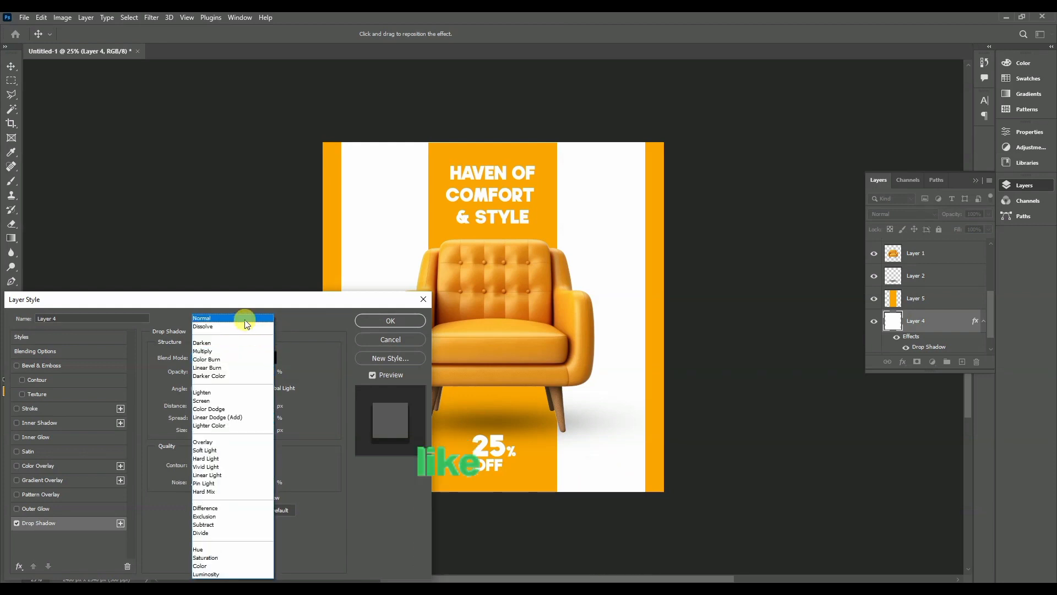
left_click(220, 319)
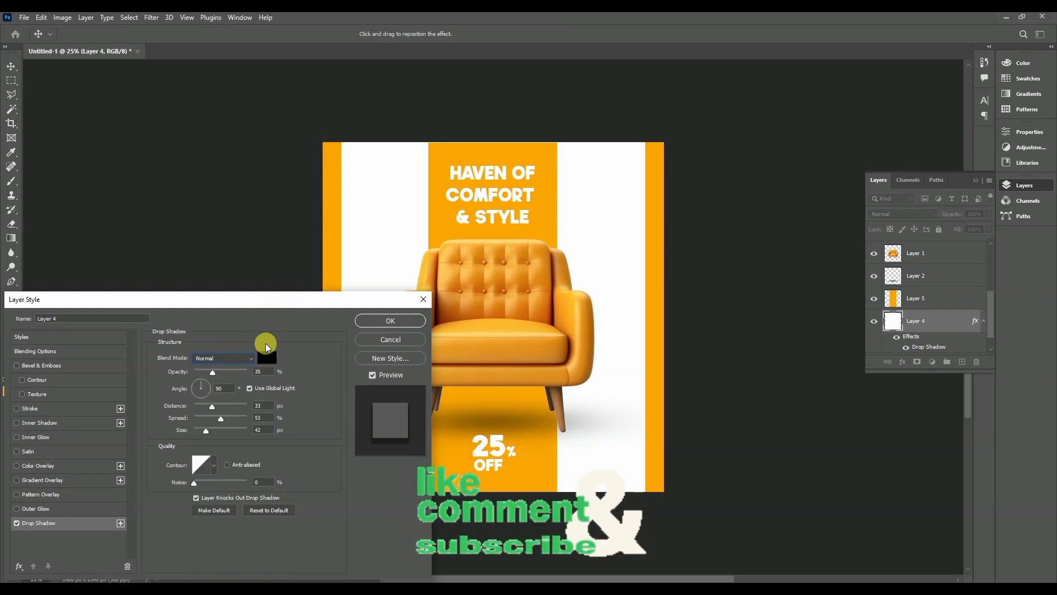
left_click_drag(215, 372, 271, 378)
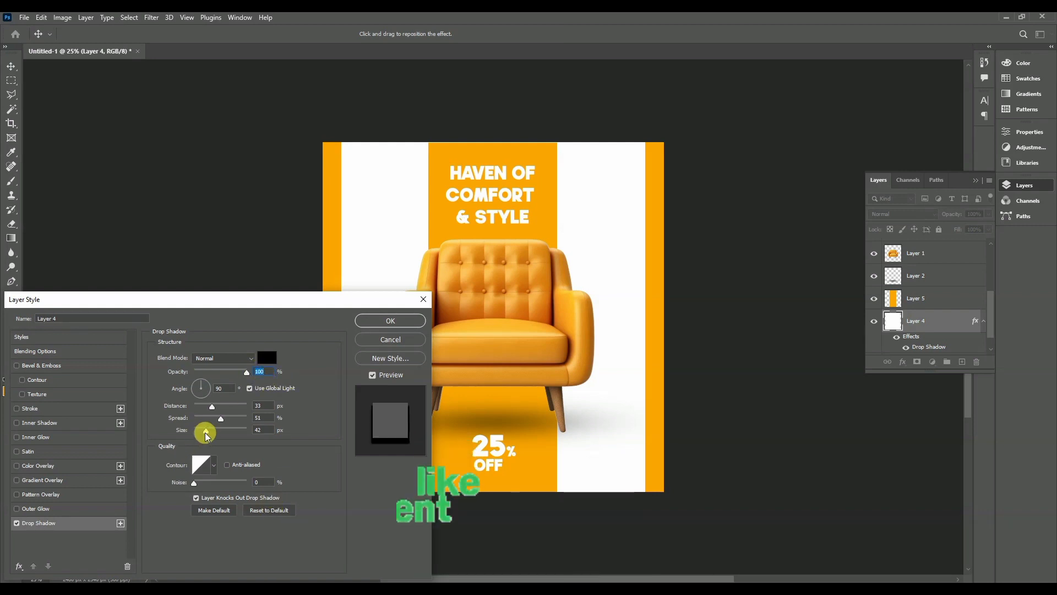
left_click(364, 321)
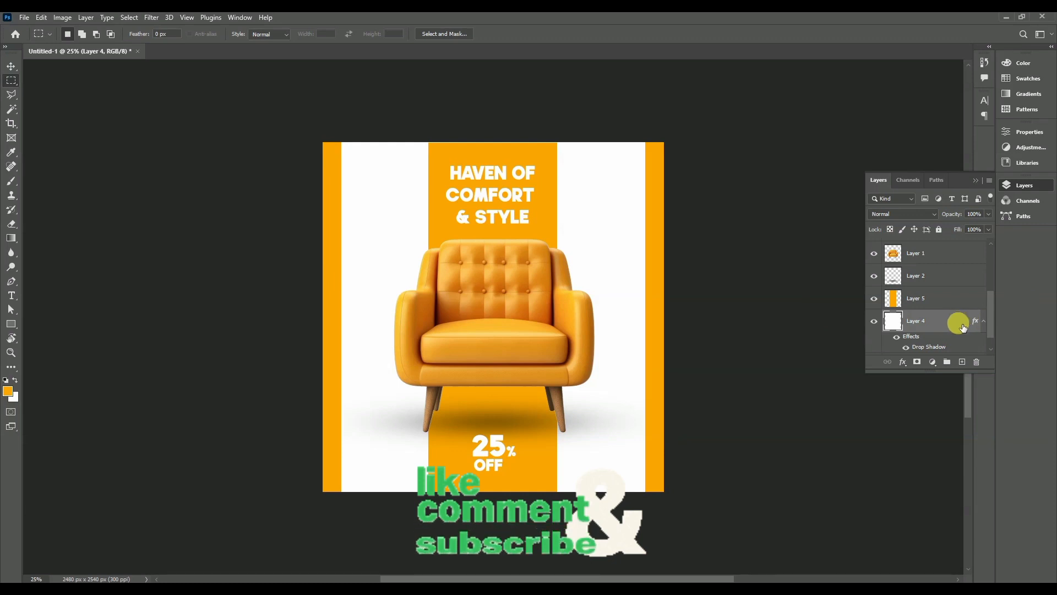
Move both narrow orange side strip layers beneath the white panel layer, just above the Background
scroll(991, 322, "up", 1)
left_click(958, 302, "shift")
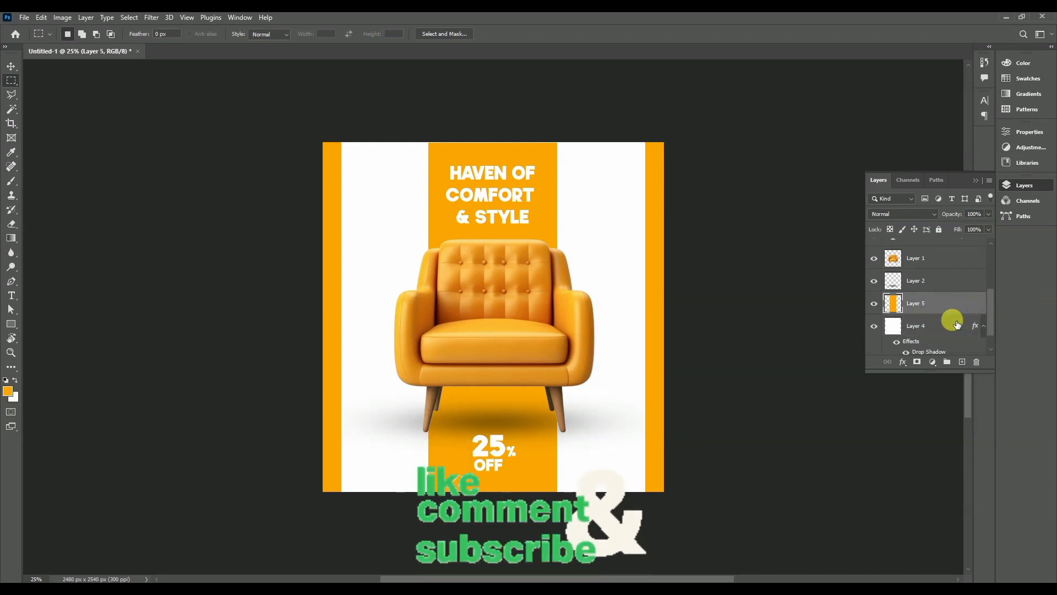
left_click_drag(990, 310, 946, 355)
left_click(958, 248)
left_click(947, 269, "shift")
left_click_drag(990, 267, 944, 325)
scroll(990, 285, "down", 2)
left_click_drag(951, 243, 958, 322)
scroll(998, 300, "down", 1)
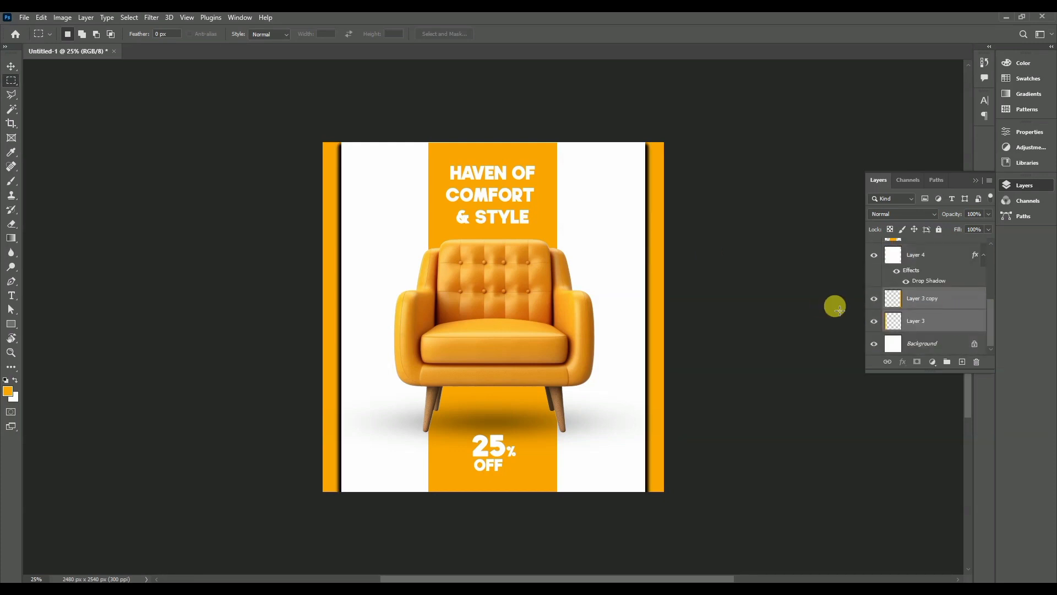
Set the white panel's drop shadow to 69% opacity, 25% spread and 68 px size, and add an Outer Glow
left_click(951, 254)
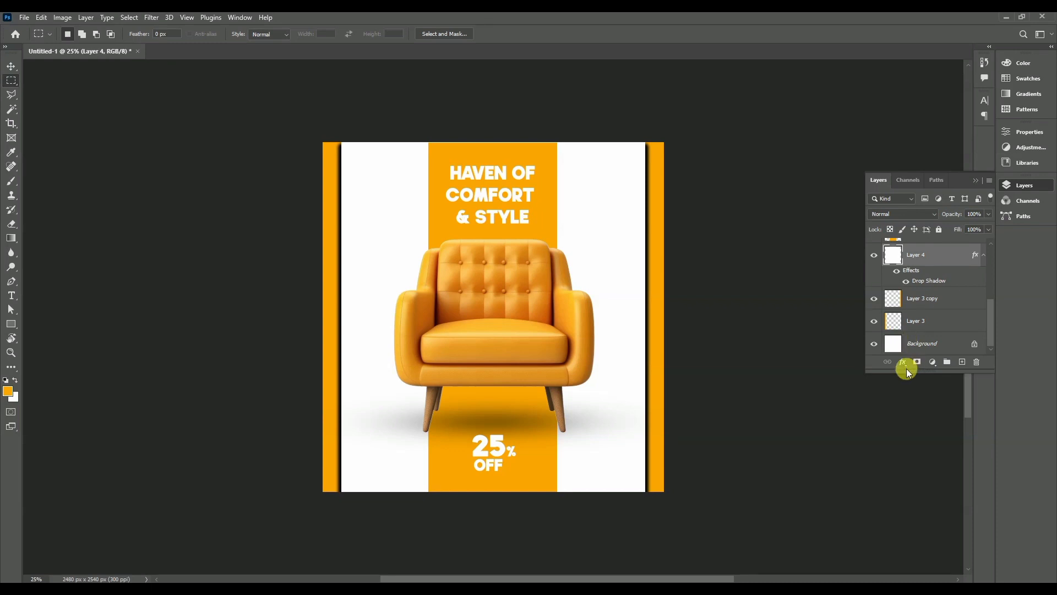
left_click(902, 361)
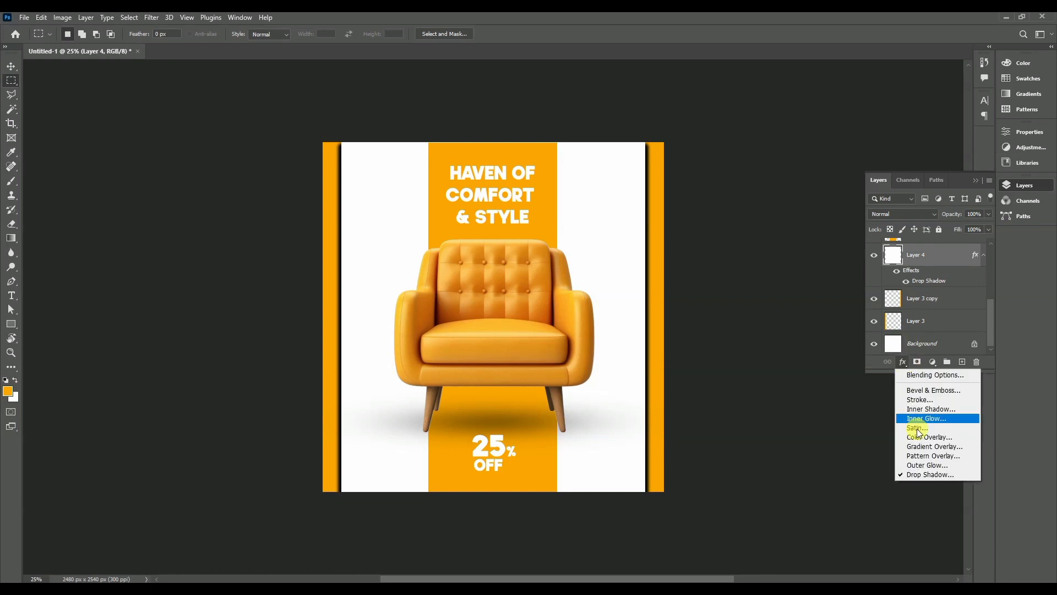
left_click(928, 474)
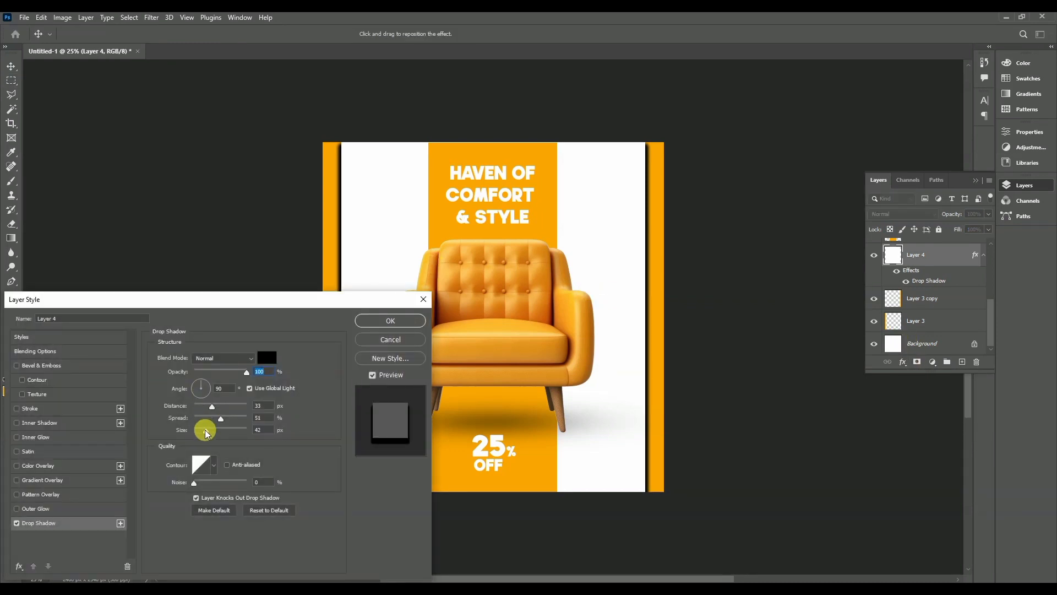
left_click_drag(205, 434, 216, 420)
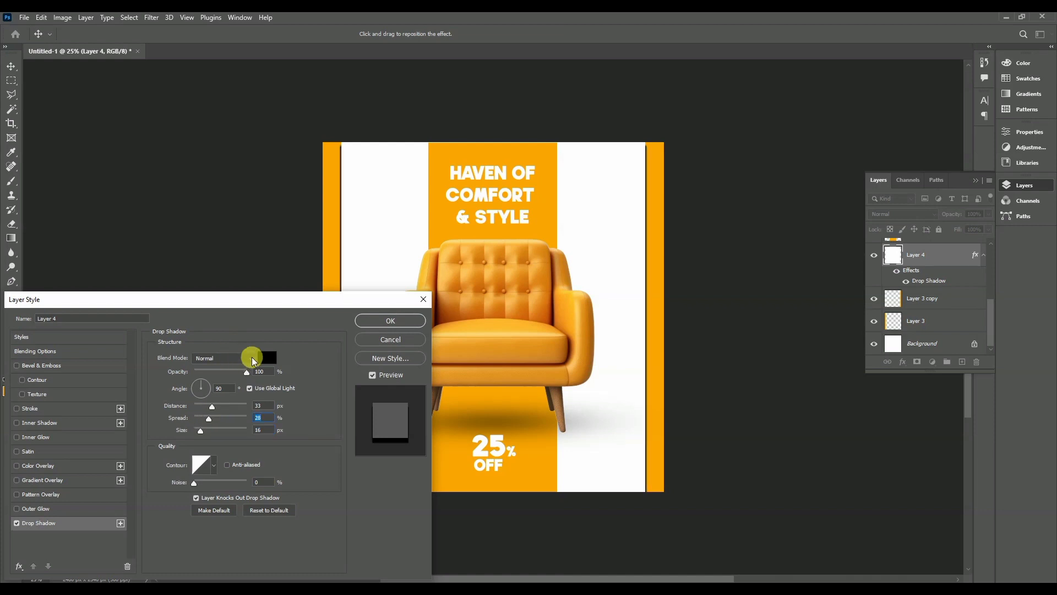
left_click(252, 357)
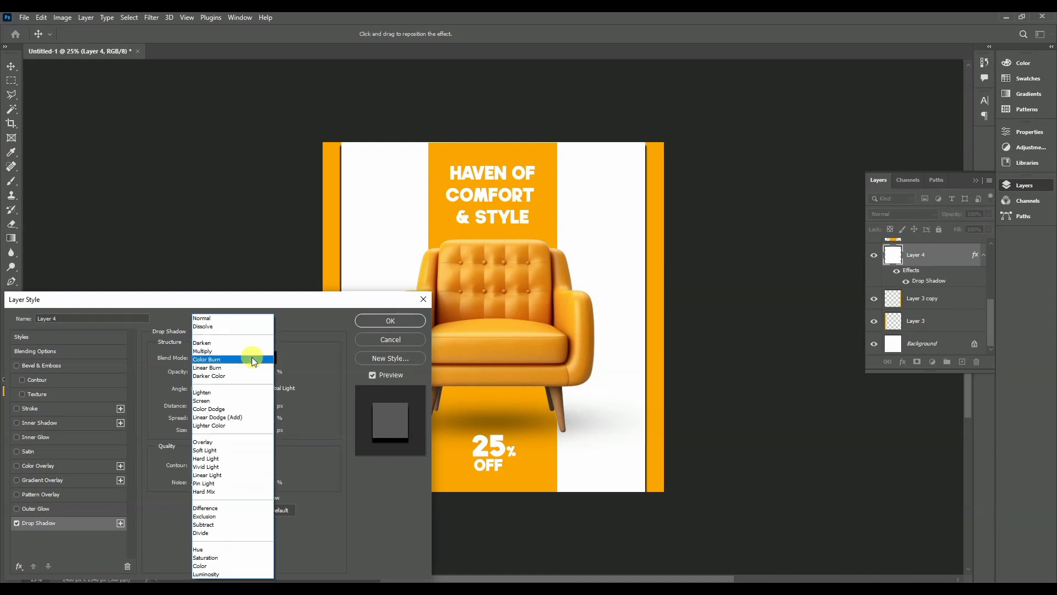
left_click(298, 341)
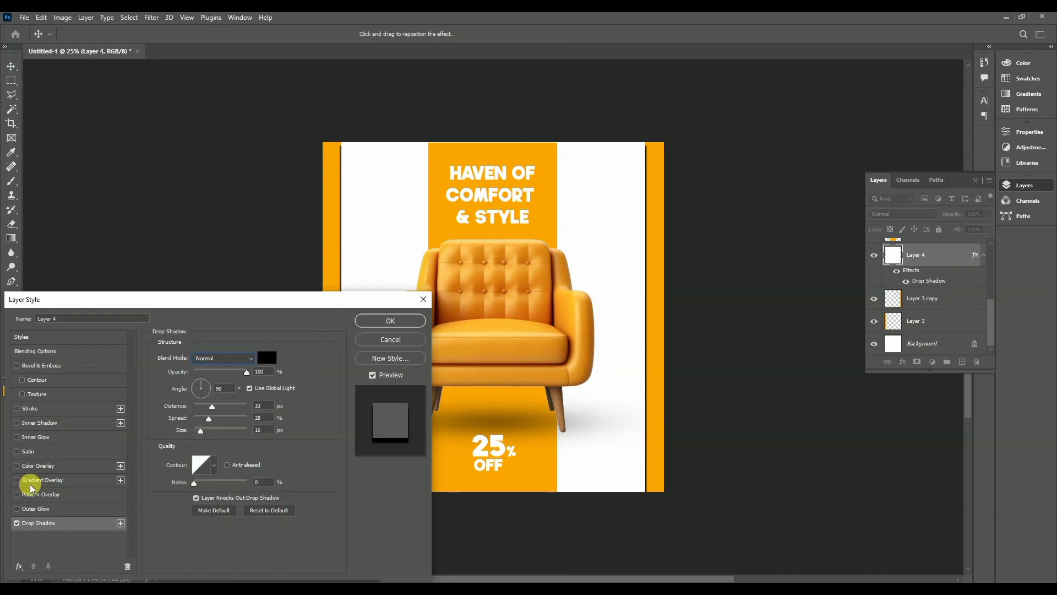
left_click(18, 509)
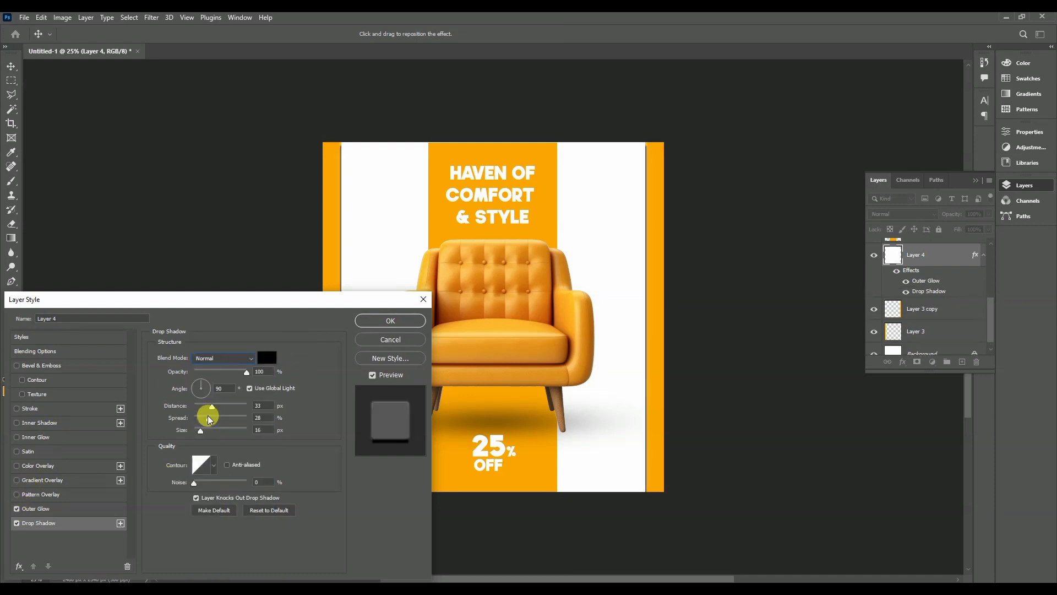
mouse_move(208, 435)
left_mouse_down()
mouse_move(216, 418)
mouse_move(207, 418)
left_mouse_up()
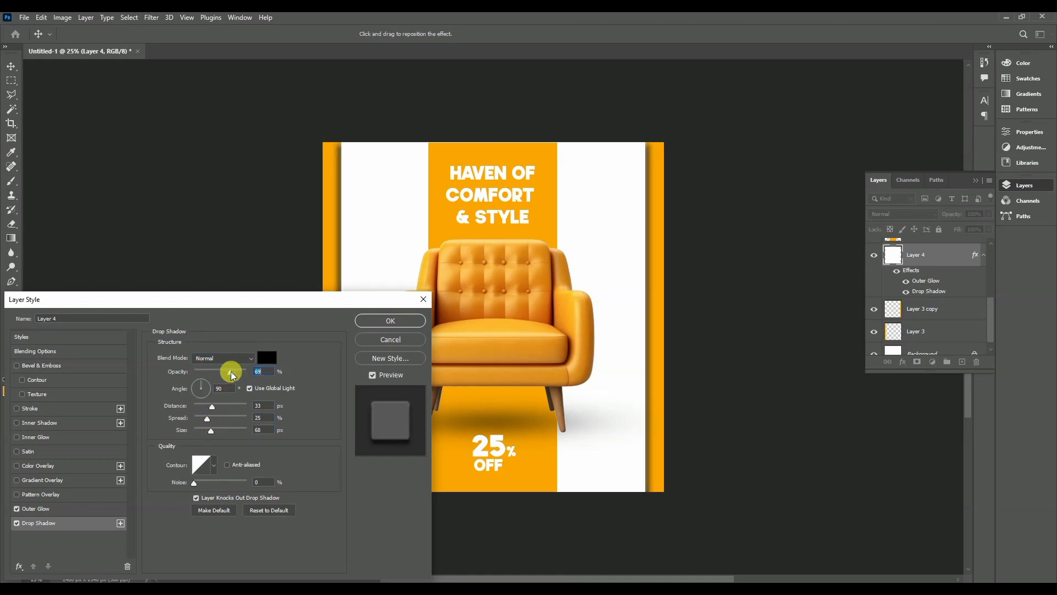
left_click(407, 321)
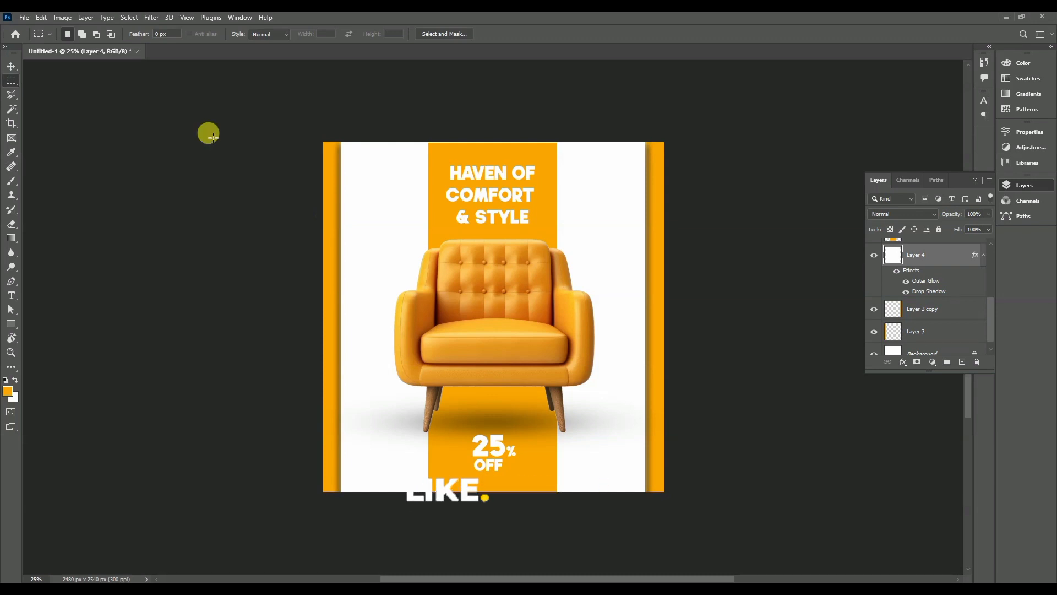
Draw a narrow vertical orange bar to the right of the armchair on a new top layer and shift it slightly right
left_click_drag(991, 329, 996, 279)
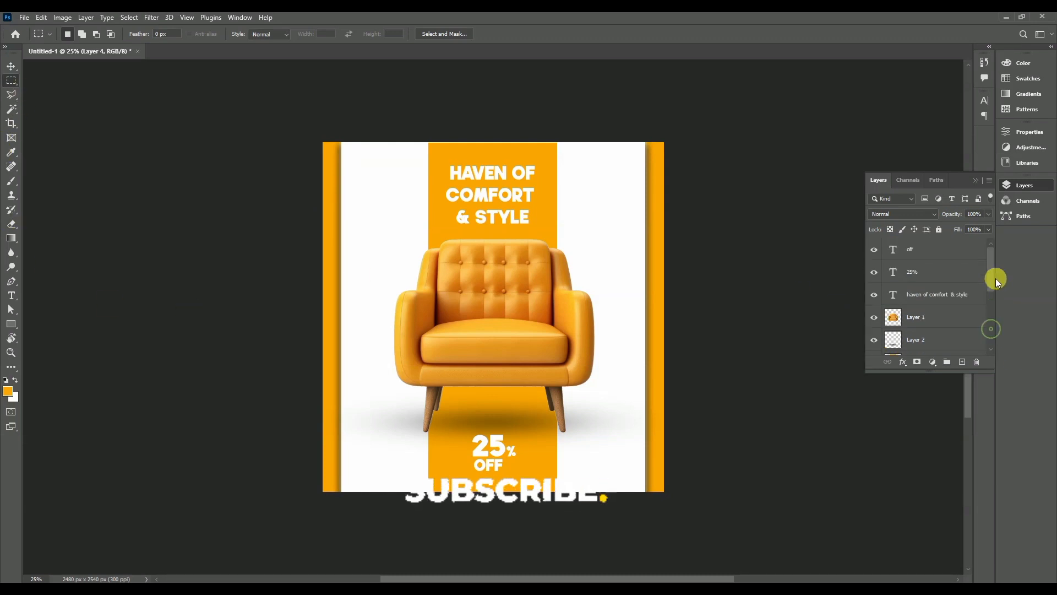
left_click(945, 258)
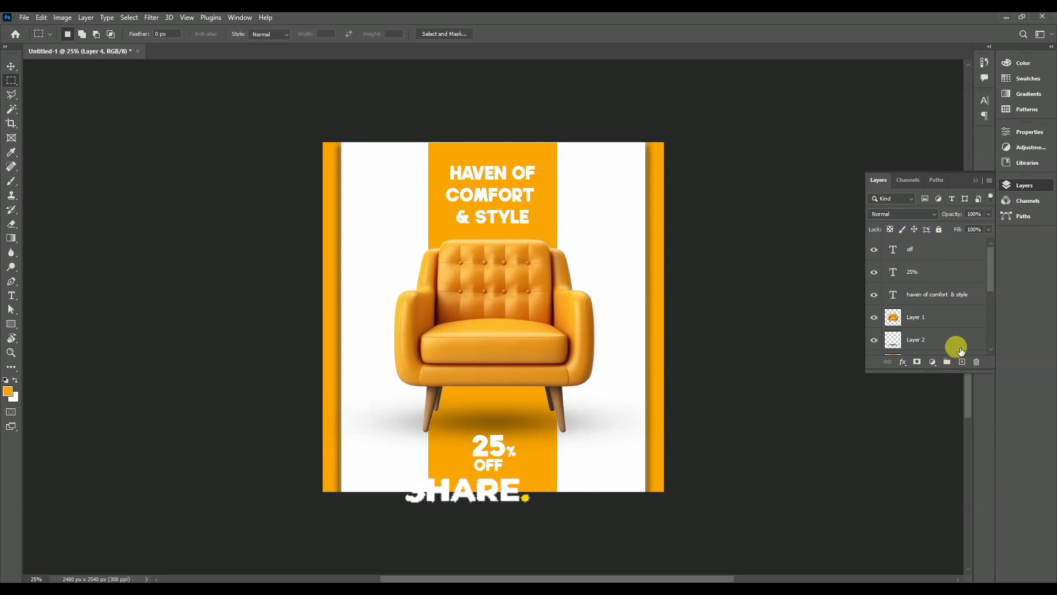
left_click(962, 361)
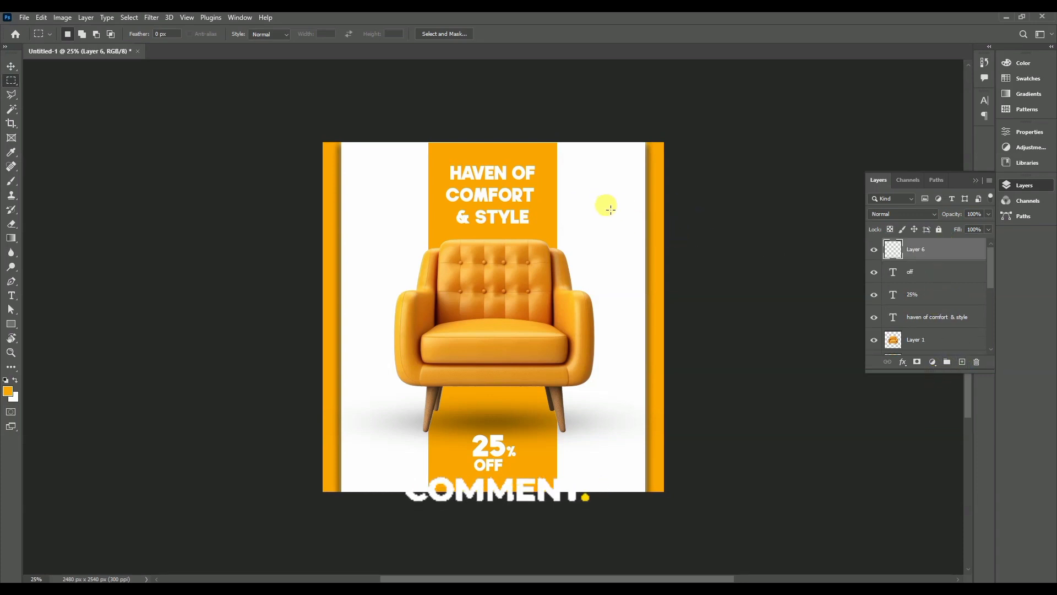
left_click_drag(610, 209, 625, 350)
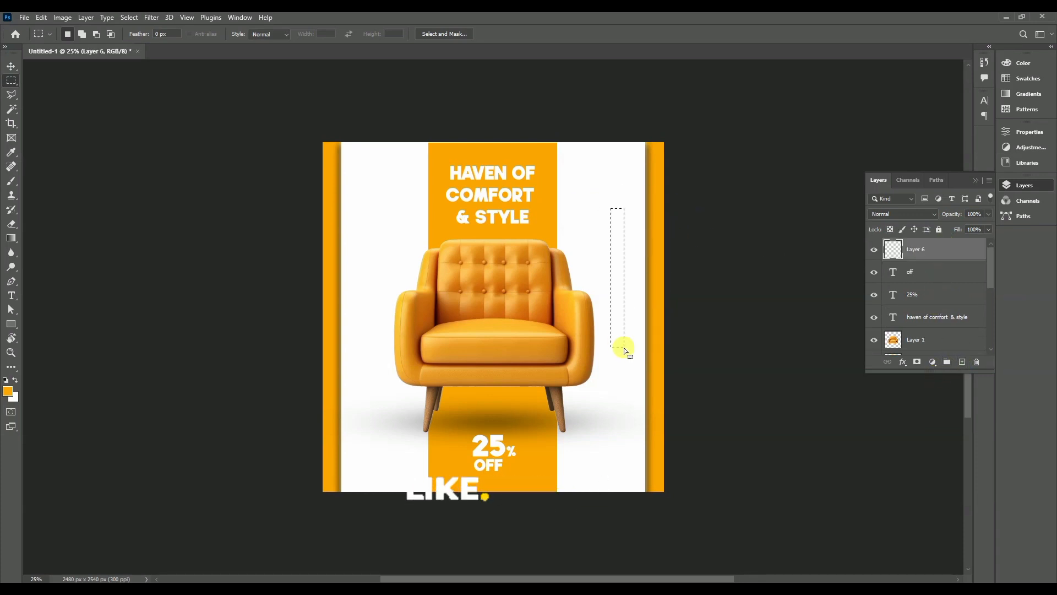
key("alt+BackSpace")
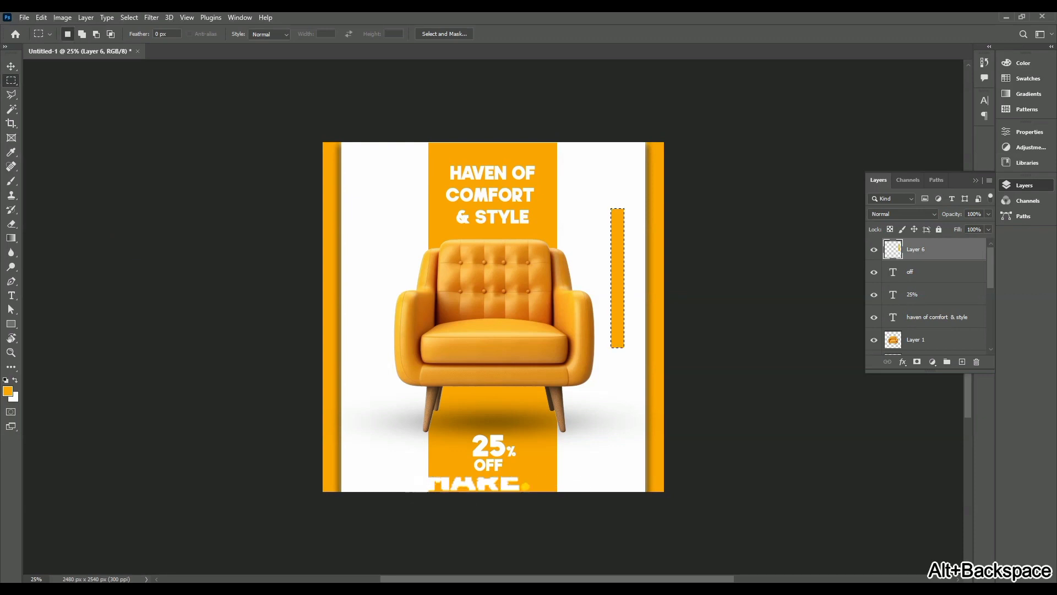
left_click(11, 66)
key("ctrl+d")
left_click_drag(626, 306, 633, 306)
left_click(11, 80)
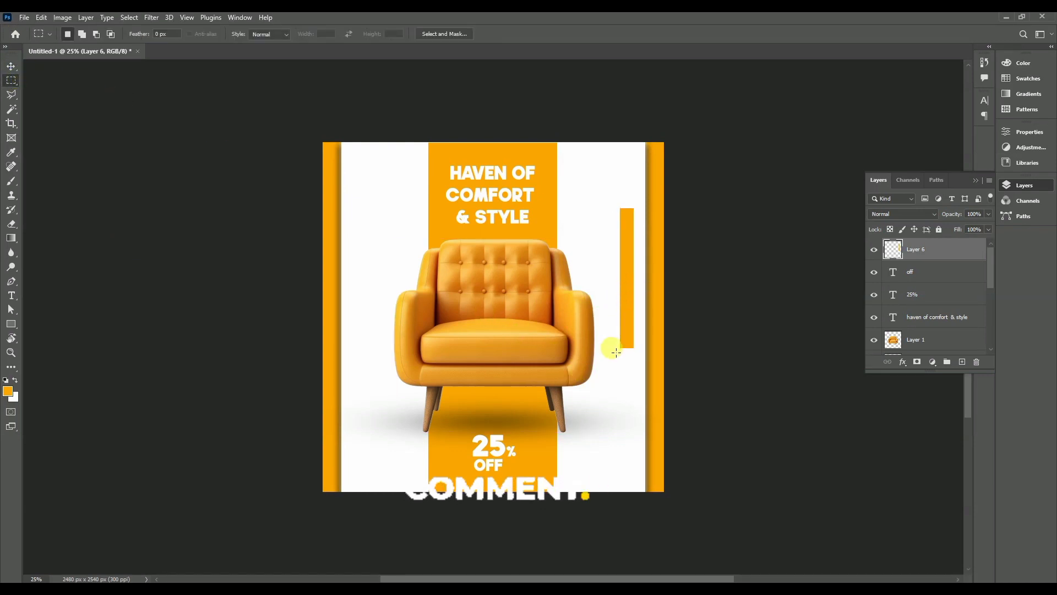
key("ctrl+plus")
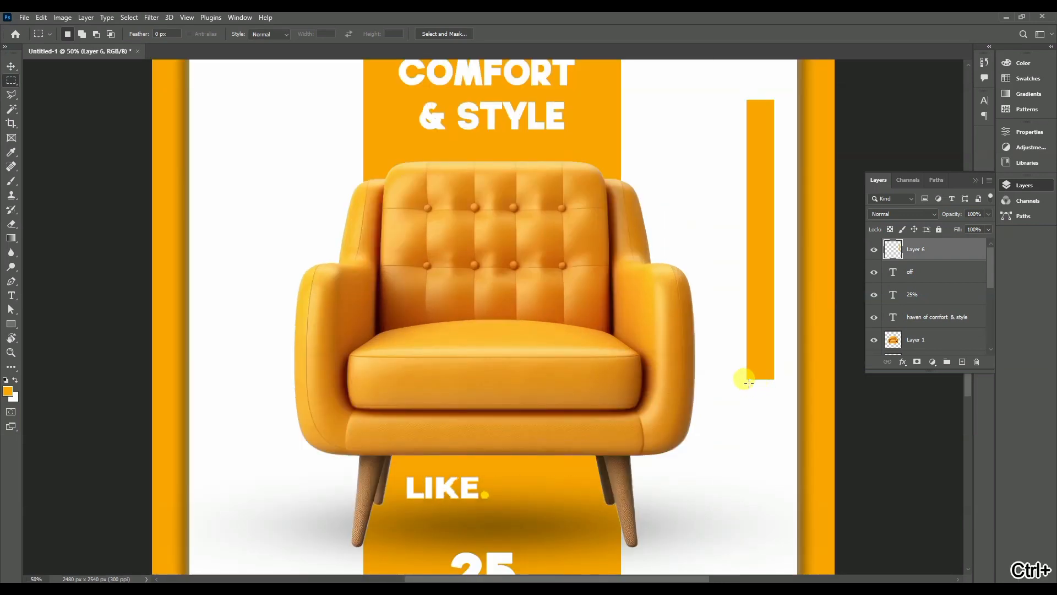
left_click_drag(749, 384, 773, 402)
key("ctrl+d")
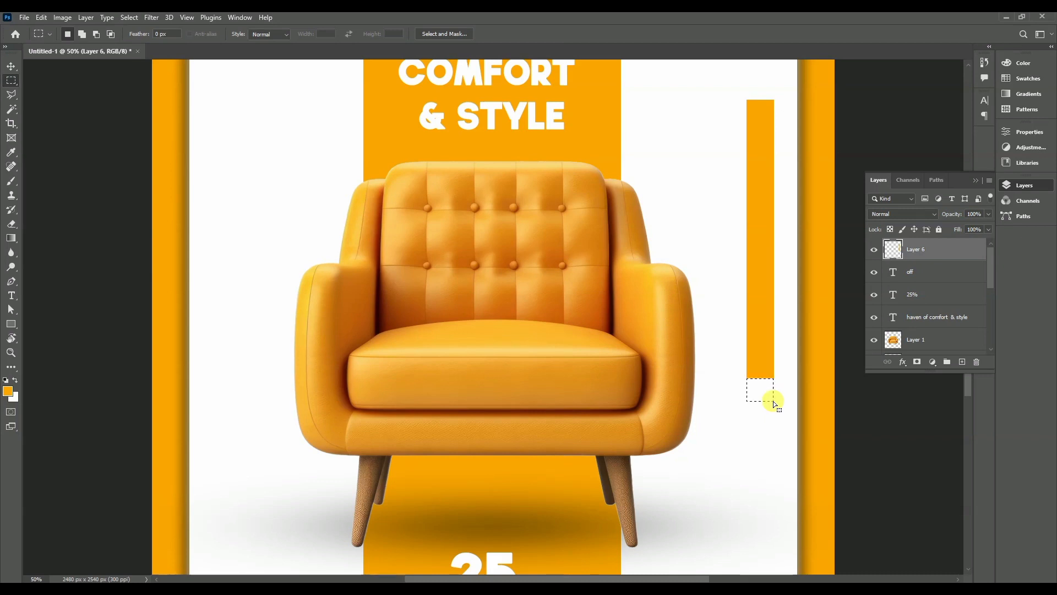
key("ctrl+d")
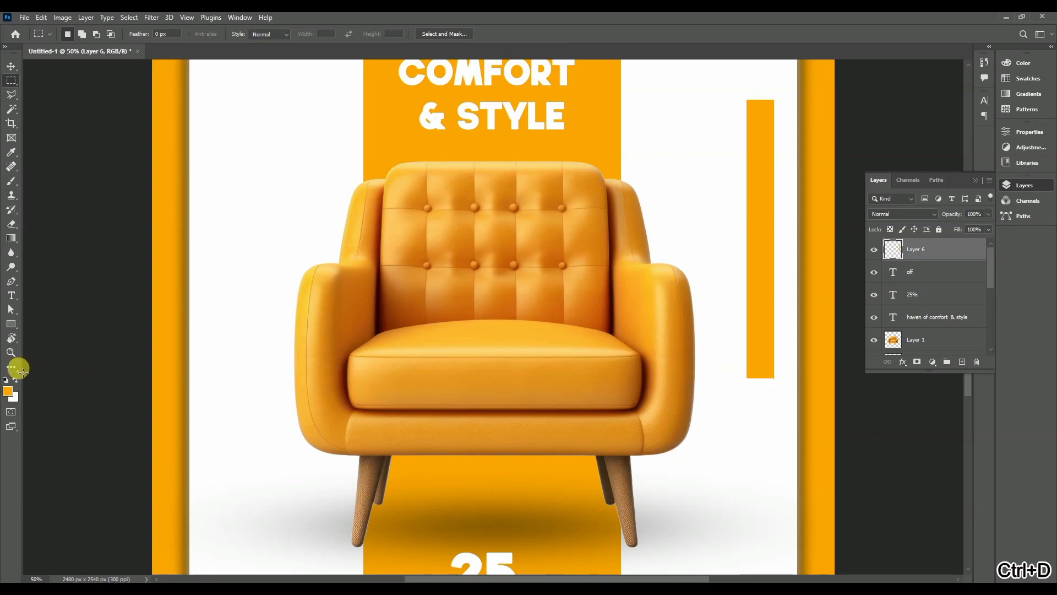
Draw a small rectangle shape of about 100 by 81 px directly below the vertical orange bar
left_click(11, 324)
left_click_drag(748, 384, 775, 407)
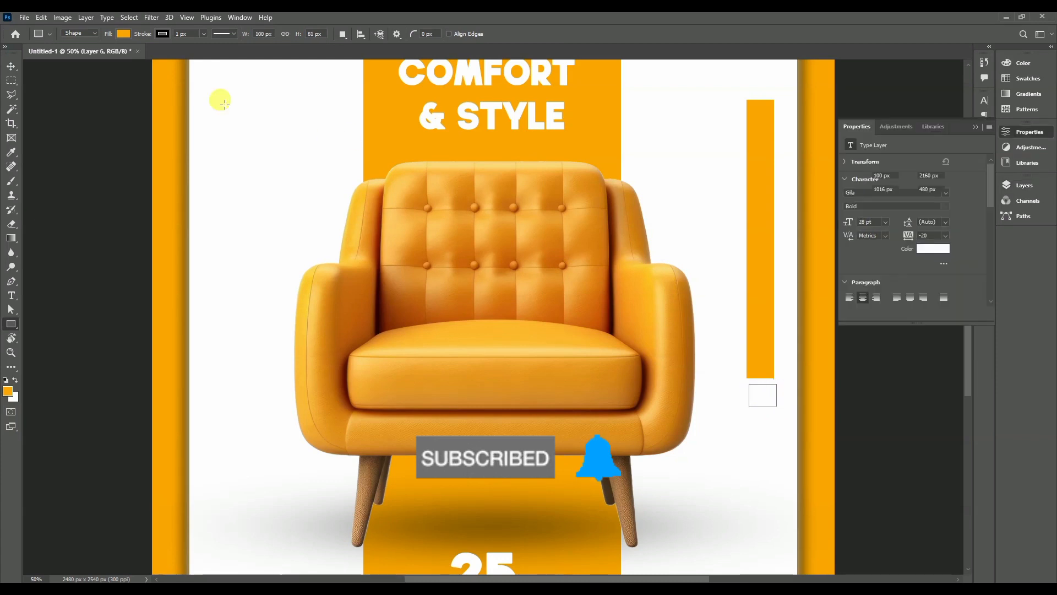
left_click(11, 66)
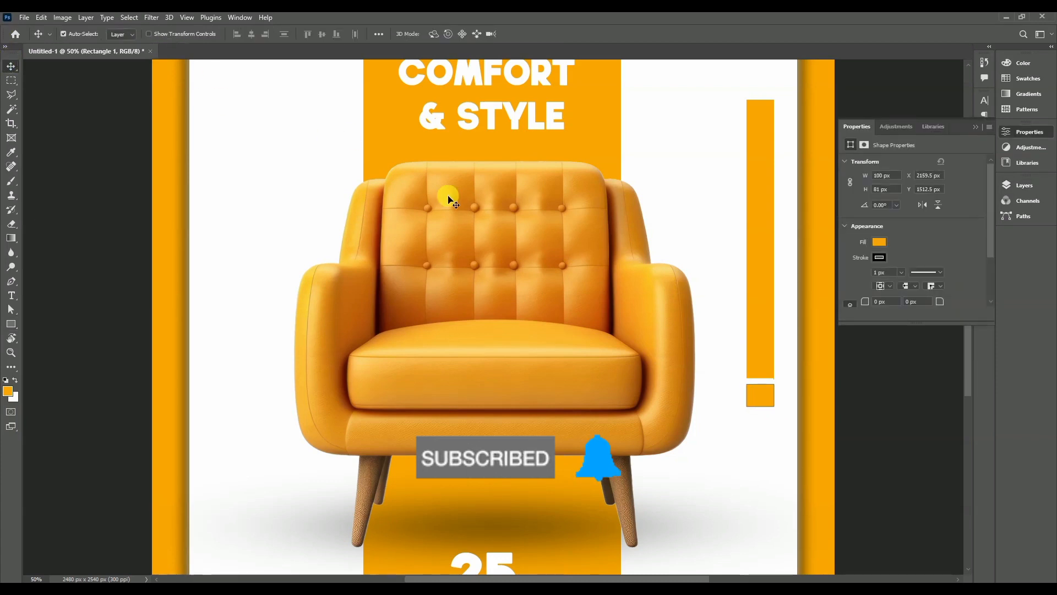
Give the small rectangle below the bar a white fill and an orange stroke of 7 px
left_click(11, 324)
left_click(161, 34)
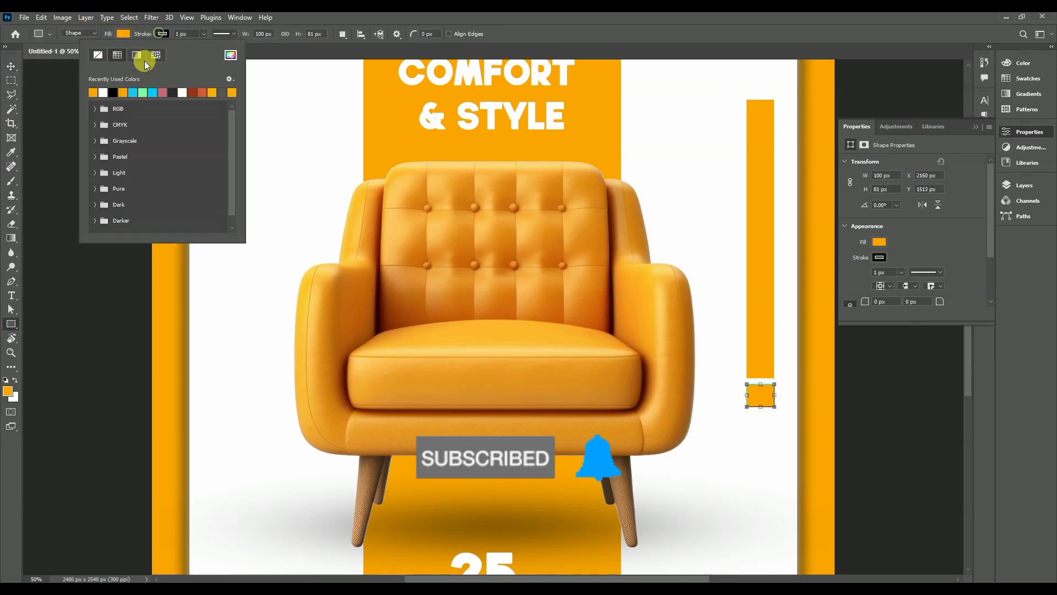
left_click(94, 86)
left_click(124, 34)
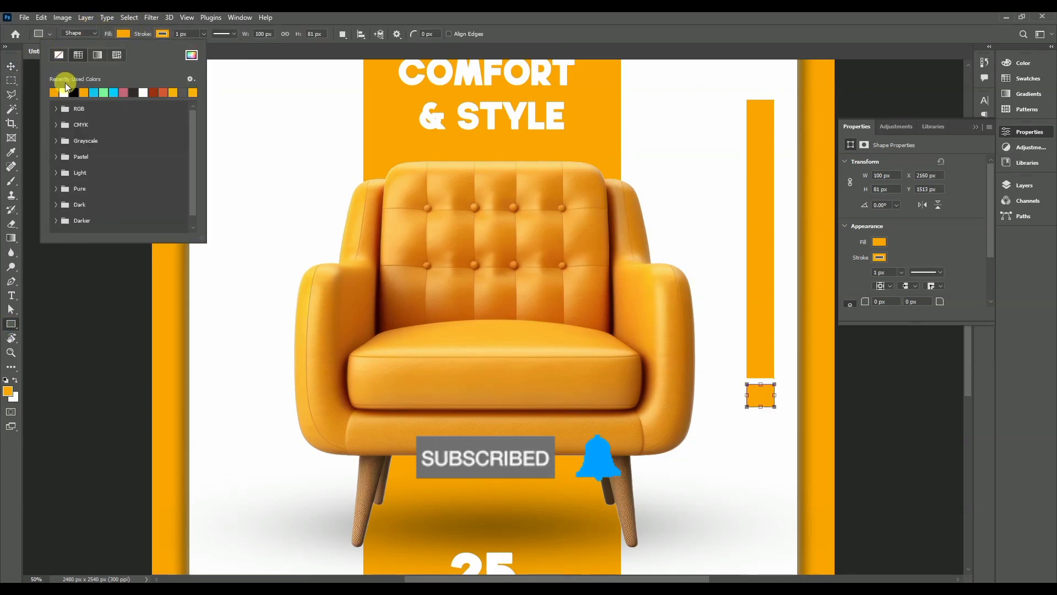
left_click(54, 92)
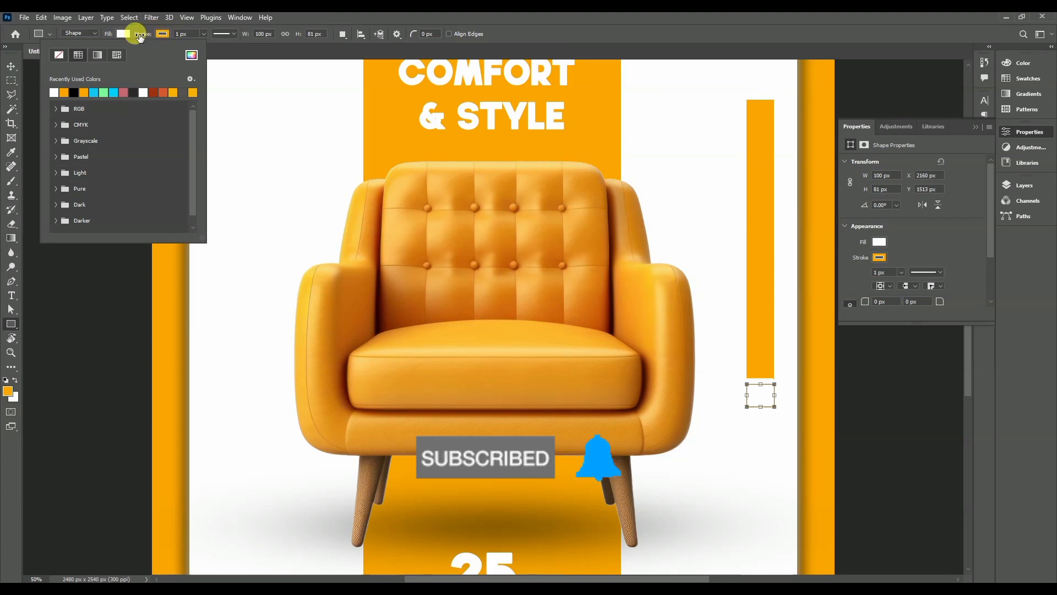
left_click_drag(135, 33, 140, 34)
left_click(11, 66)
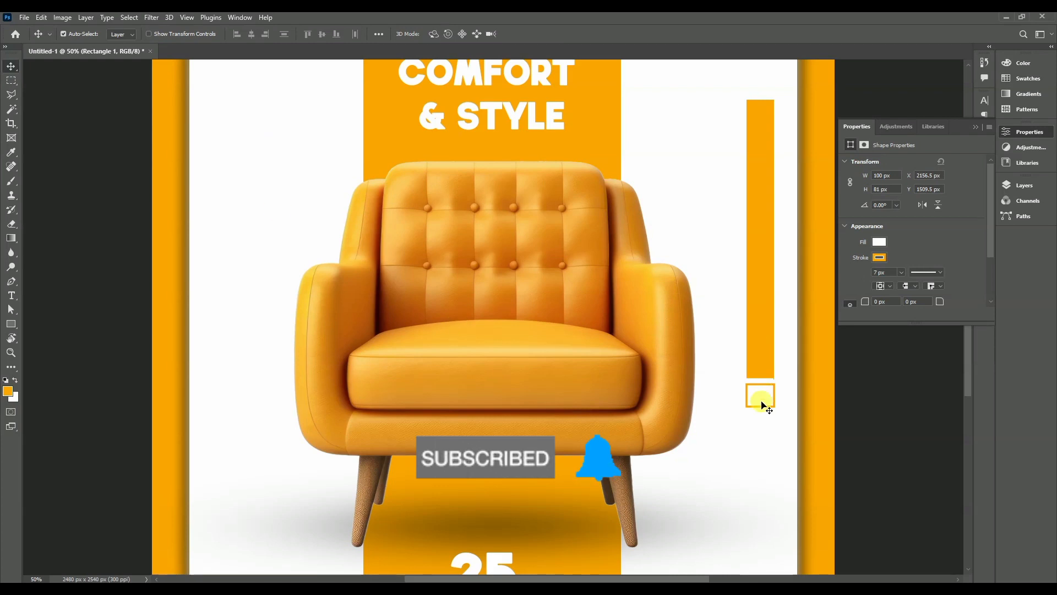
Shift the small outlined rectangle slightly down to a Y position of 1560 px
left_click(1022, 185)
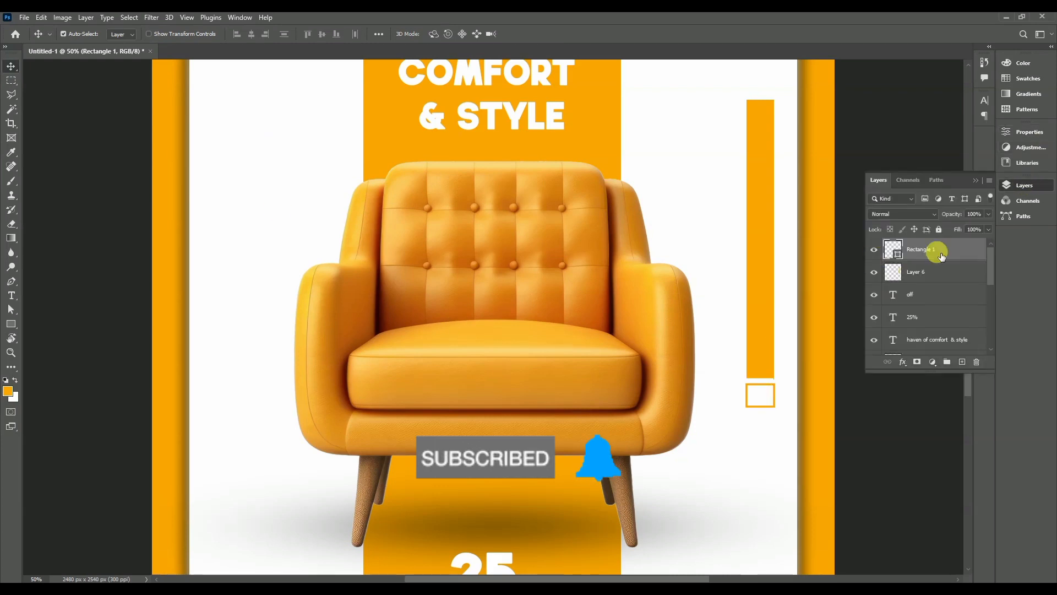
key("ctrl+t")
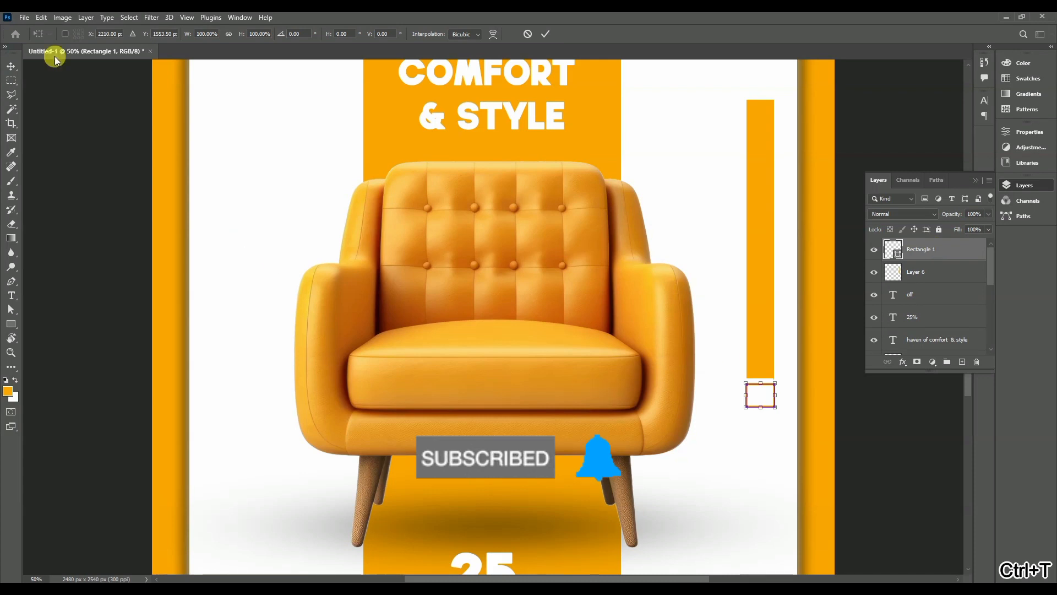
left_click_drag(145, 35, 149, 36)
left_click(545, 35)
Duplicate the outlined rectangle and move the copy straight down to a Y position of 1663 px
key("ctrl+j")
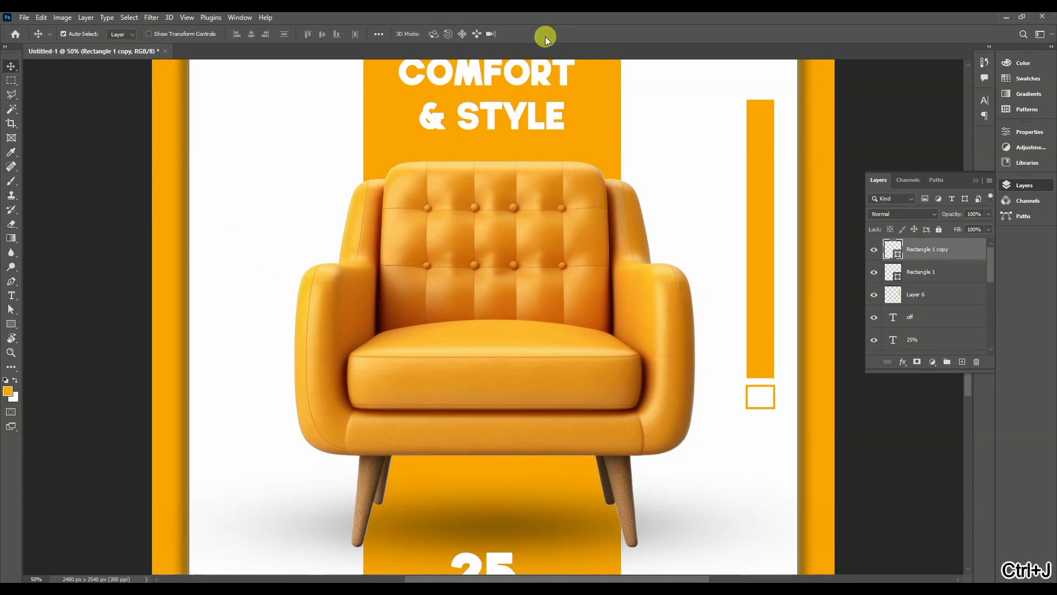
key("ctrl+t")
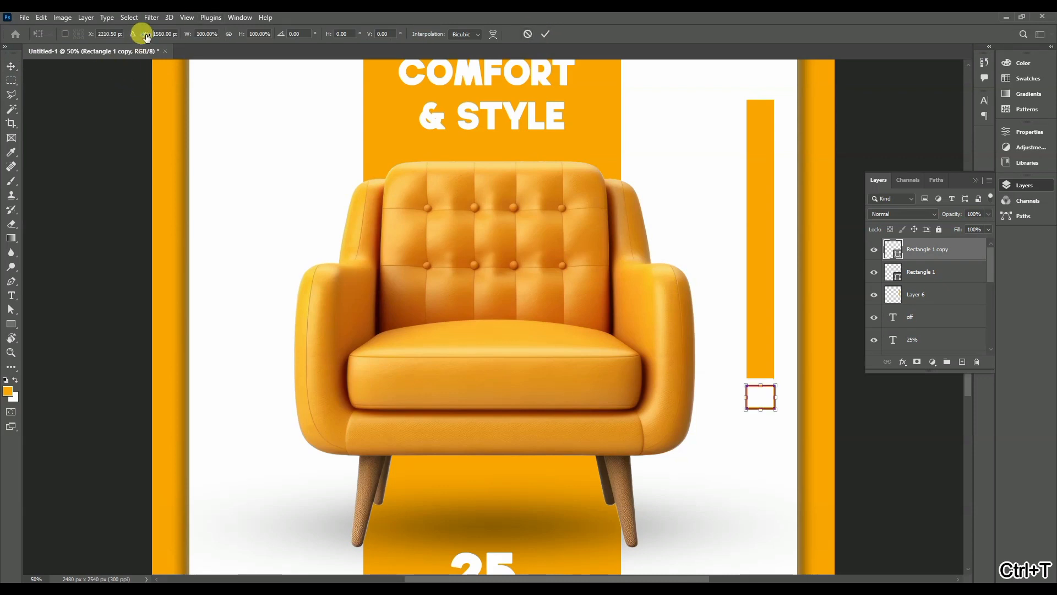
left_click_drag(146, 36, 198, 38)
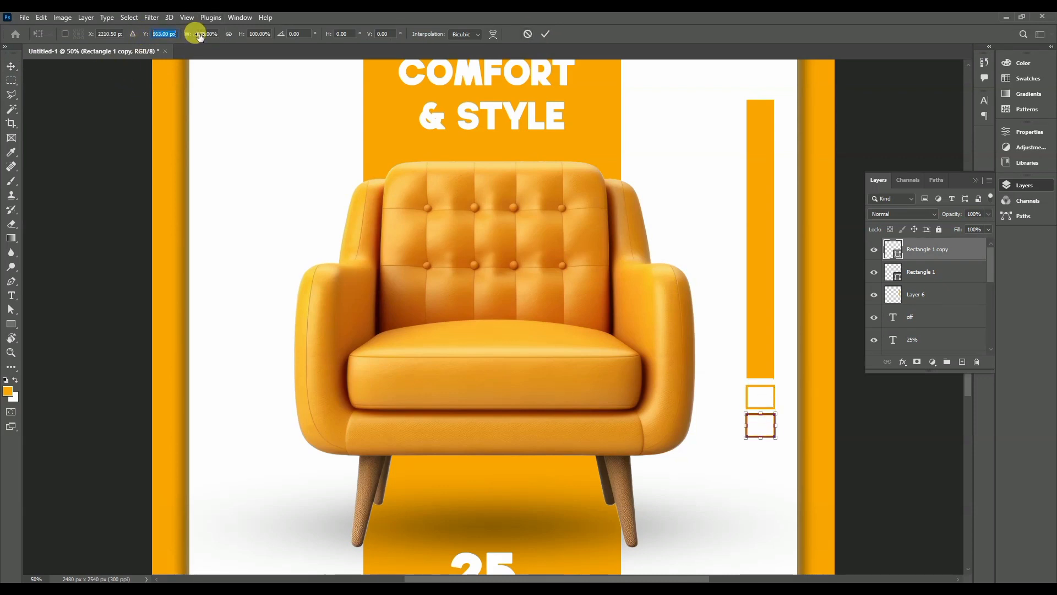
key("Return")
left_click(539, 34)
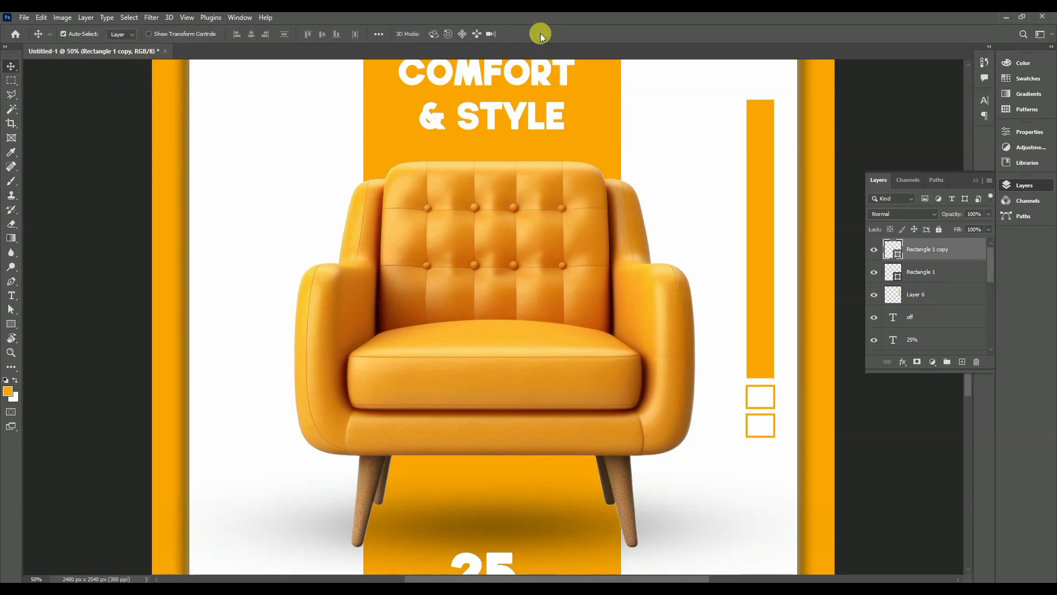
Repeat the duplicate-and-move transform until seven outlined rectangles form an evenly spaced column below the bar
key("ctrl+alt+shift+t")
key("ctrl+alt+shift+t")
key("ctrl+alt+shift+t")
key("ctrl+alt+shift+t")
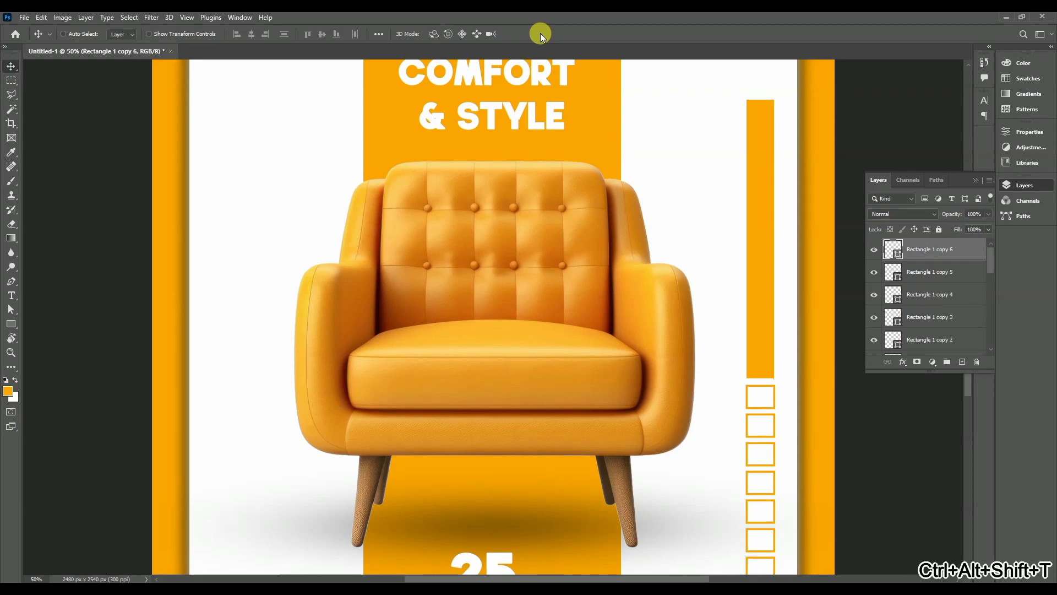
Select all seven outlined rectangle layers together with the orange bar layer and rasterize them
key("ctrl+minus")
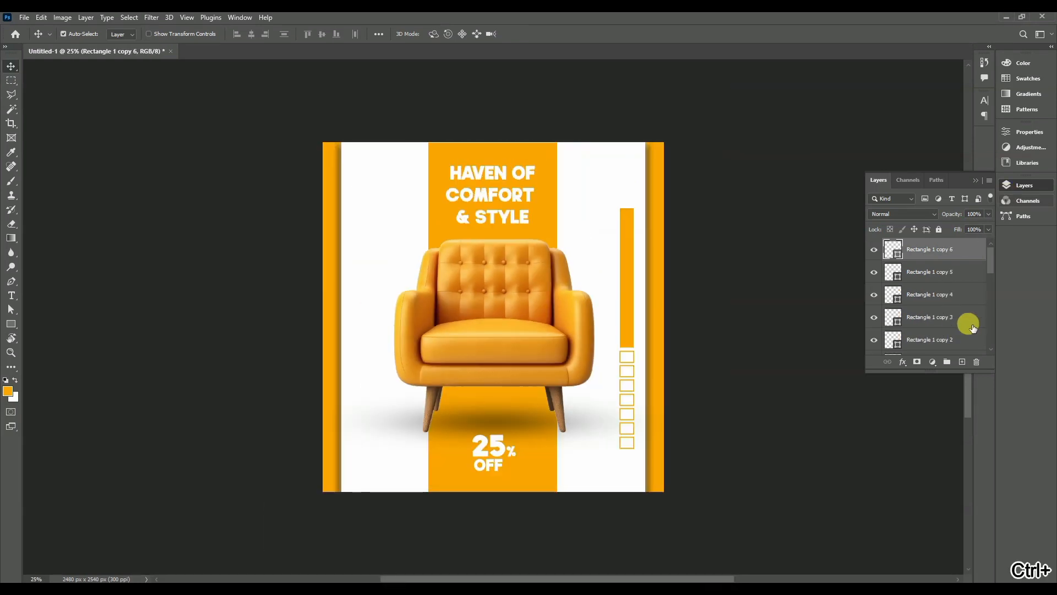
left_click(936, 272, "ctrl")
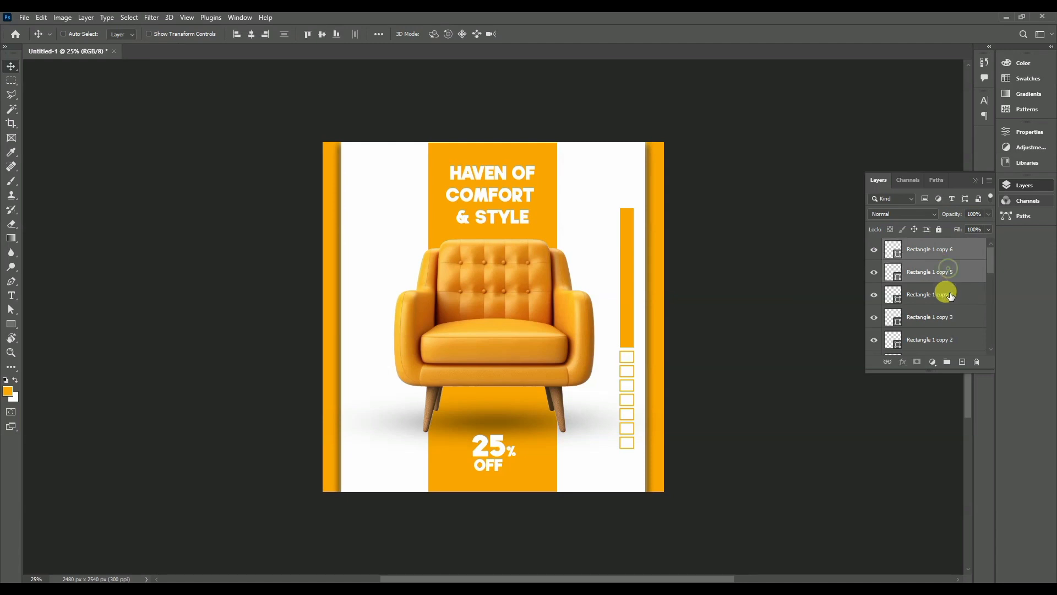
left_click(943, 294, "ctrl")
left_click(945, 319, "ctrl")
left_click_drag(996, 259, 993, 277)
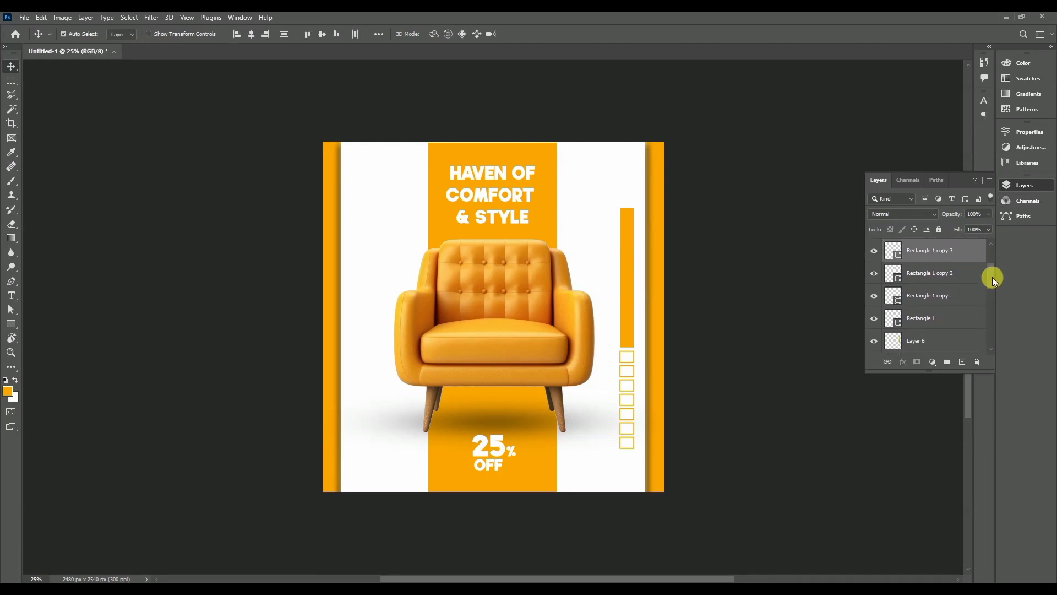
left_click(951, 264, "ctrl")
left_click(943, 286, "ctrl")
left_click(938, 308, "ctrl")
left_click(945, 329, "ctrl")
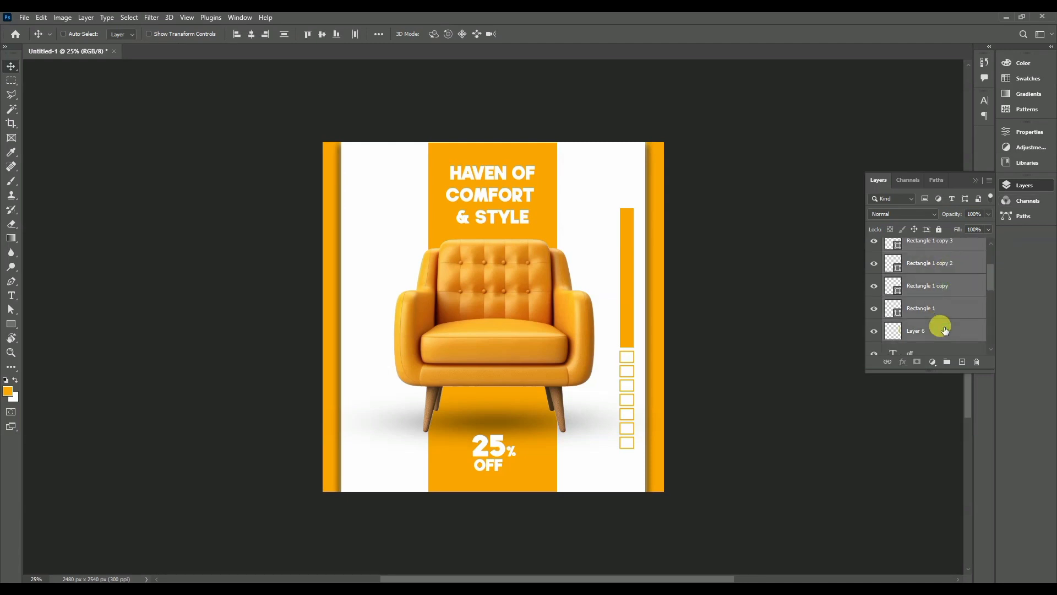
right_click(941, 329)
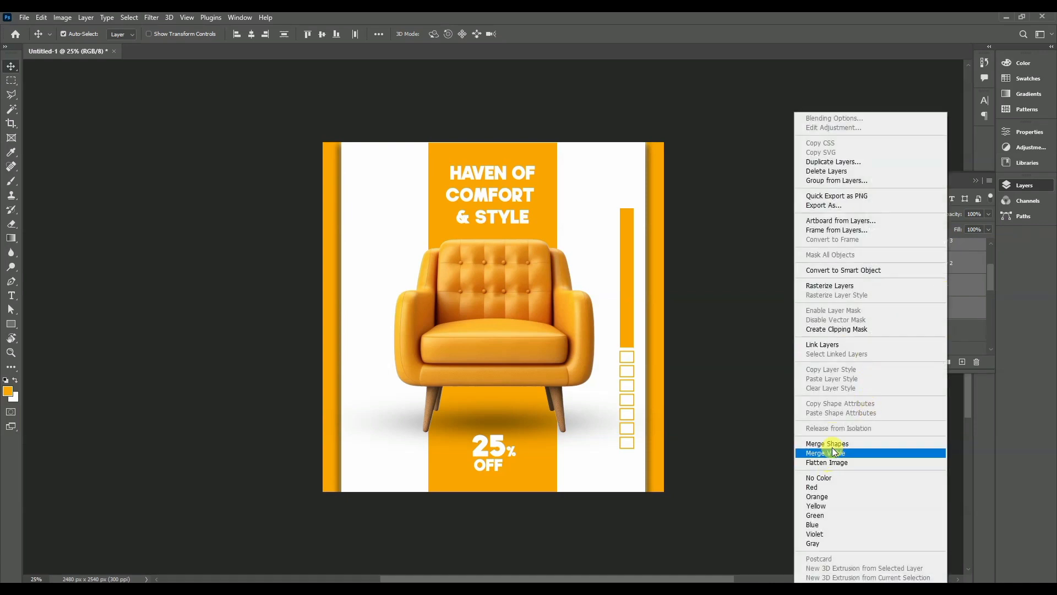
left_click(969, 289)
right_click(948, 312)
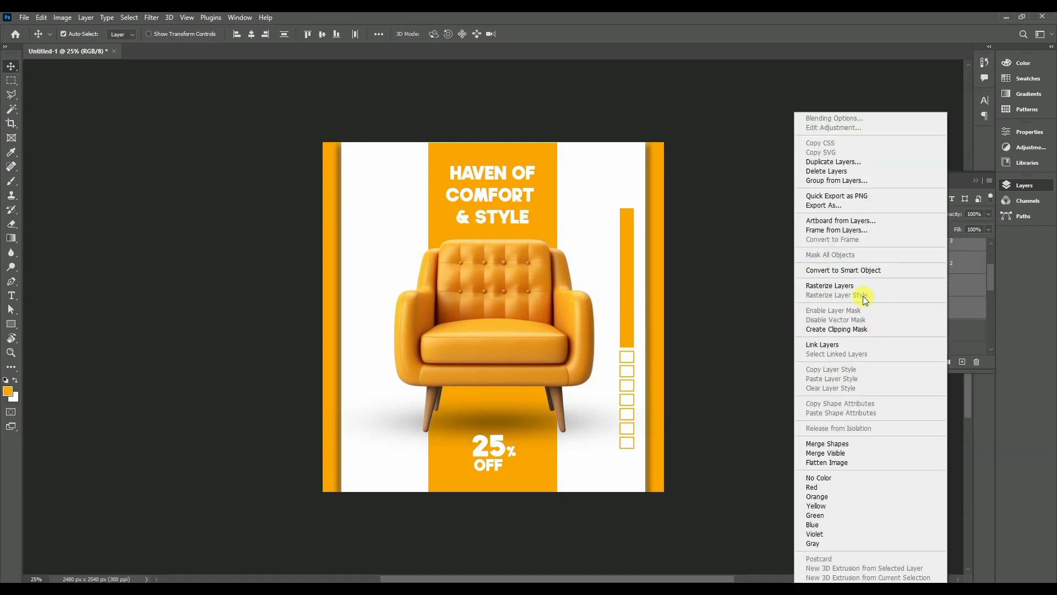
left_click(857, 285)
Merge the rasterized rectangles and the orange bar into a single layer
key("ctrl+e")
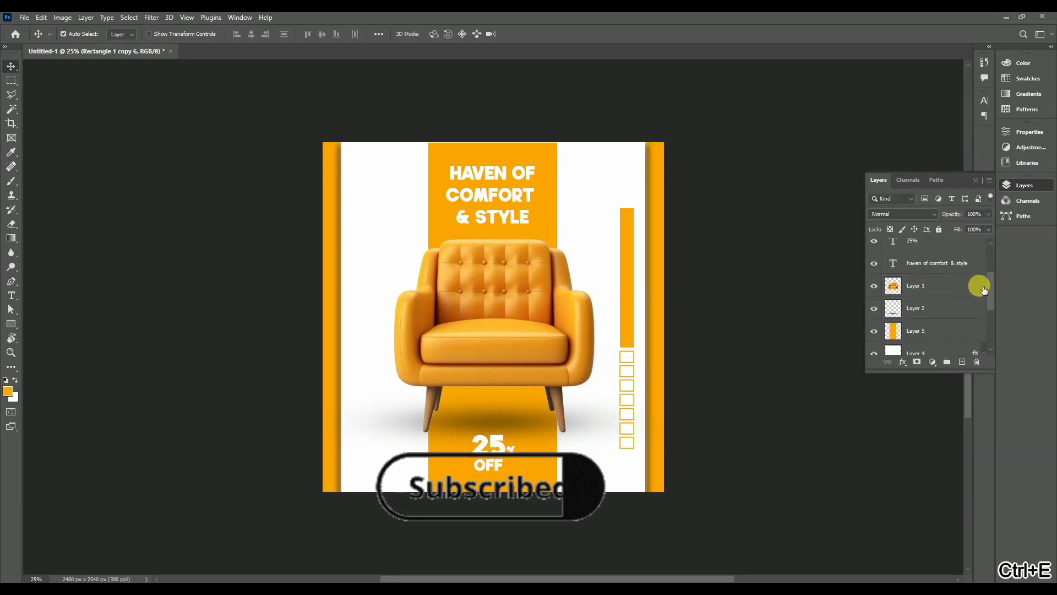
left_click_drag(990, 293, 998, 236)
key("ctrl+e")
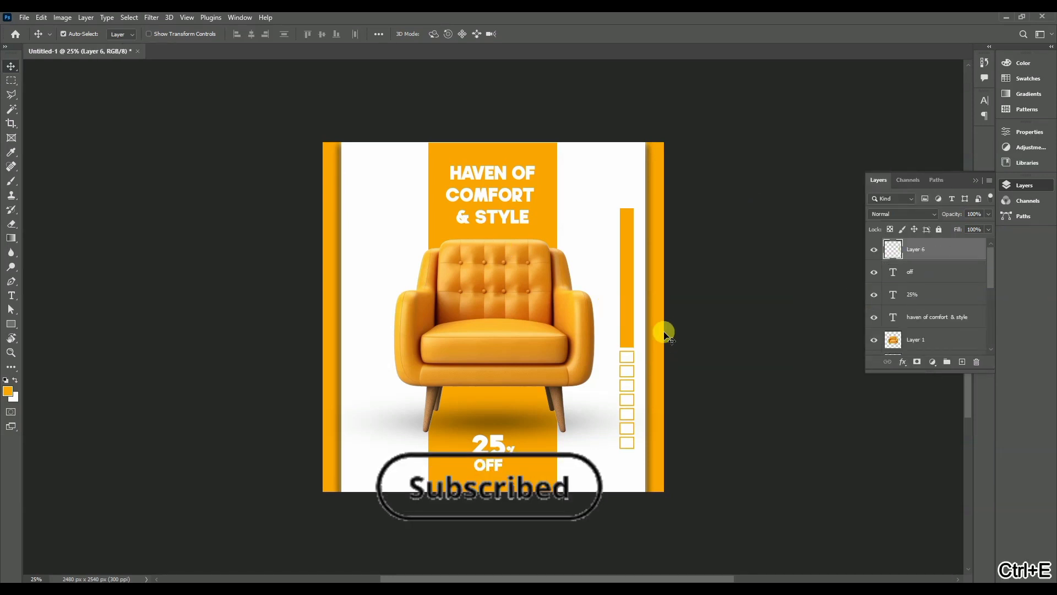
Show the rulers, scale the merged bar to about 51.4% width and 74.5% height, and move it down toward the white panel's lower right edge
key("ctrl+r")
key("ctrl+t")
left_click_drag(638, 453, 630, 388)
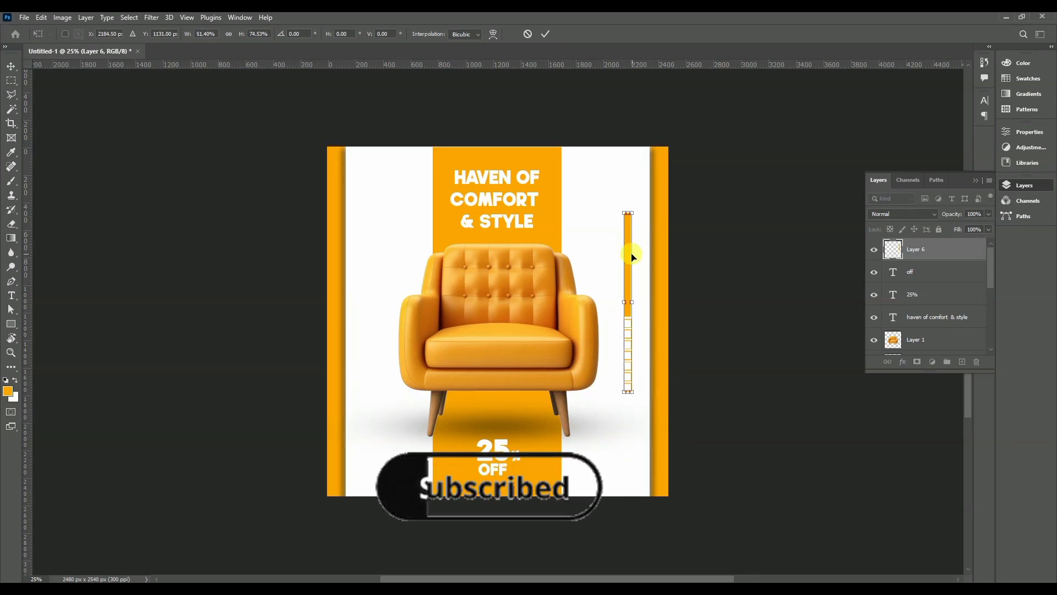
left_click_drag(631, 258, 638, 338)
left_click(547, 36)
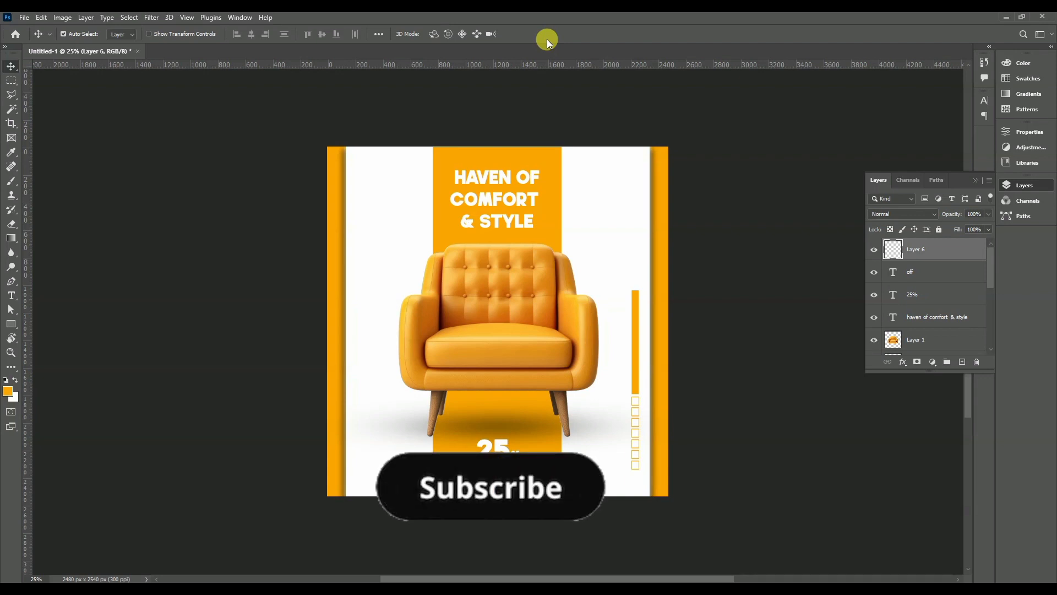
Draw an orange vertical bar of about 66 by 518 px without a stroke in the white panel's upper left and nudge it right
left_click(11, 323)
left_click_drag(353, 180, 359, 249)
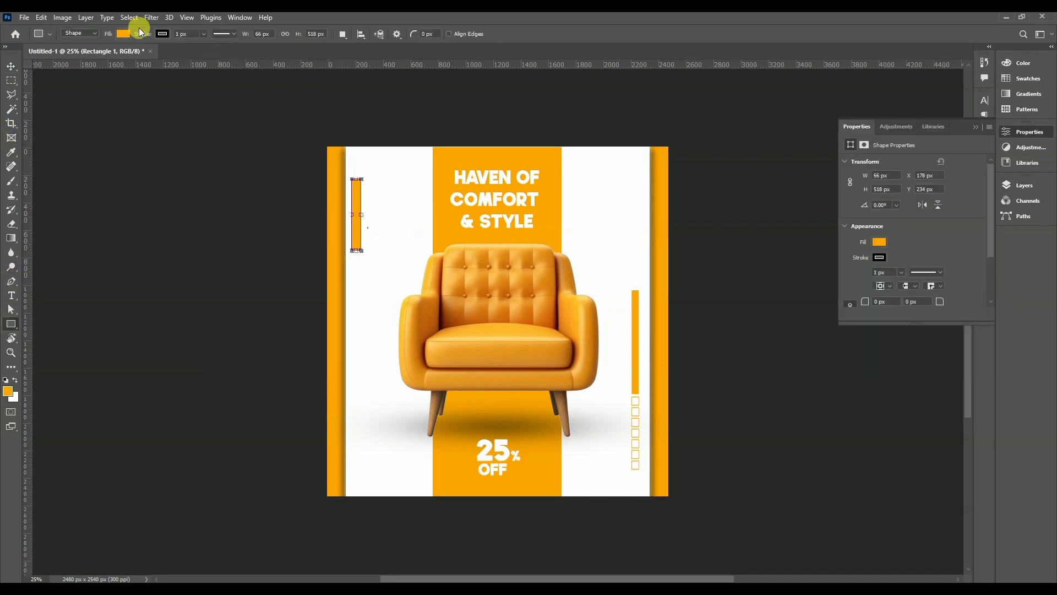
left_click(163, 34)
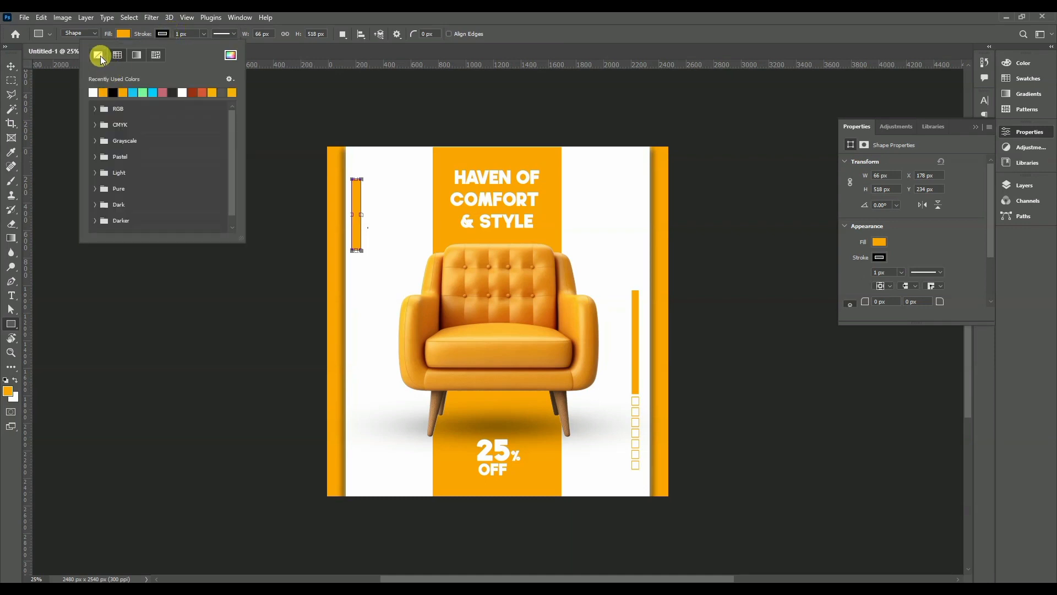
left_click(11, 66)
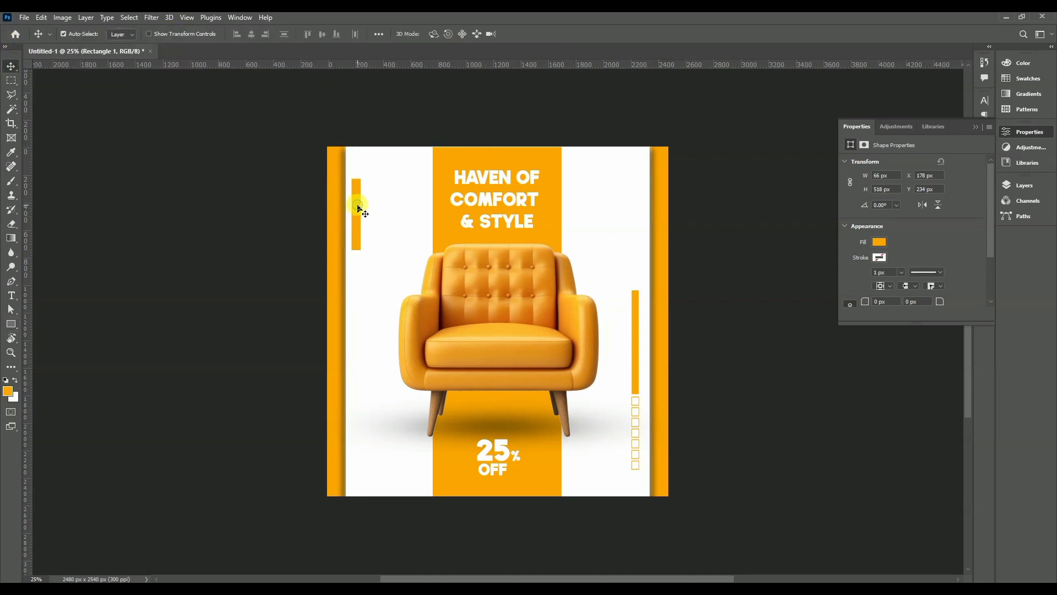
Add a horizontal white text line ending in BRAND over the lower left part of the poster
left_click(11, 295)
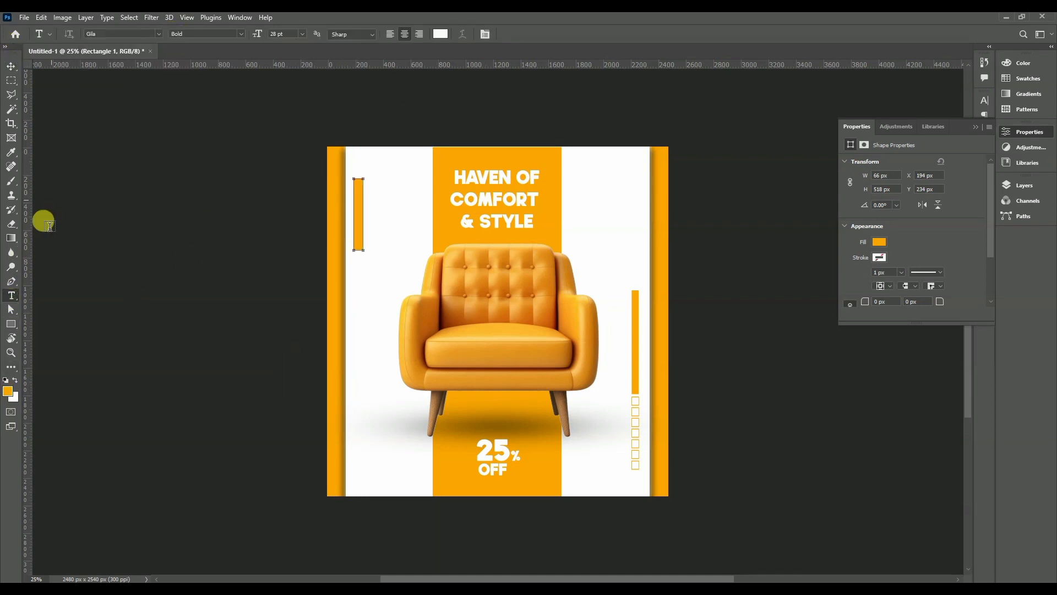
right_click(12, 295)
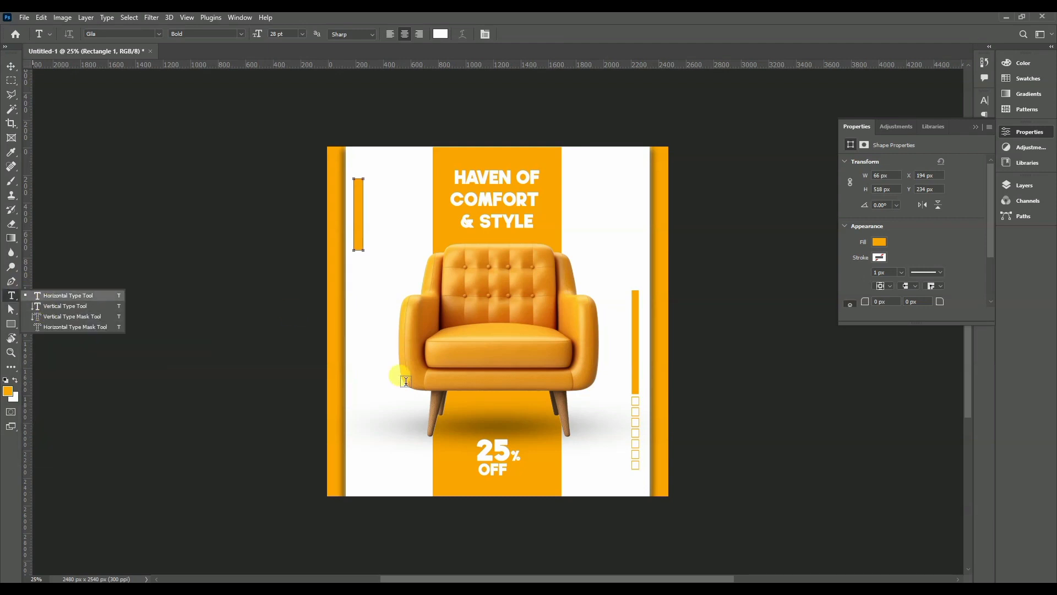
left_click(391, 418)
key("BackSpace")
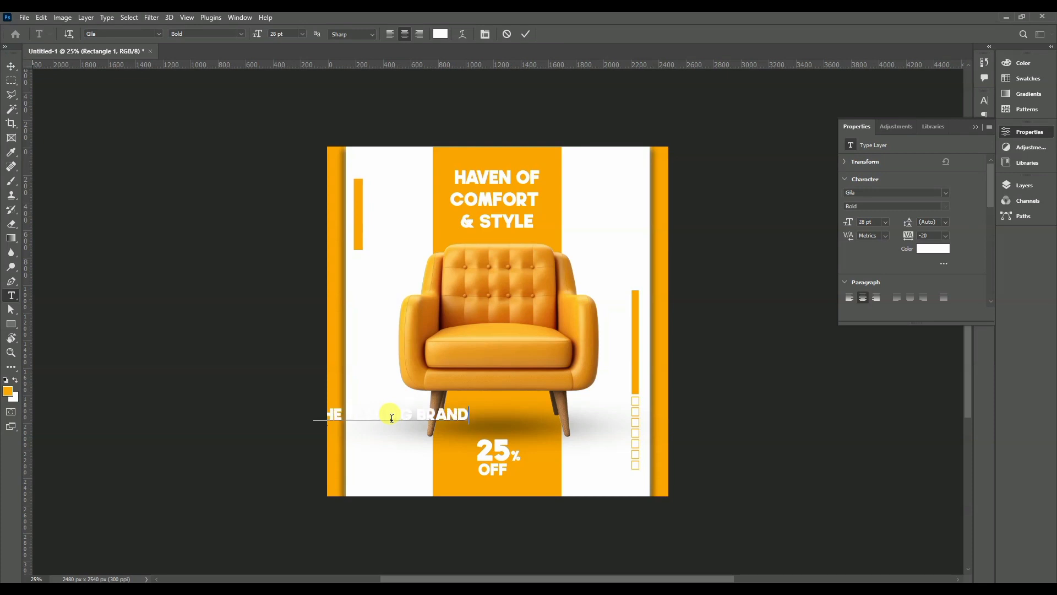
Set the whole tagline text to the Gila Bold font at 24 pt
key("ctrl+a")
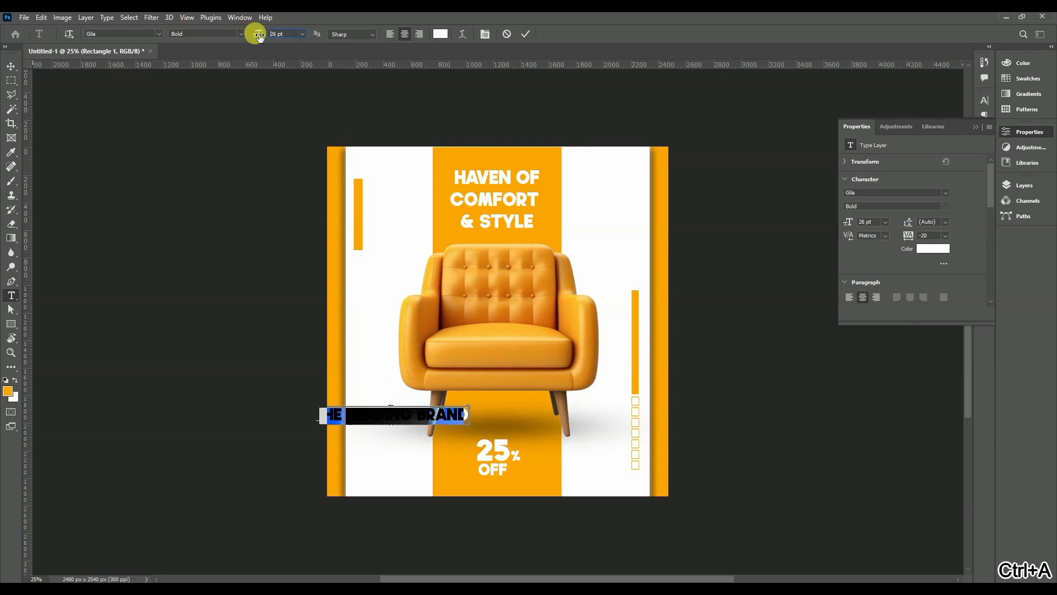
left_click_drag(259, 36, 255, 37)
left_click(159, 35)
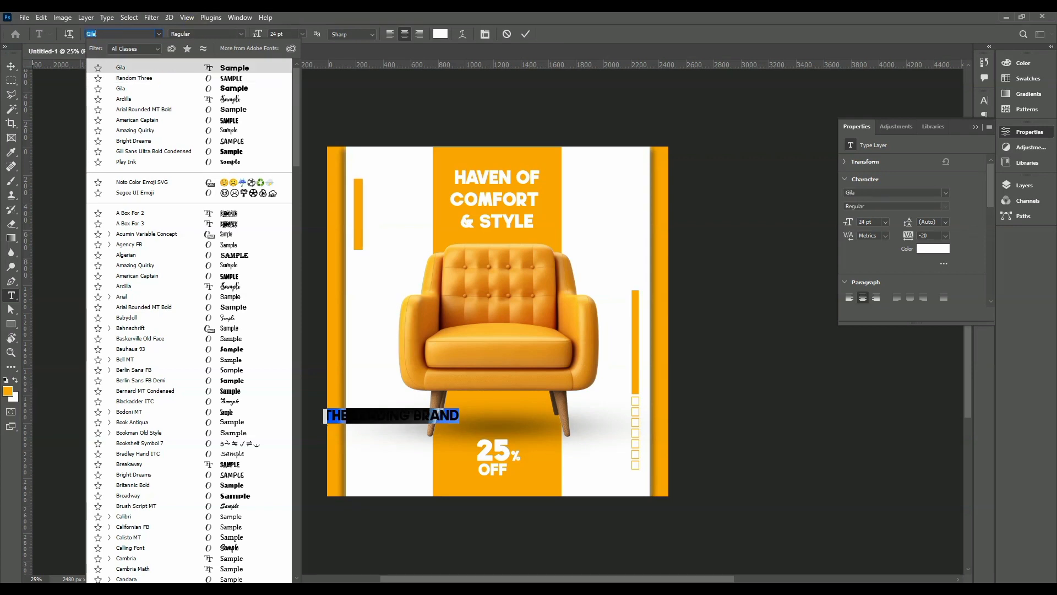
left_click(559, 12)
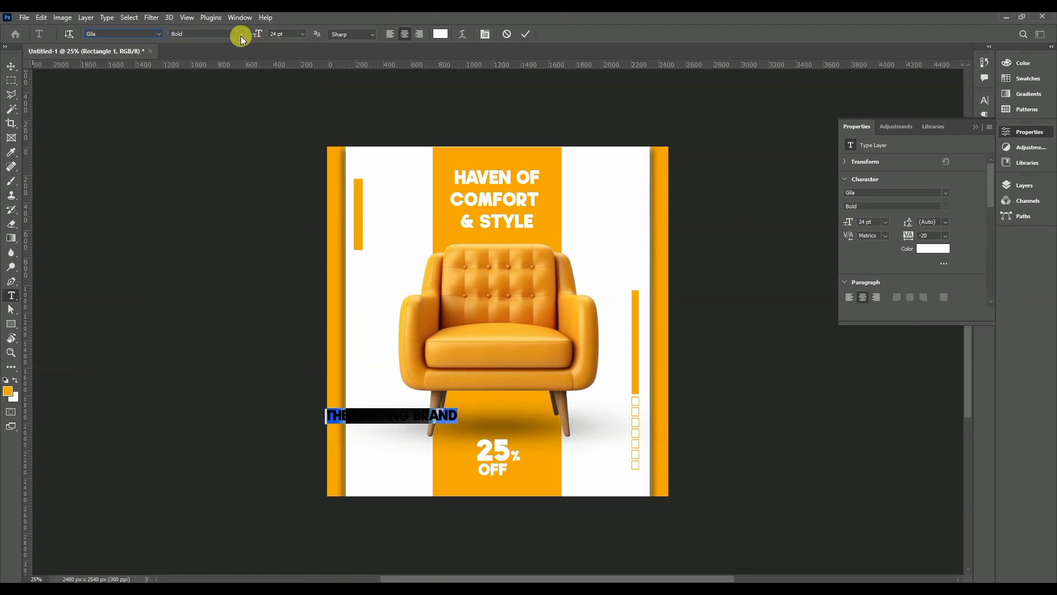
left_click(161, 35)
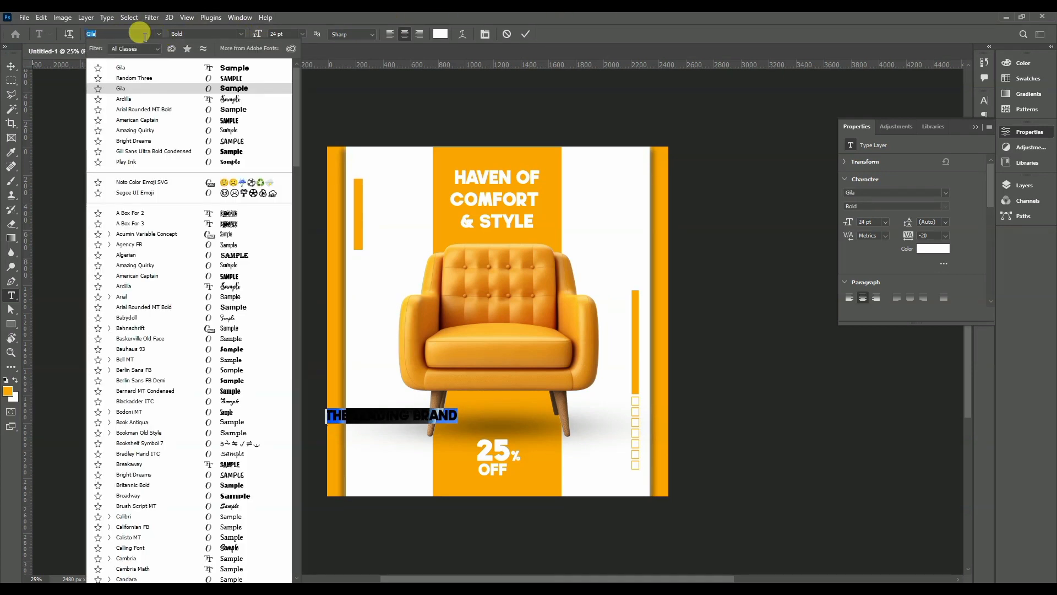
type("gila")
left_click(142, 35)
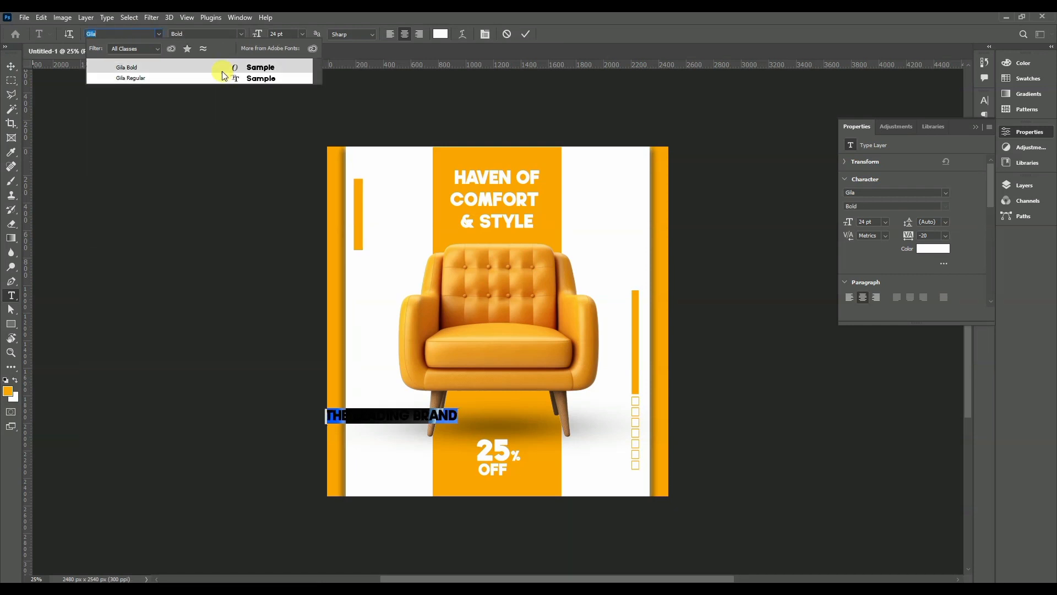
left_click(223, 70)
left_click(461, 415)
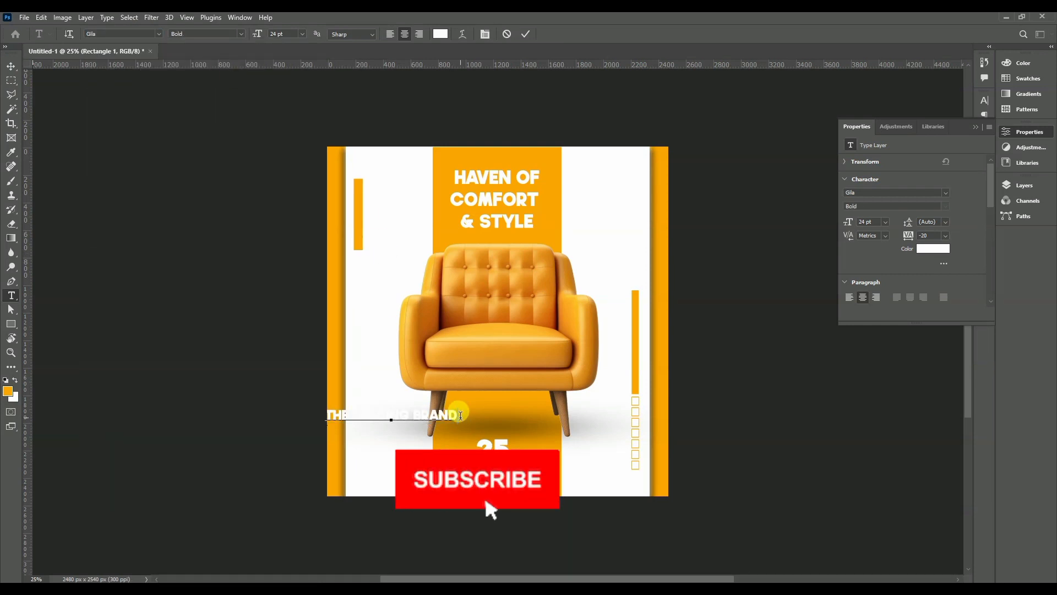
Color the tagline with the poster's orange, #fca601, and append IN FURNITURE after BRAND
key("ctrl+a")
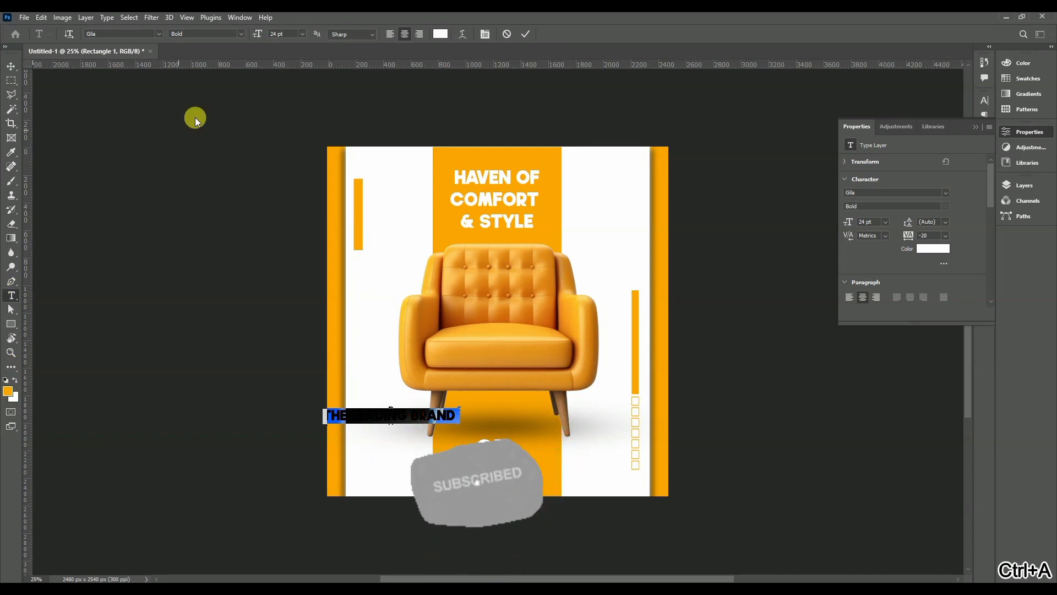
left_click(441, 34)
left_click(456, 151)
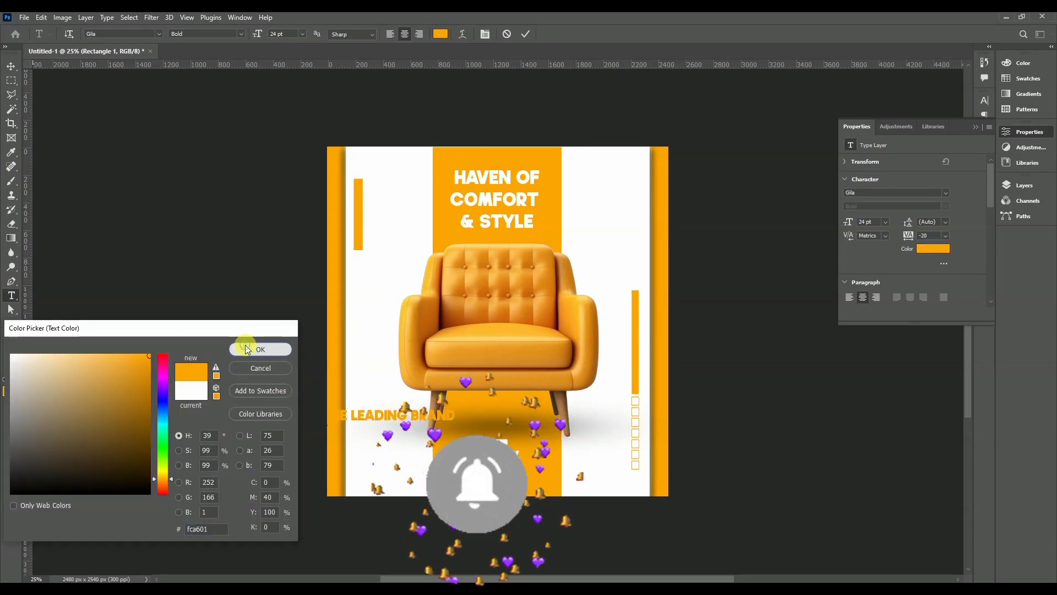
left_click(246, 349)
left_click(459, 415)
type("IN F")
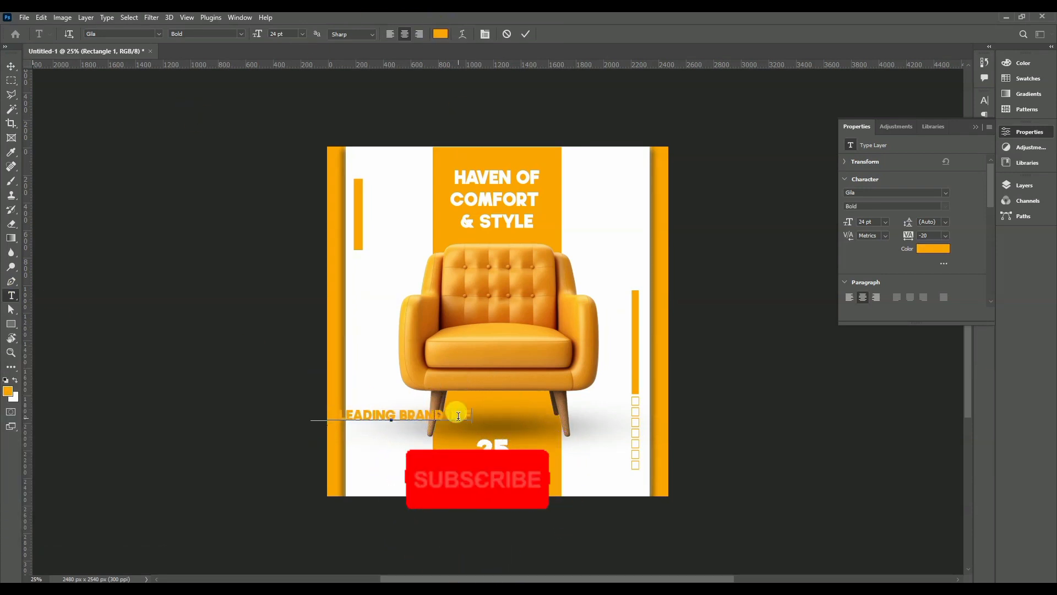
type("URNITURE")
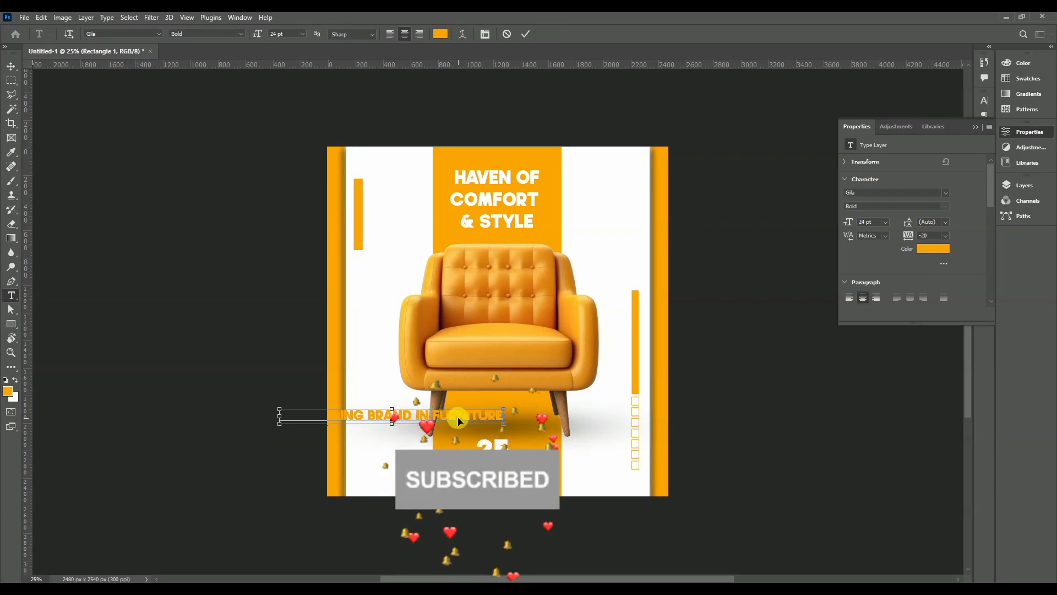
Rotate the tagline about -90.6° to read upward and place it in the left white panel below the short orange bar
key("ctrl+a")
left_click_drag(444, 435, 564, 420)
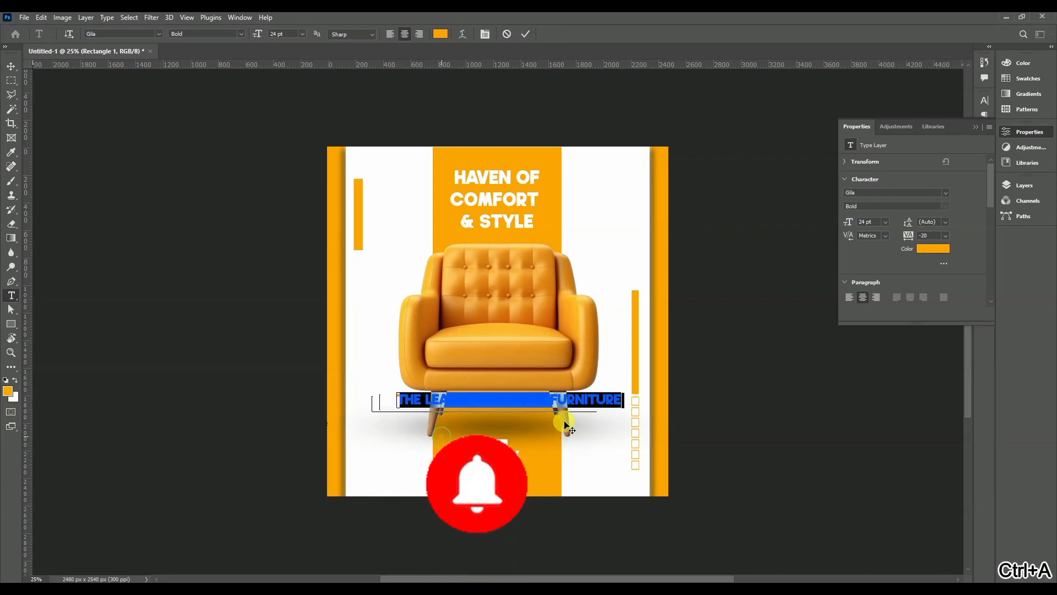
left_click(526, 37)
key("ctrl+t")
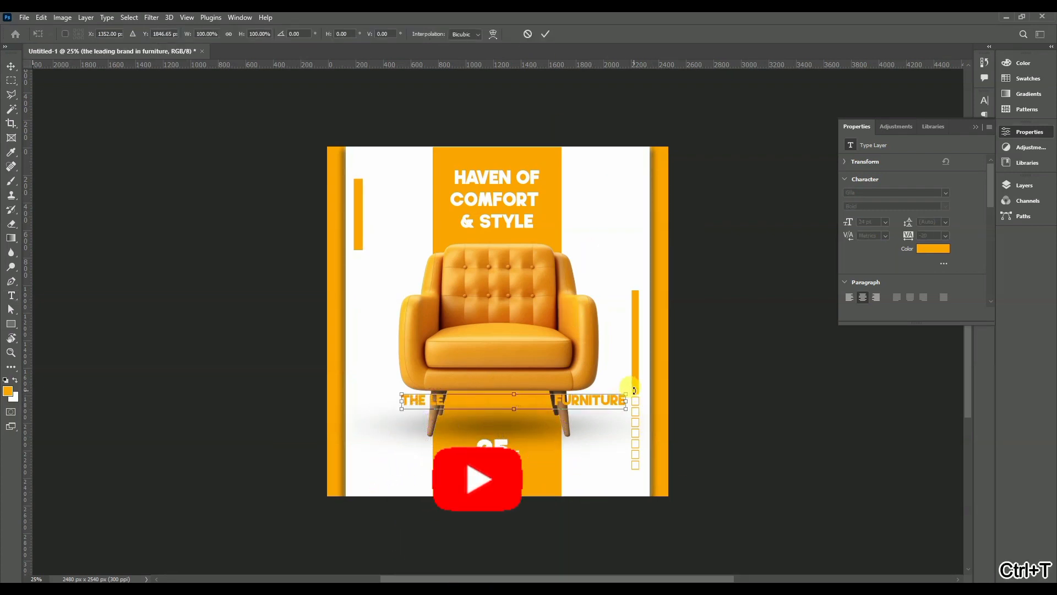
left_click_drag(633, 389, 360, 330)
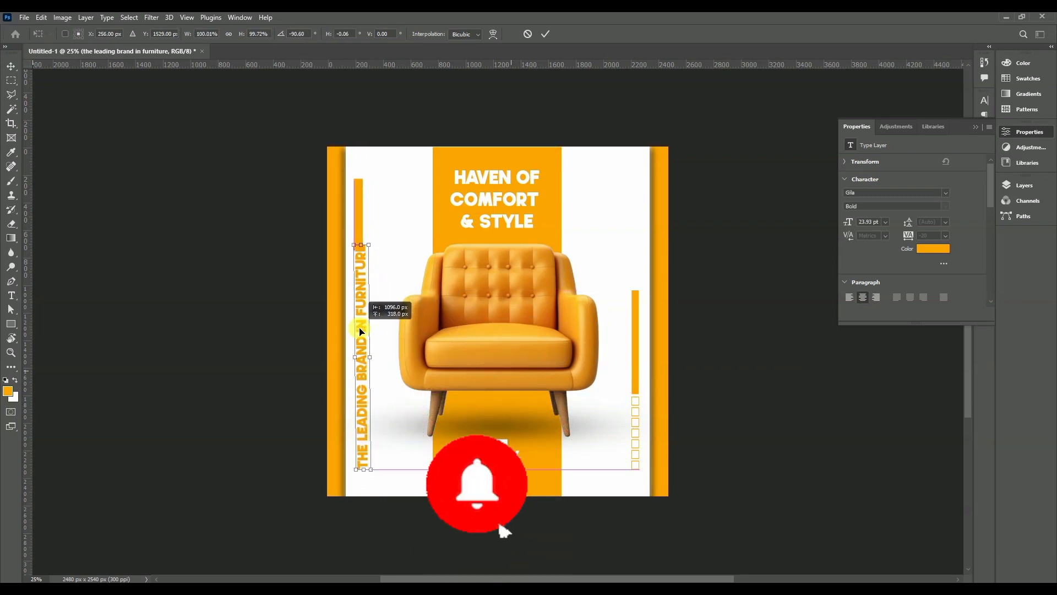
left_click(545, 34)
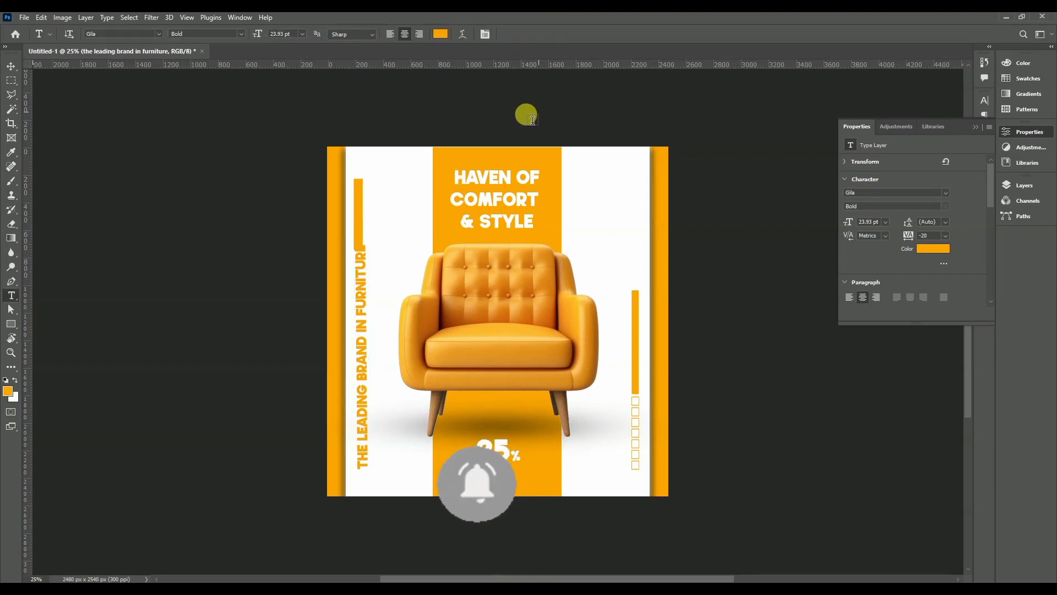
left_click(11, 66)
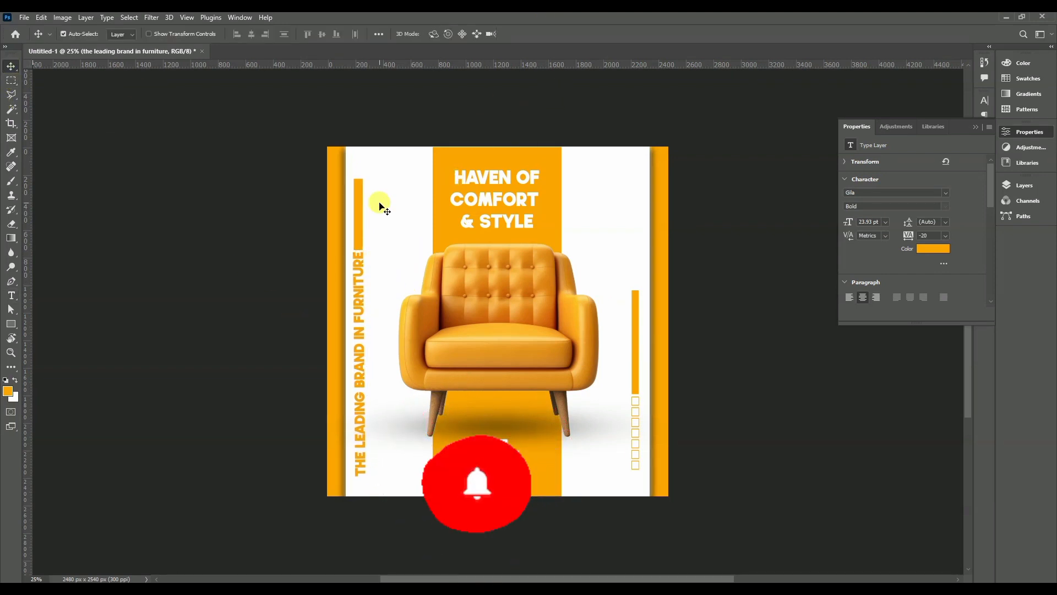
Set the vertical tagline's size to 14 pt and move it up directly beneath the short orange bar
left_click(11, 296)
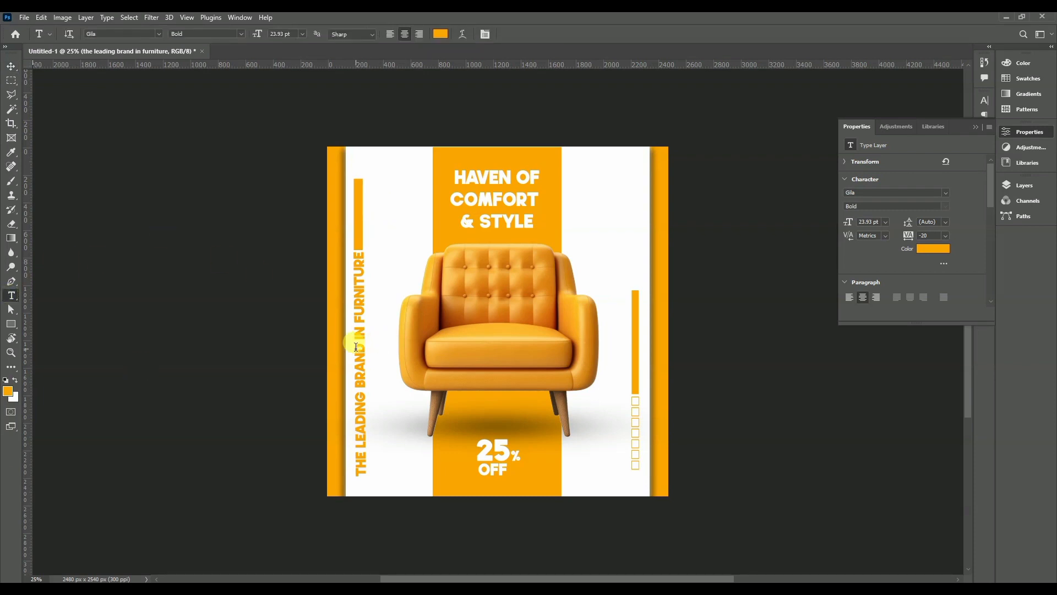
key("ctrl+a")
left_click_drag(249, 34, 249, 35)
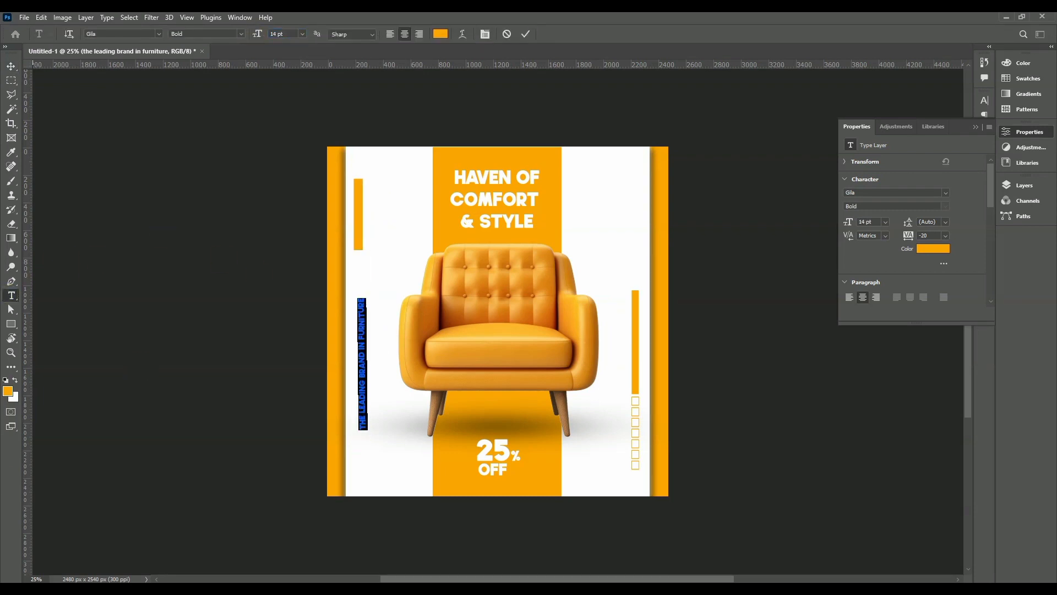
left_click(523, 33)
left_click(11, 66)
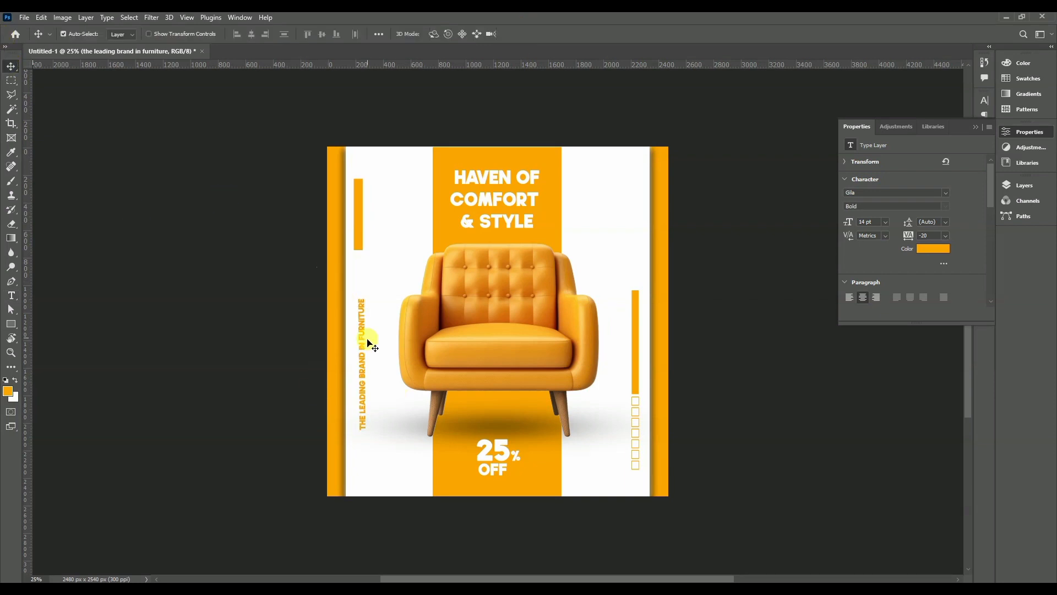
left_click_drag(366, 342, 363, 284)
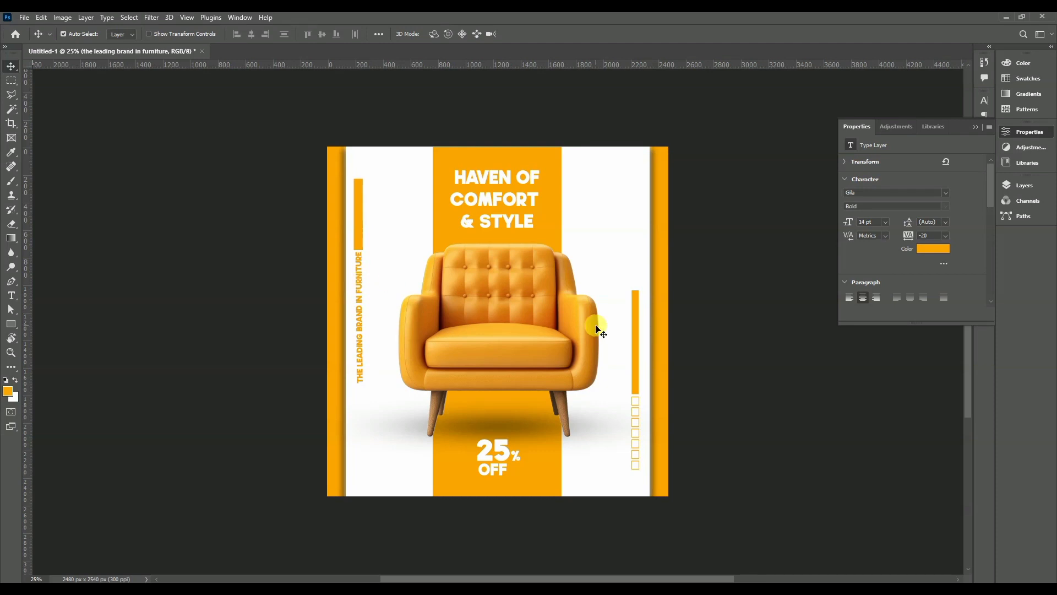
Nudge the armchair slightly to the left
key("ctrl+plus")
key("ctrl+plus")
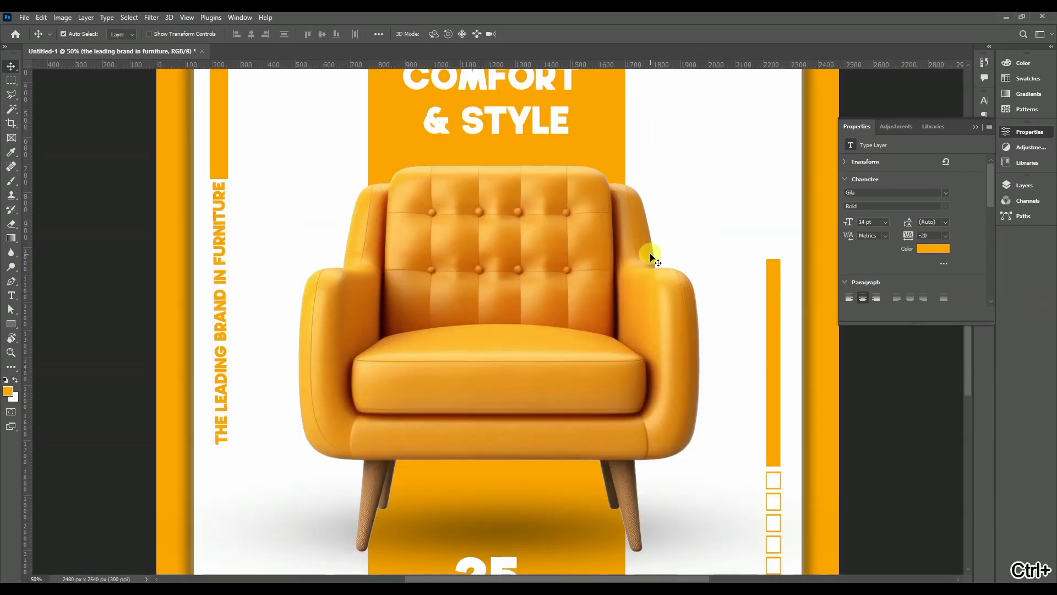
key("ctrl+minus")
key("ctrl+minus")
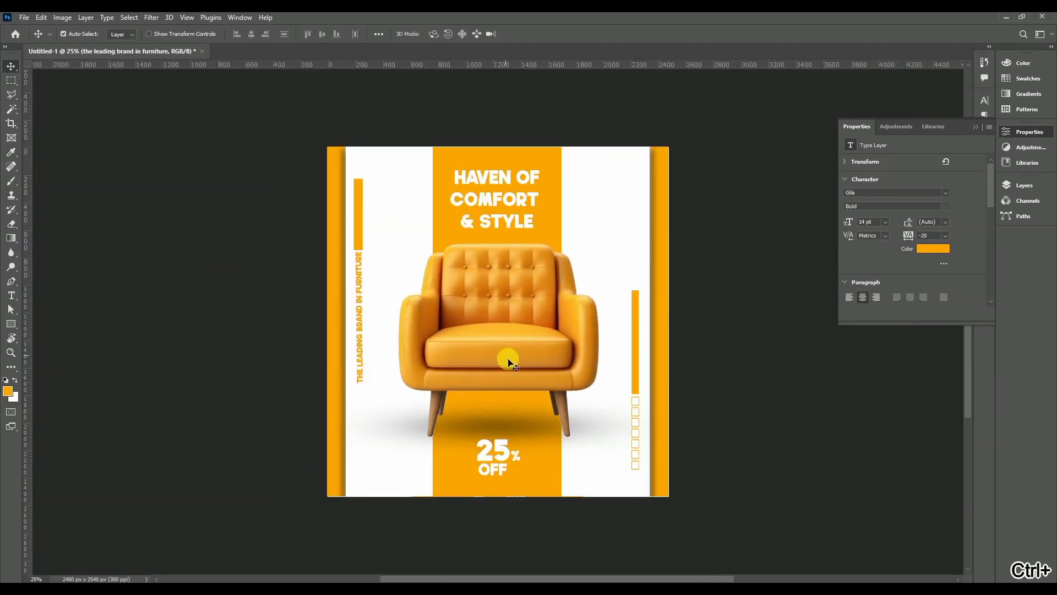
left_click_drag(508, 361, 505, 362)
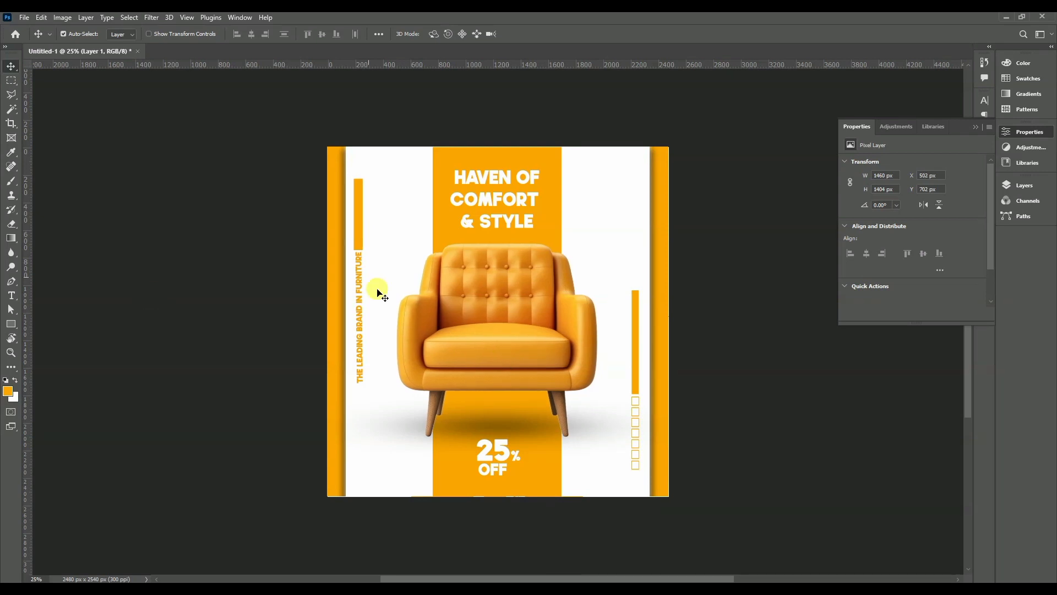
Add an orange text line ending in FURNITURES at the poster's lower left, set it in Ardilla Regular, and move it right
left_click(14, 291)
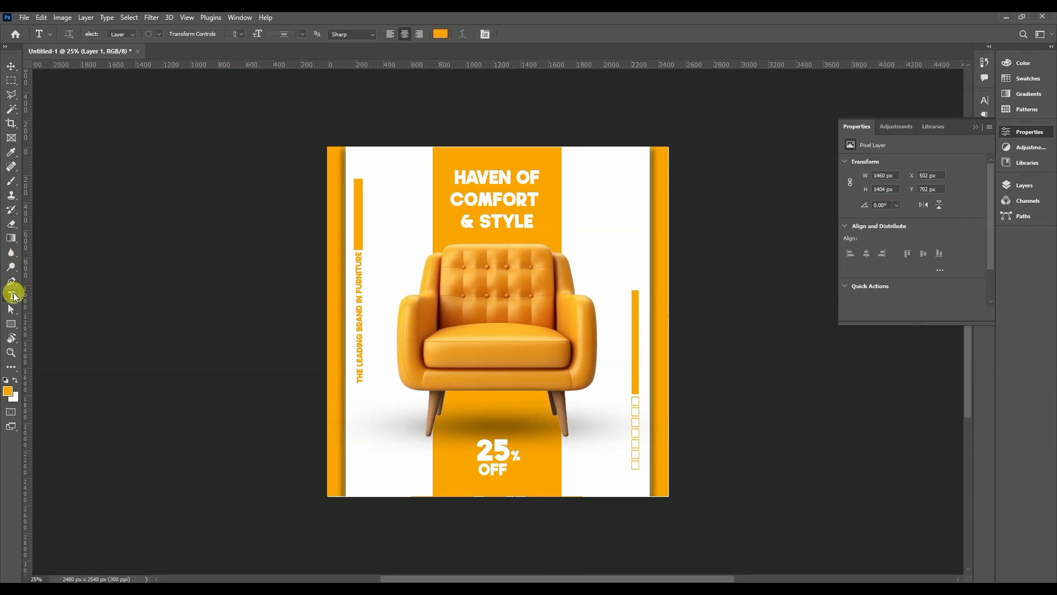
left_click(362, 461)
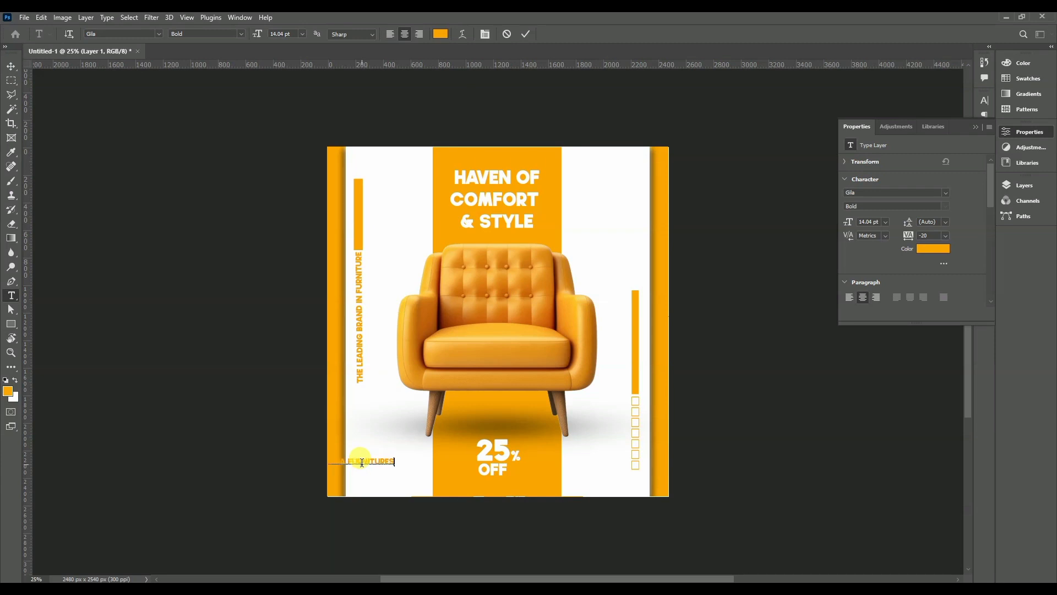
key("ctrl+a")
left_click(156, 33)
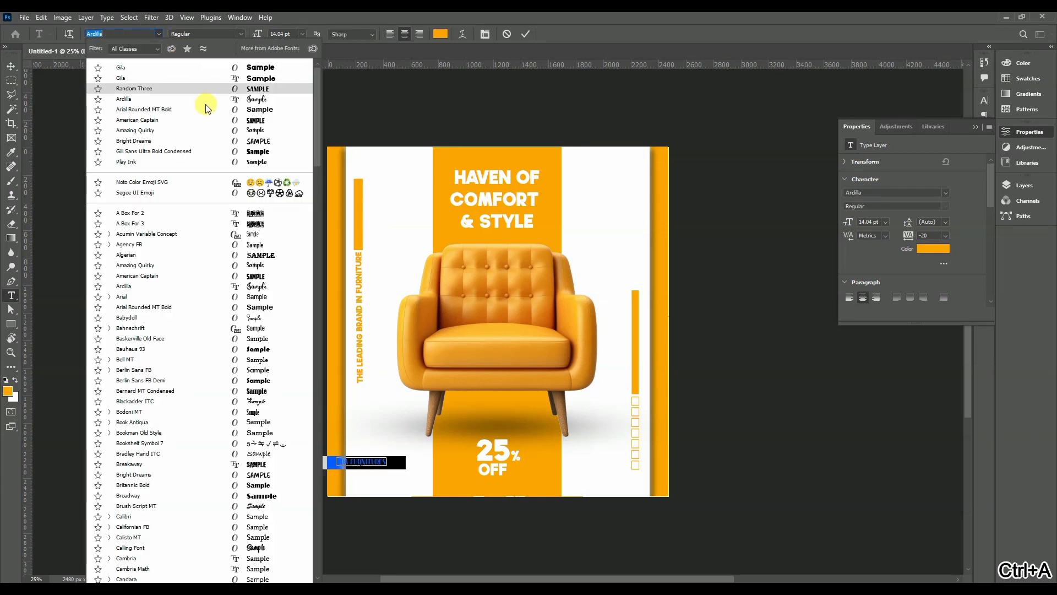
left_click(206, 103)
left_click_drag(429, 486, 491, 489)
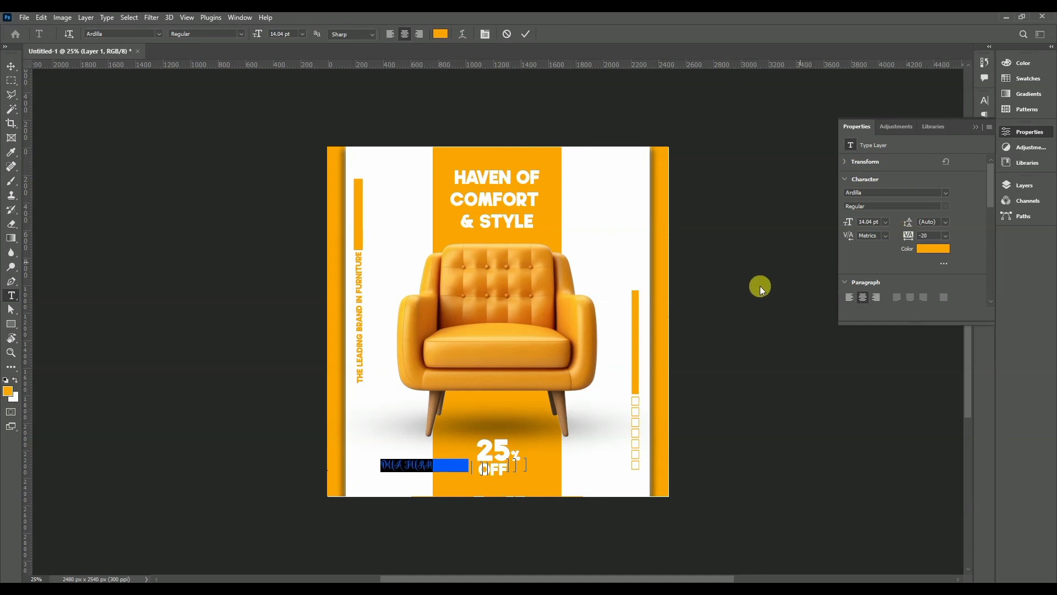
Format the brand text as 39 pt small caps and retype it as Dua S
left_click(485, 35)
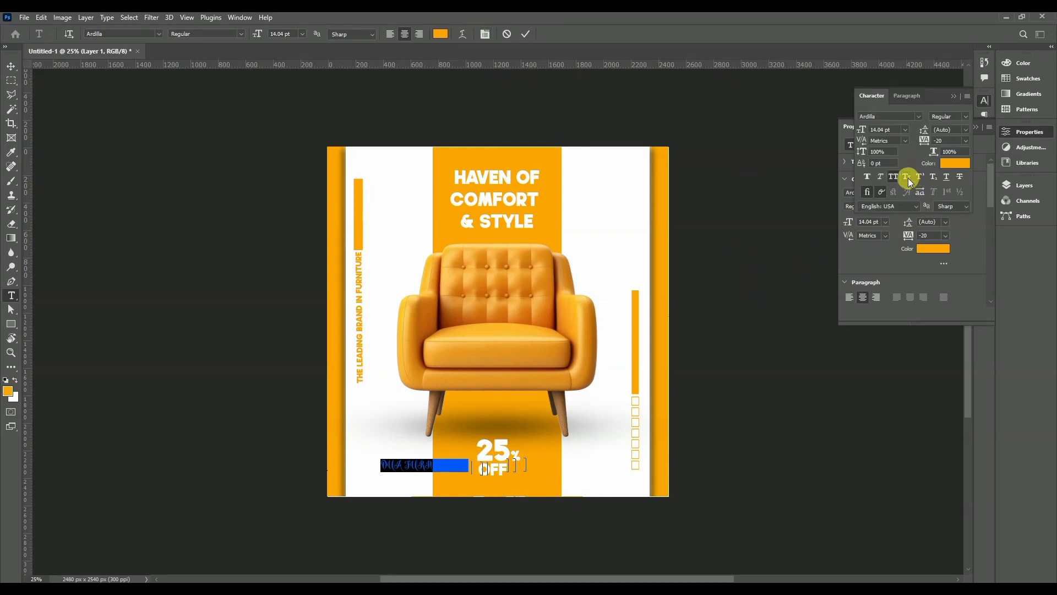
left_click_drag(256, 35, 269, 37)
type("Ou")
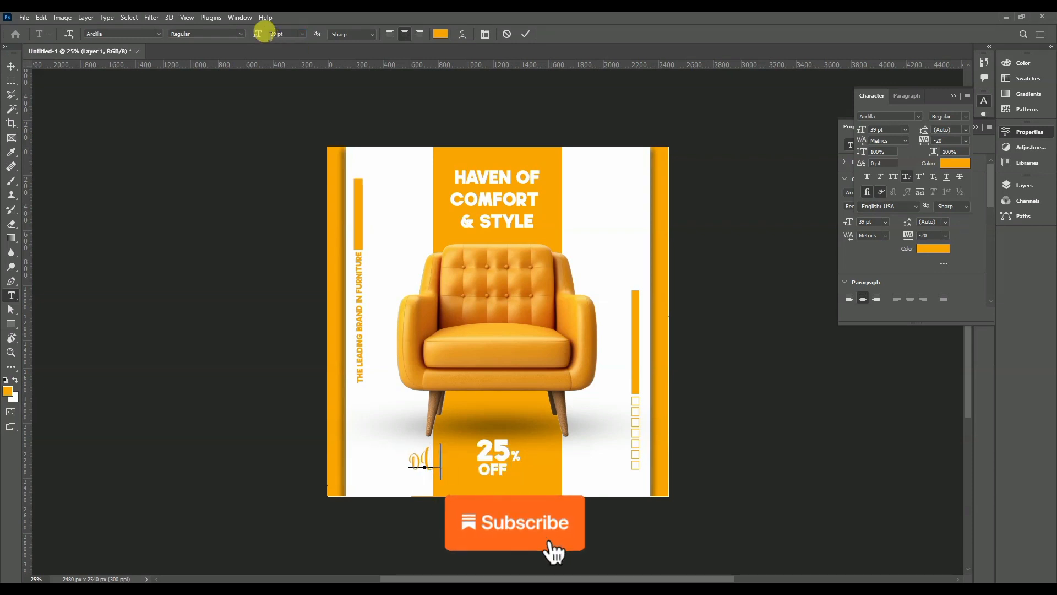
type("Our")
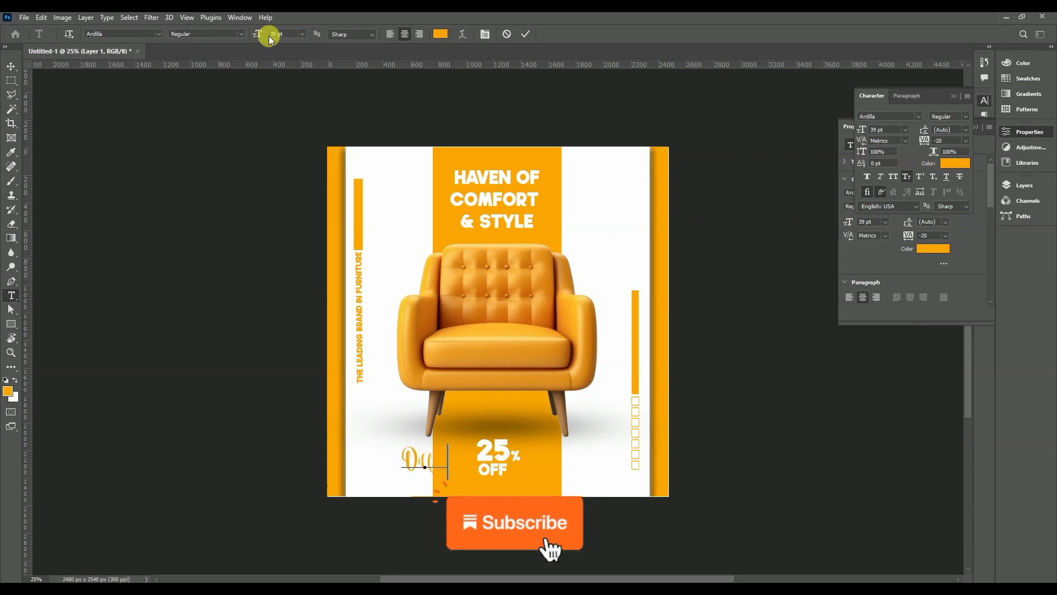
type("S")
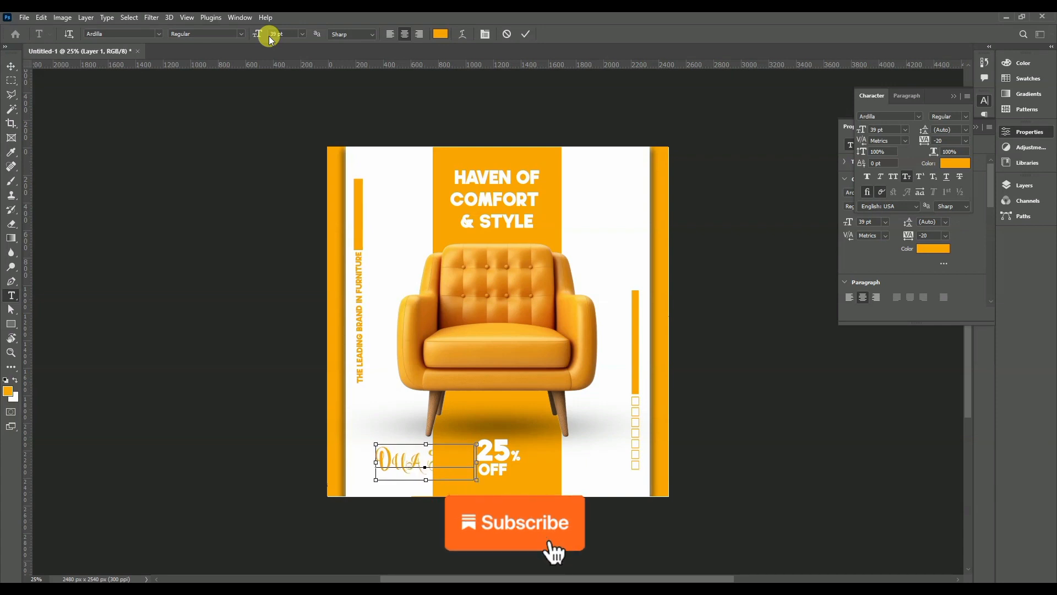
Turn off small caps for the entire brand text beside the 25% OFF offer
key("ctrl+a")
left_click(485, 34)
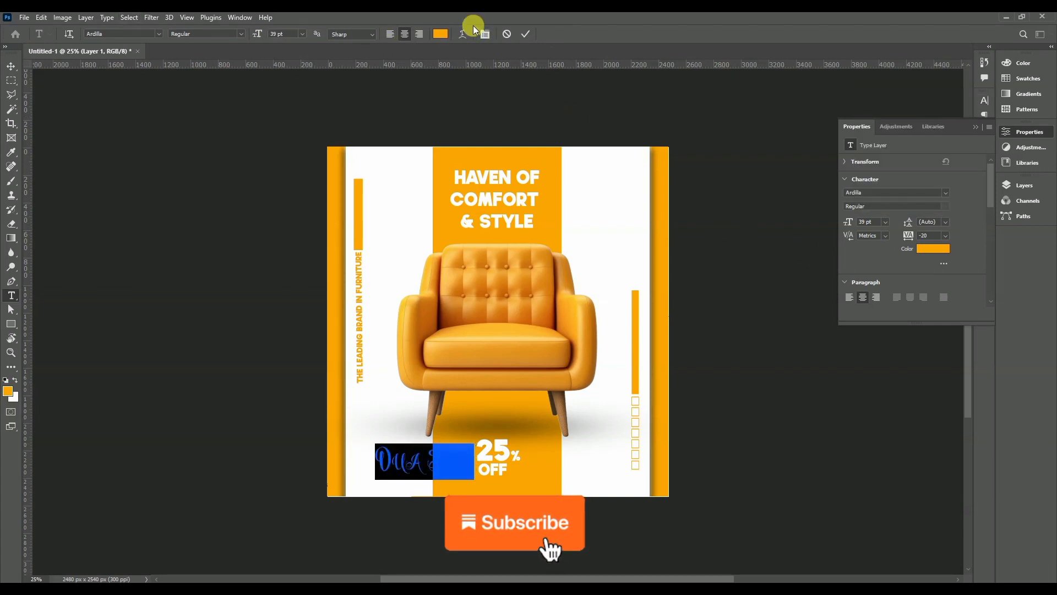
left_click(485, 34)
left_click(895, 177)
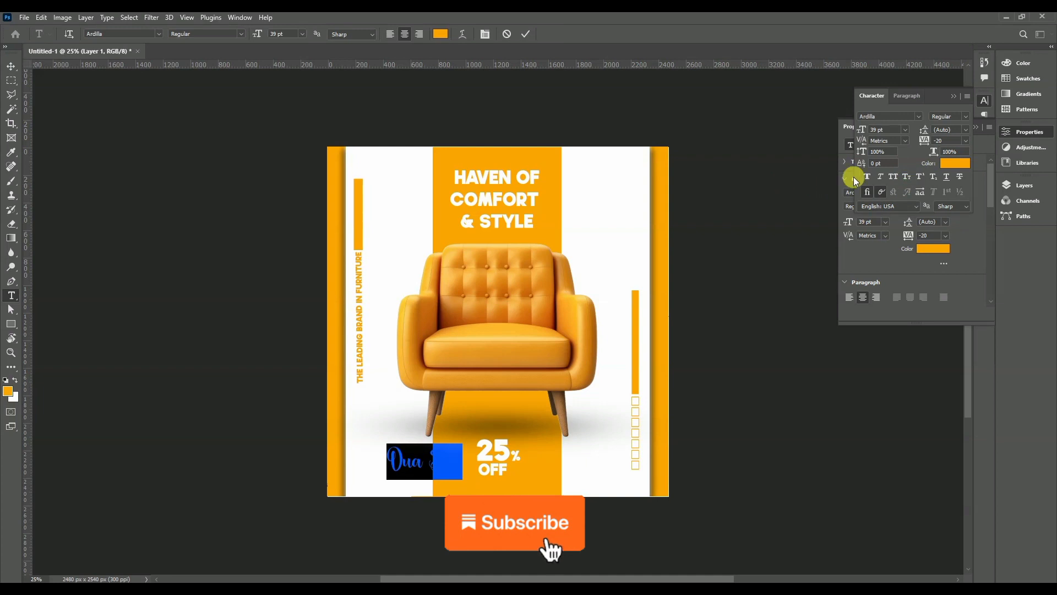
Change the brand text beside the 25% OFF offer to read Dua Furniture
key("Right")
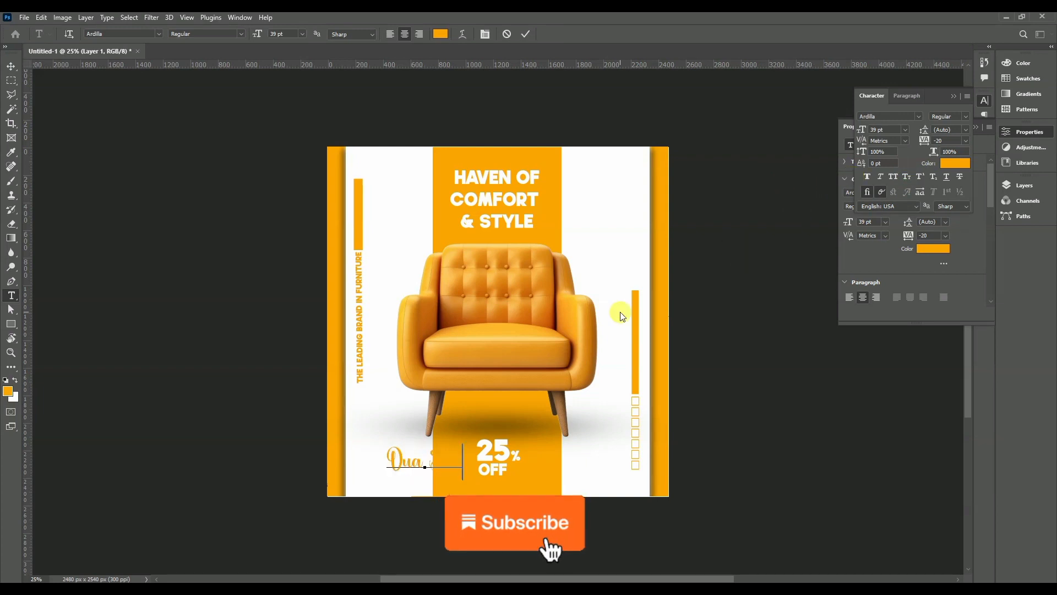
key("BackSpace")
key("BackSpace")
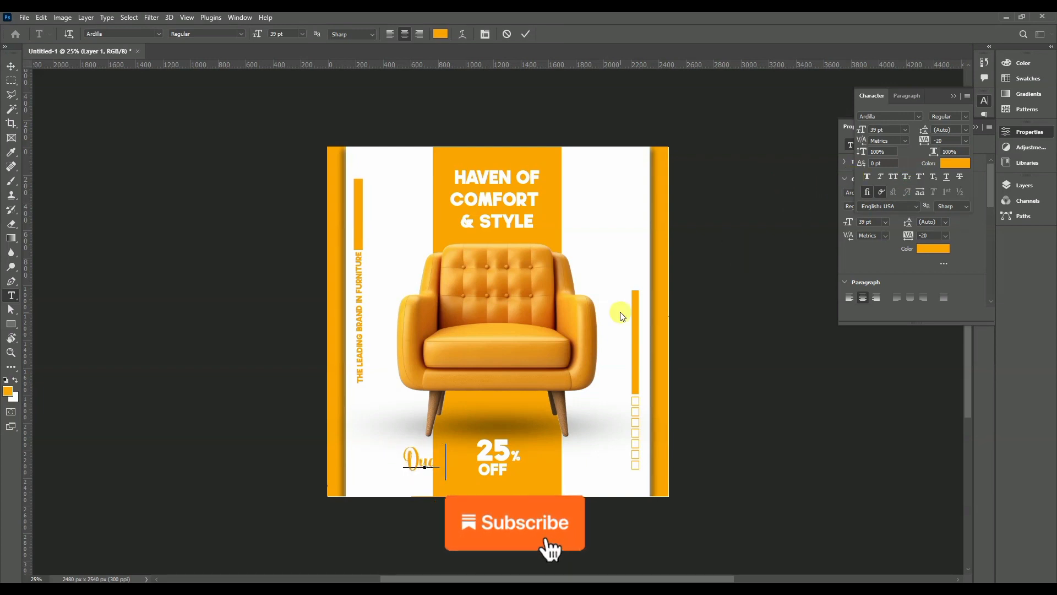
type("Furnitu")
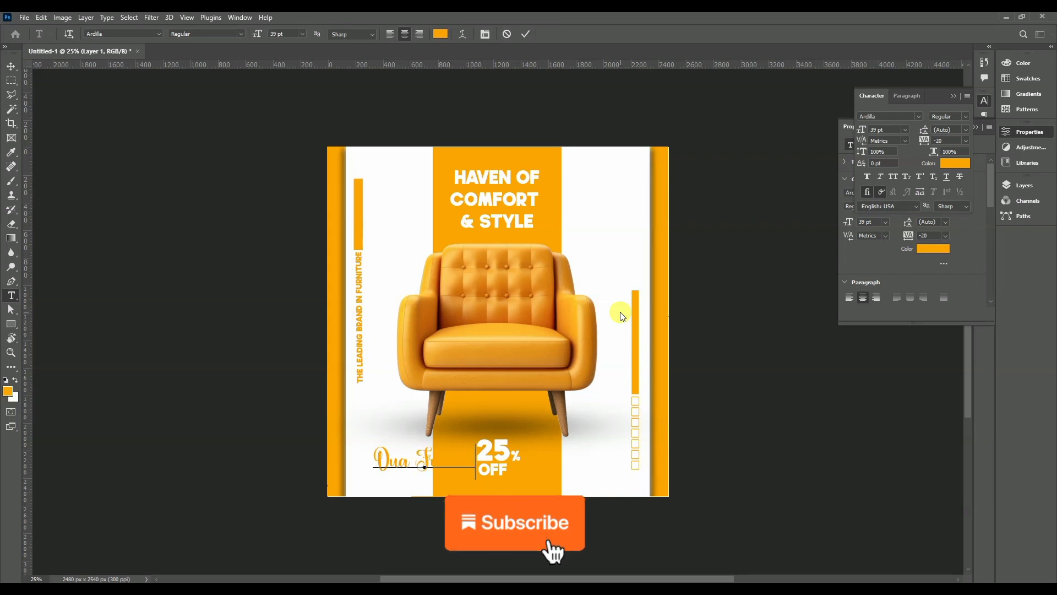
Reduce the entire brand text to 22 pt and move it to the poster's upper-left corner above the orange bar
key("ctrl+a")
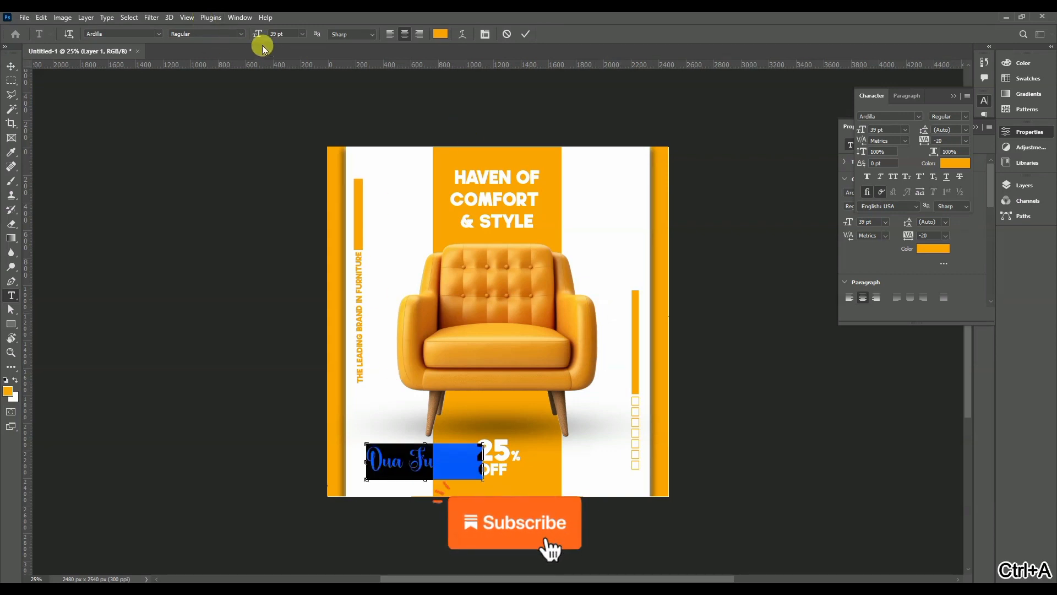
left_click_drag(259, 34, 251, 35)
left_click_drag(419, 492, 382, 191)
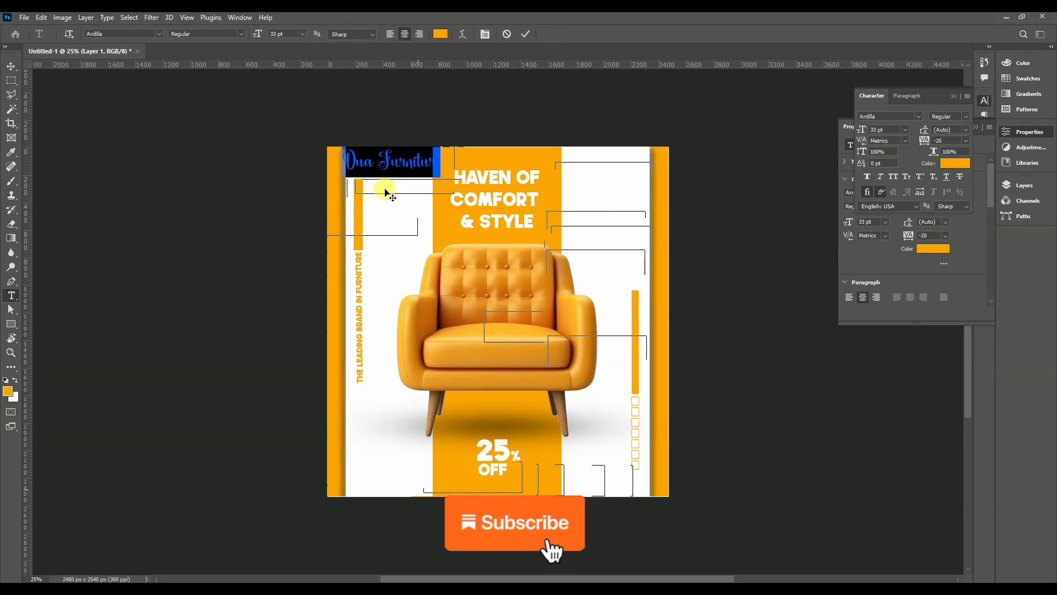
left_click_drag(257, 35, 255, 35)
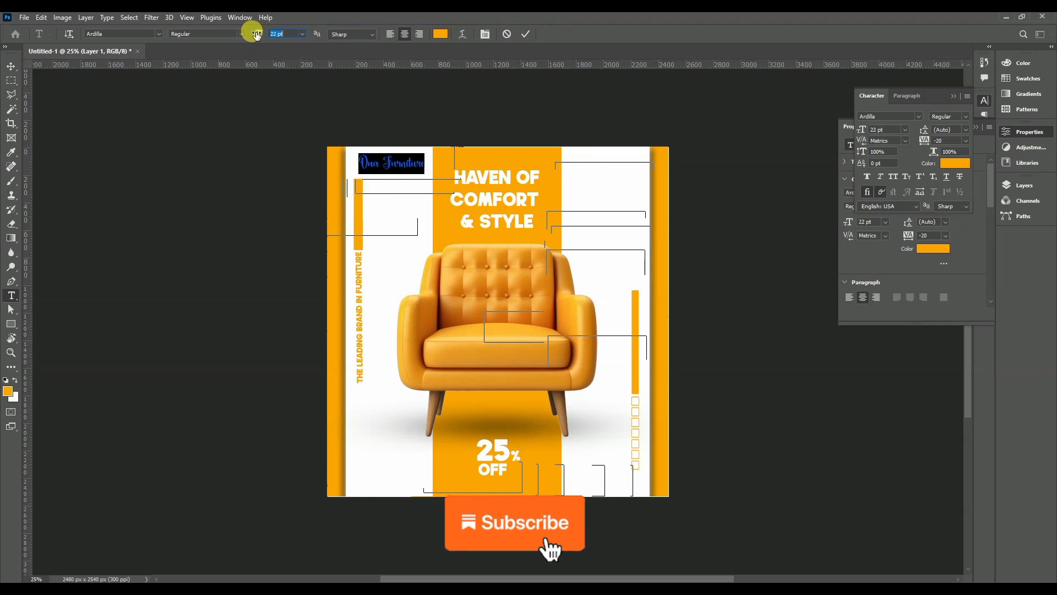
left_click(525, 32)
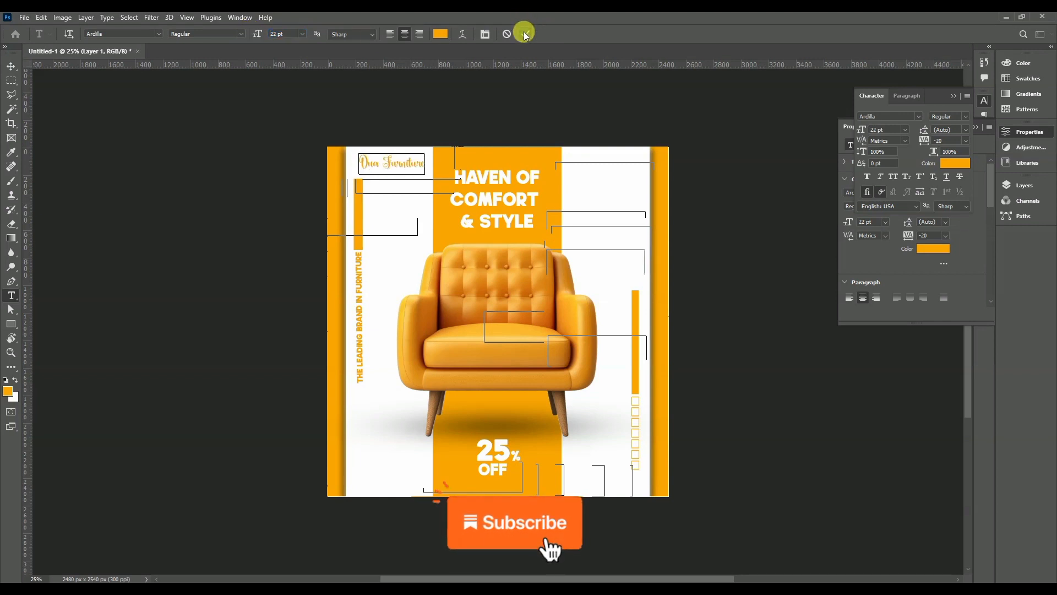
Move the orange bar and vertical tagline down together, and shift the brand name slightly down and left
left_click(11, 66)
left_click(356, 242)
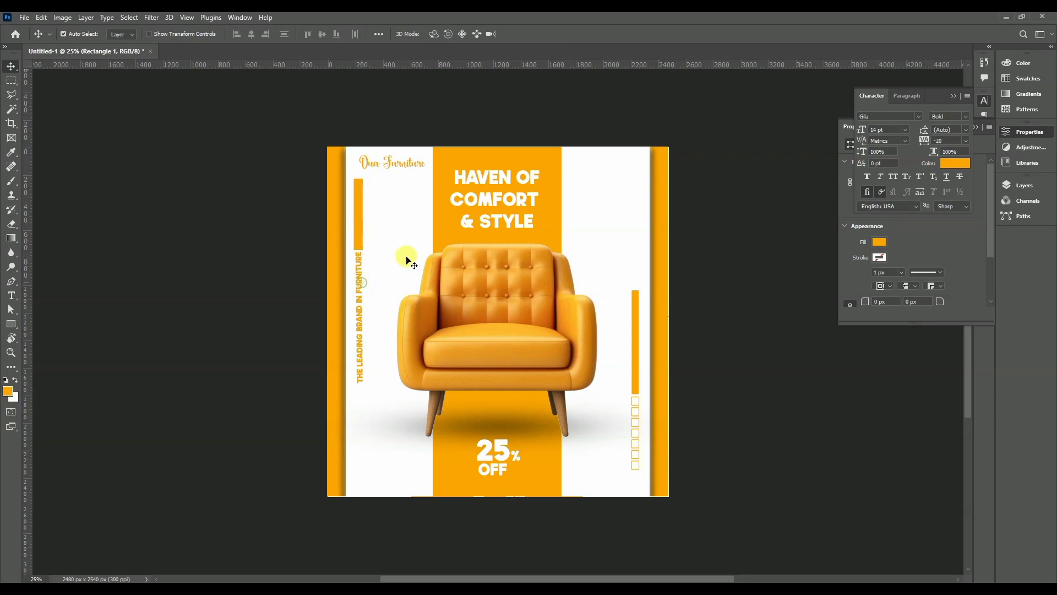
left_click(1024, 187)
left_click(938, 270, "shift")
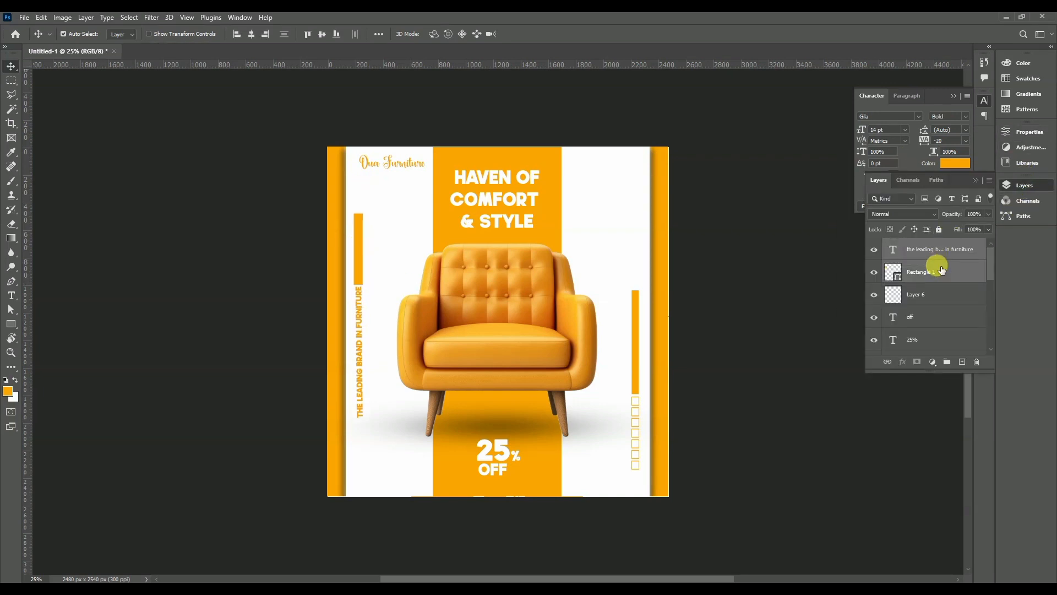
left_click_drag(400, 166, 396, 174)
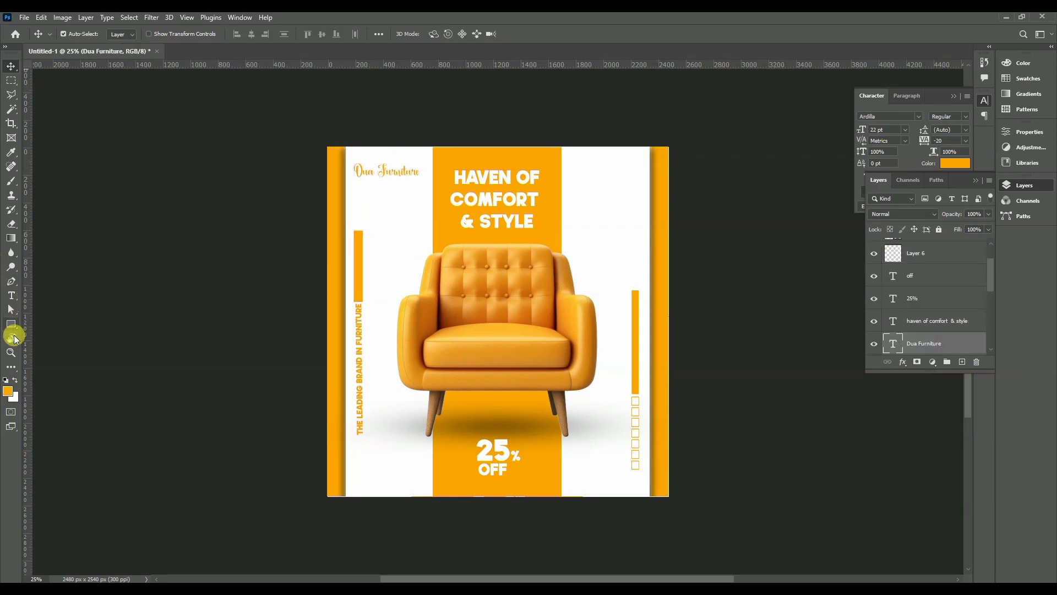
Draw a black horizontal line about 540 px wide with a 13 px stroke above the brand name and duplicate it below
left_click_drag(16, 327, 46, 368)
left_click_drag(352, 156, 428, 156)
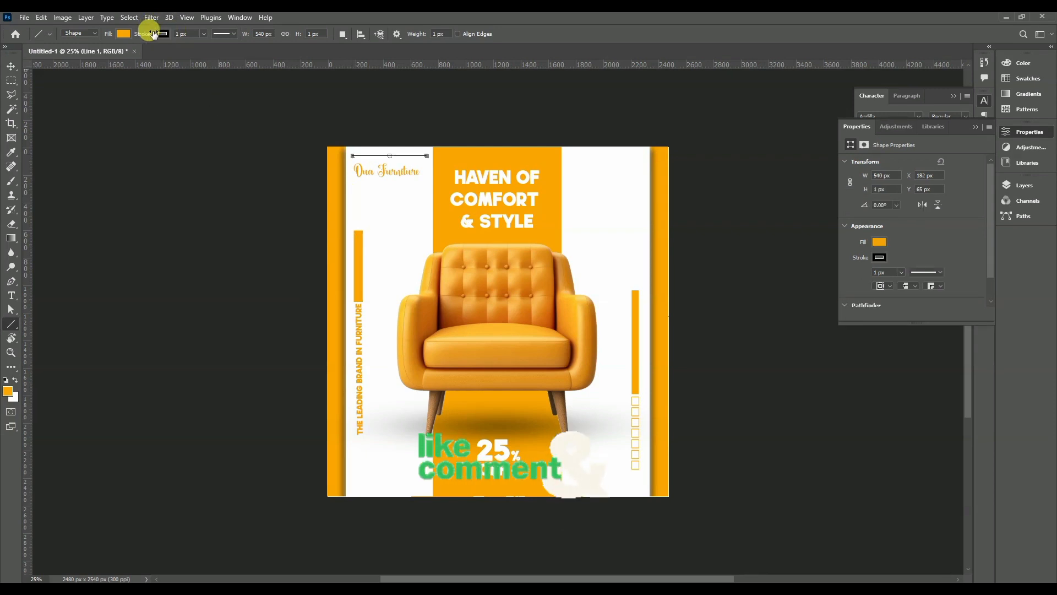
mouse_move(154, 34)
left_mouse_down()
mouse_move(134, 31)
mouse_move(149, 37)
left_mouse_up()
left_click(11, 66)
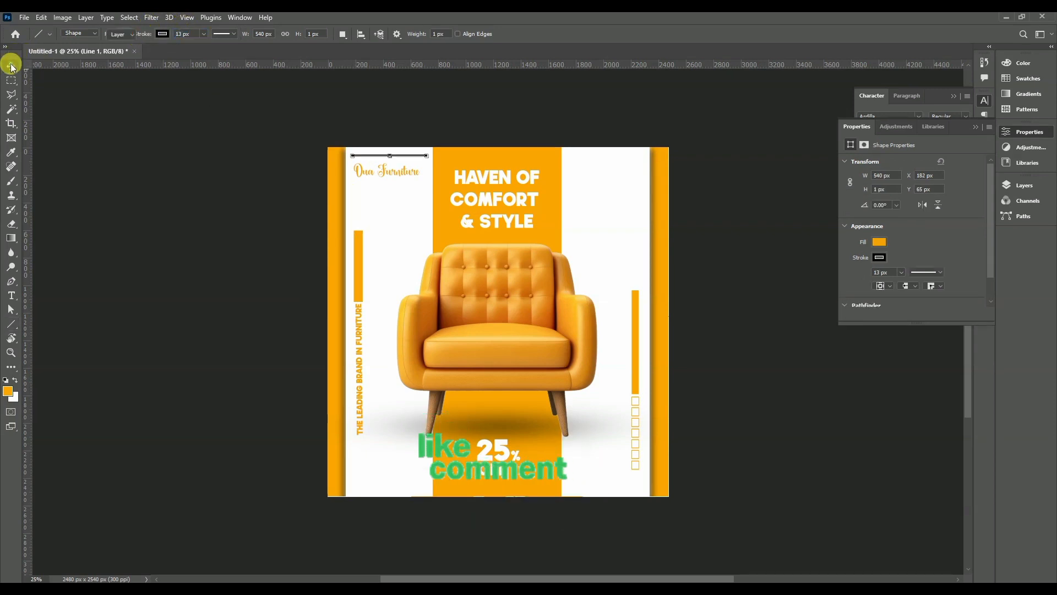
left_click_drag(407, 157, 406, 184)
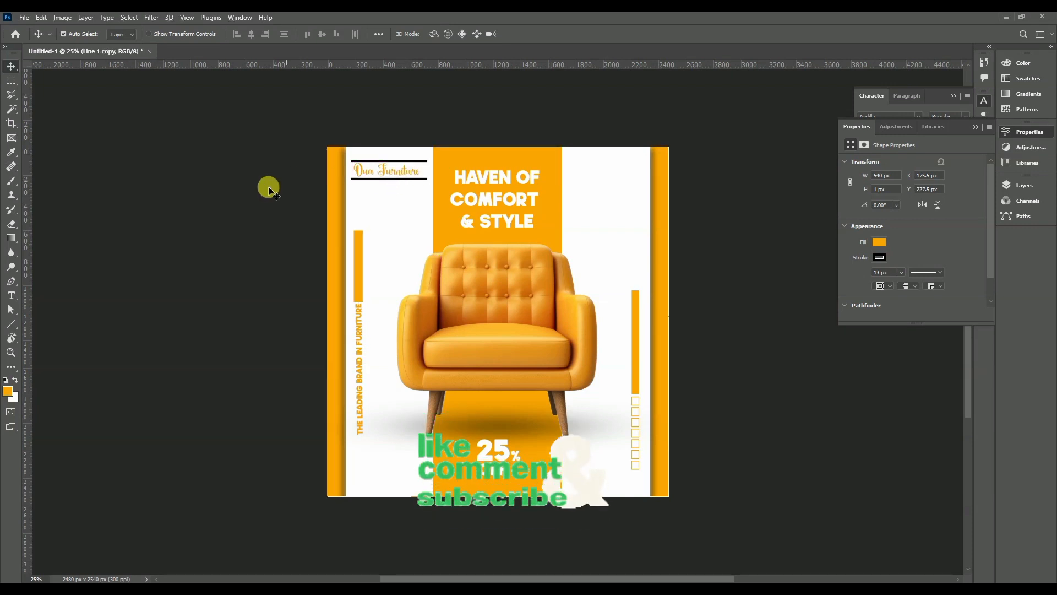
Recolour only the word Furniture in the brand name black
left_click(11, 295)
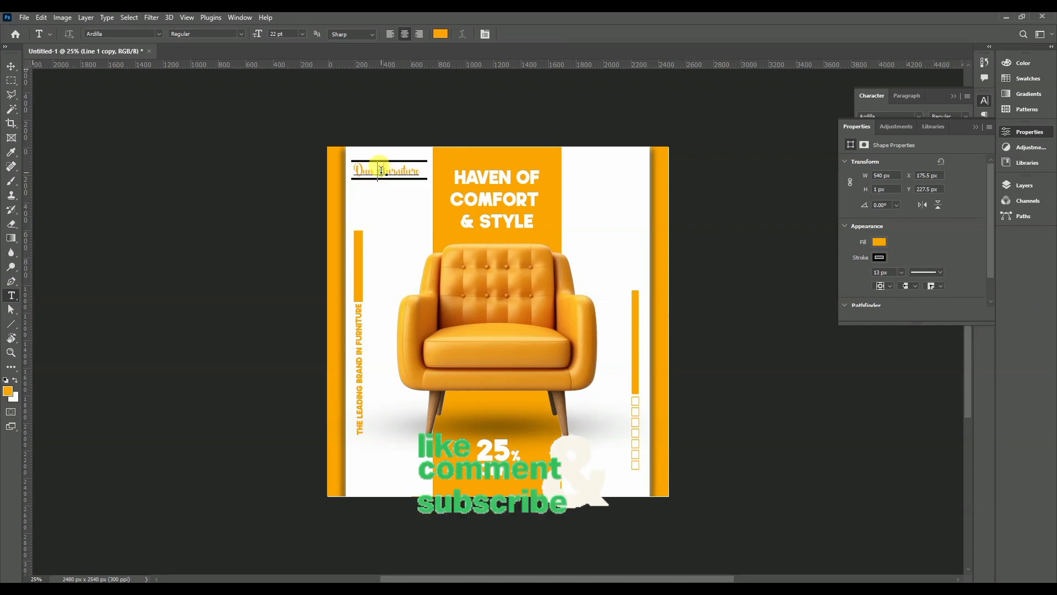
left_click(389, 181)
key("ctrl+a")
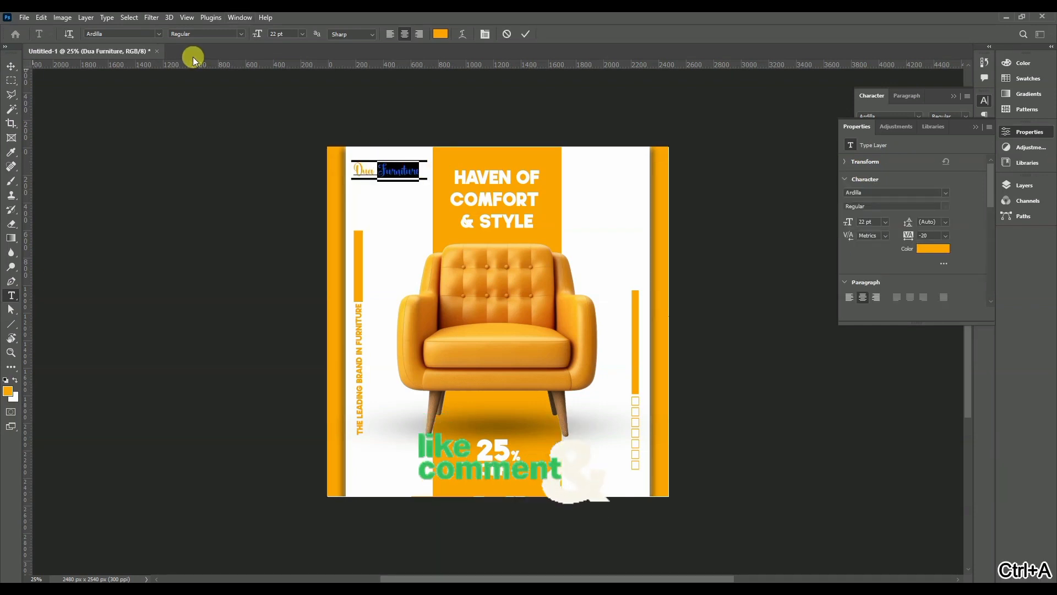
left_click(435, 33)
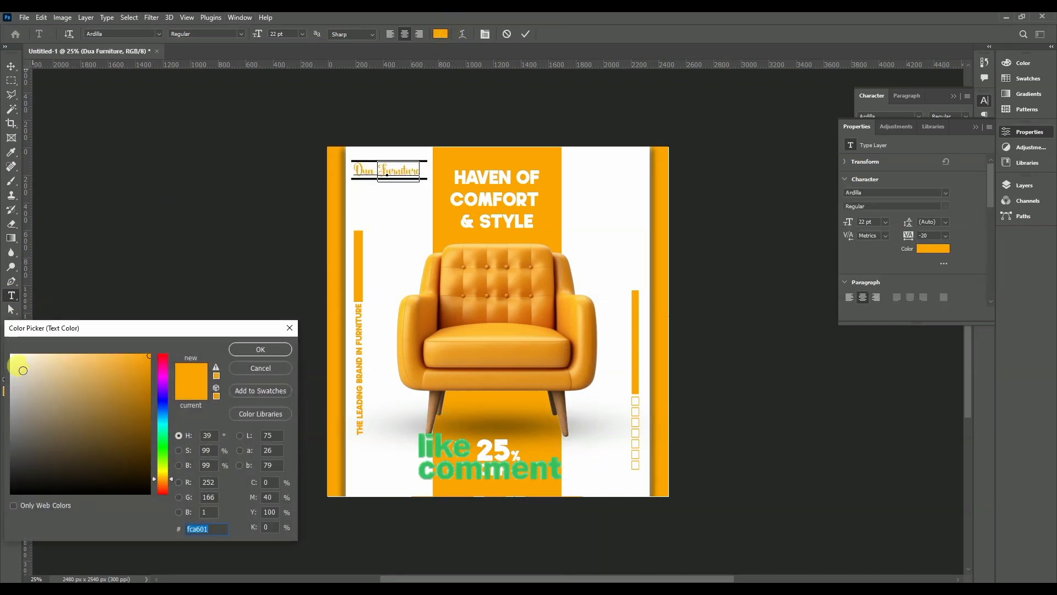
left_click(8, 449)
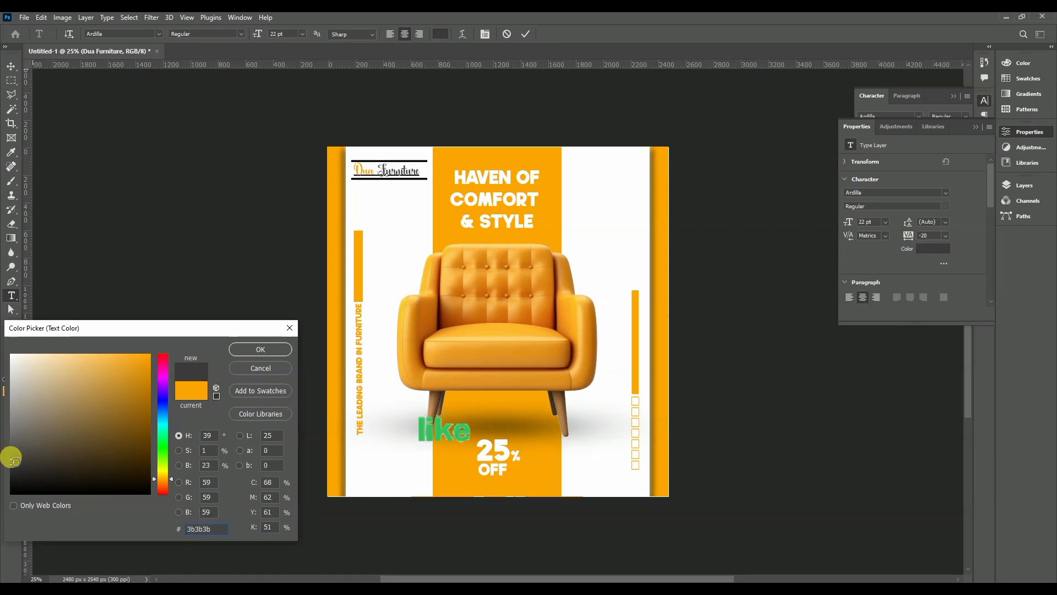
left_click(260, 349)
left_click(527, 32)
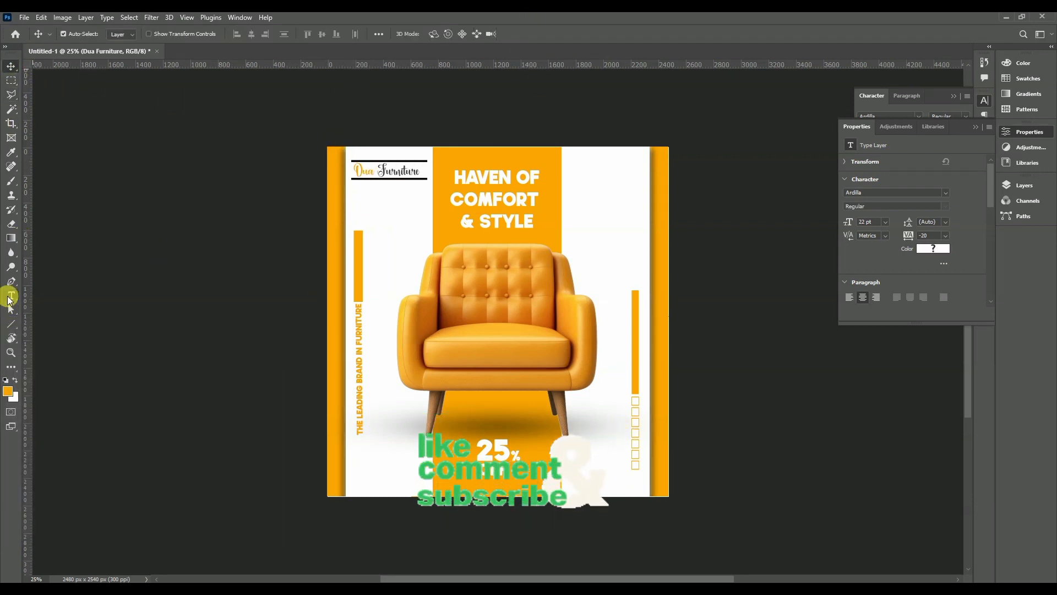
Add the text Follow Us at the poster's lower edge in Gila Regular and place it beneath the 25% OFF offer
left_click(556, 490)
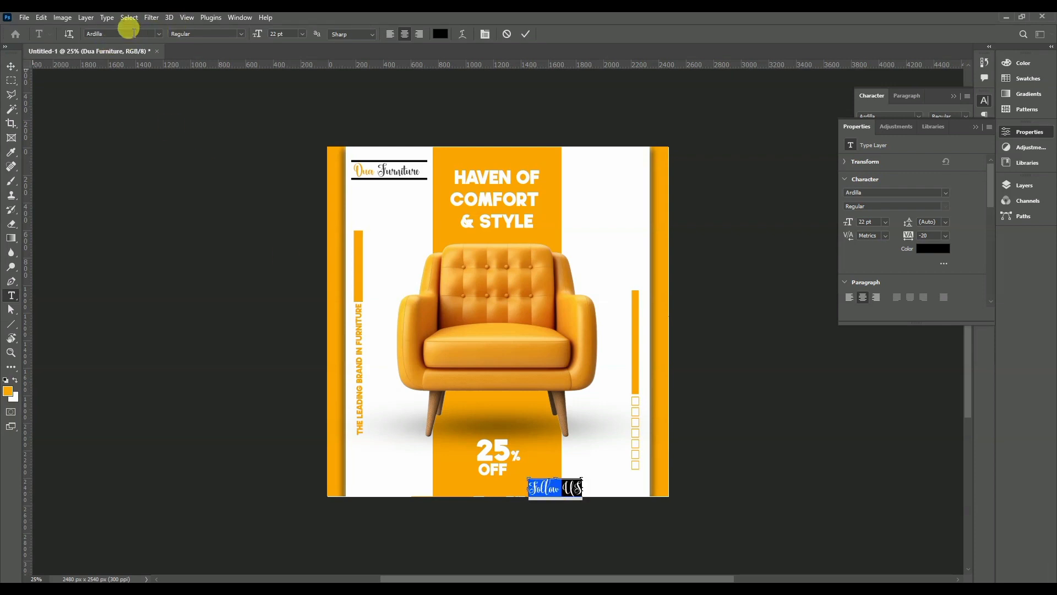
type("Gila")
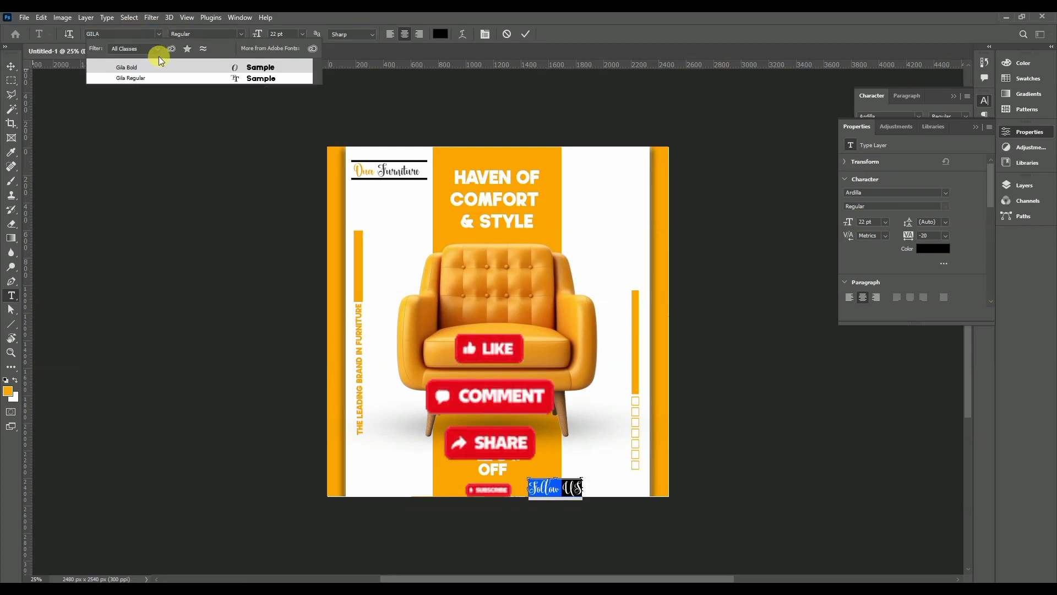
key("Return")
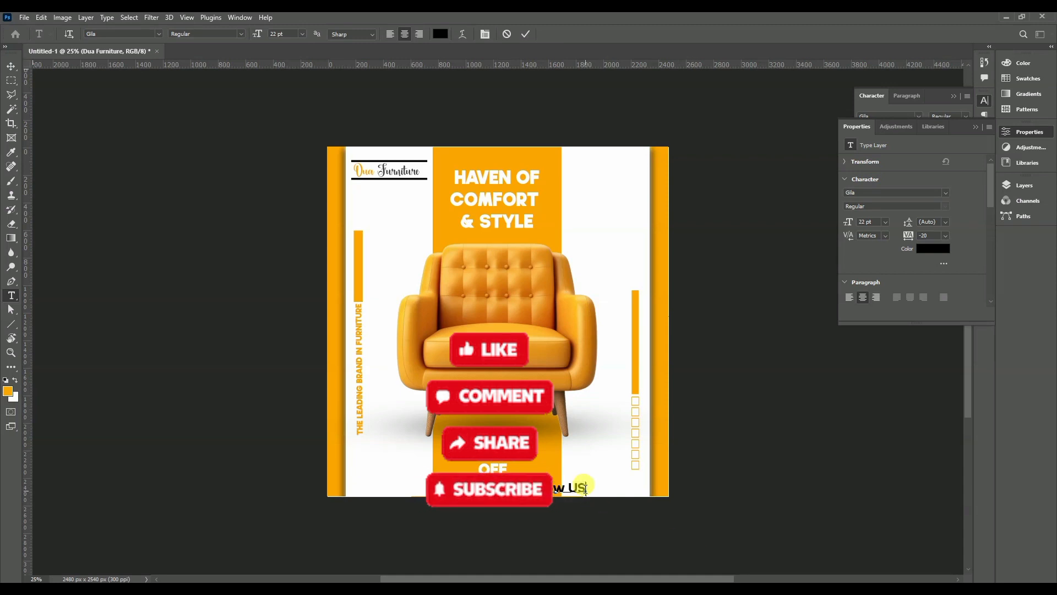
key("ctrl+a")
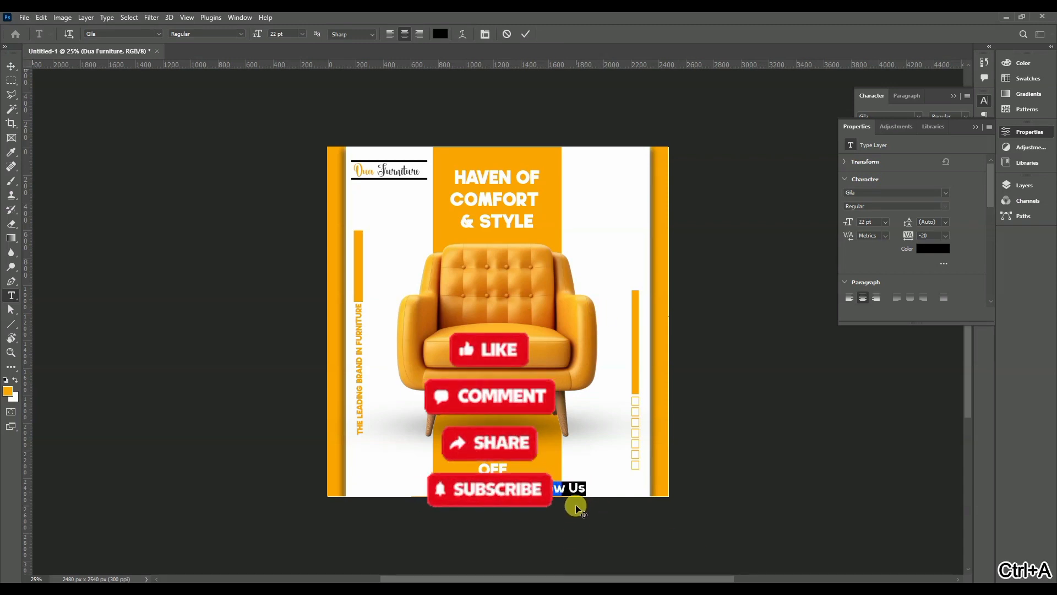
key("BackSpace")
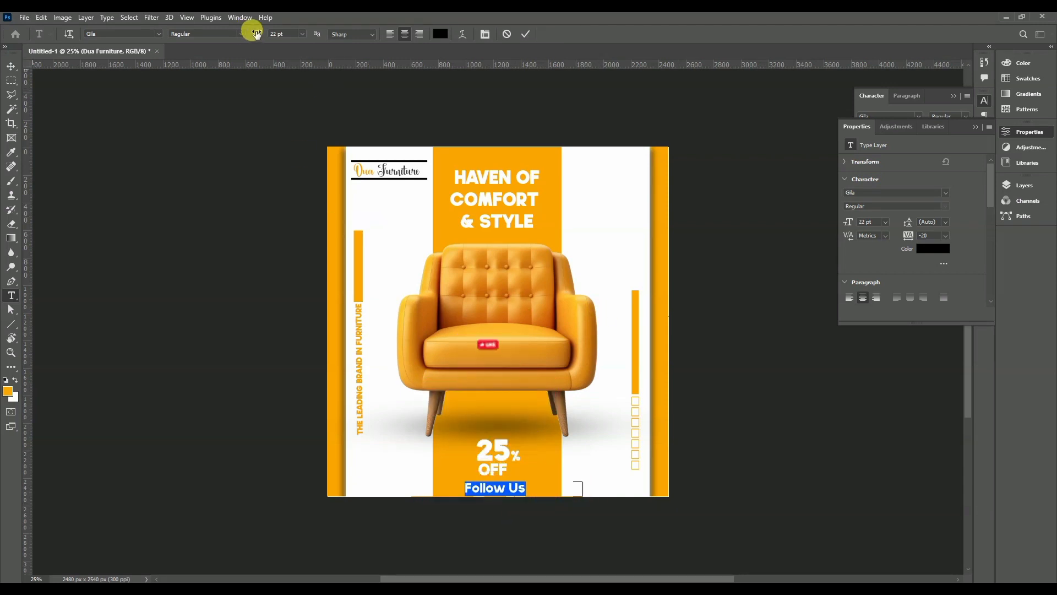
Set the Follow Us text to 12 pt and colour it white
left_click_drag(254, 33, 245, 33)
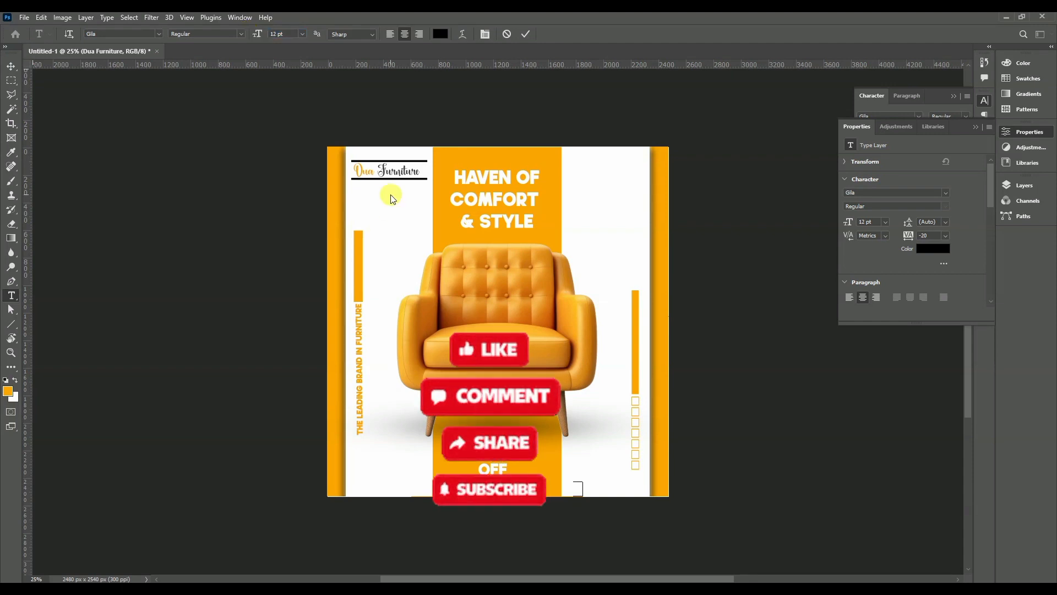
left_click(440, 34)
left_click_drag(30, 369, 10, 355)
left_click(259, 349)
left_click(125, 69)
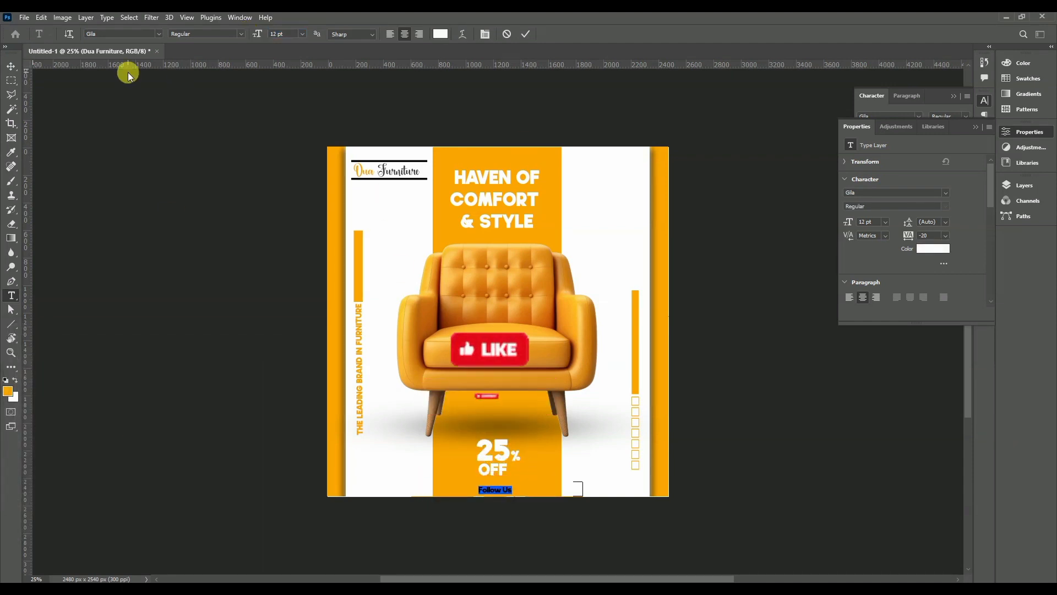
Shift the Follow Us line slightly right and down on the central orange band below OFF
key("v")
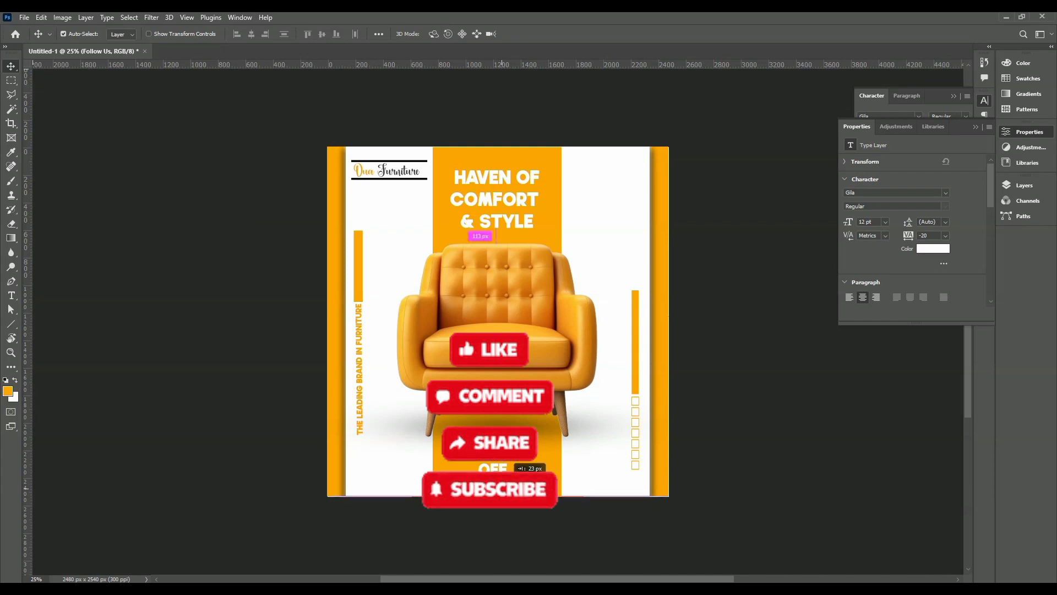
left_click(611, 543)
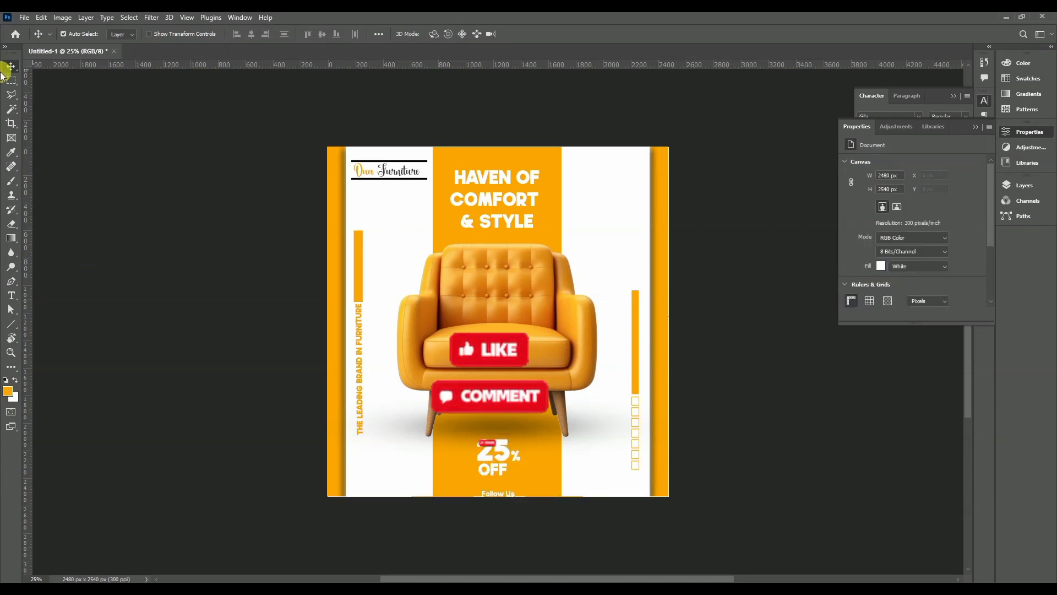
left_click_drag(510, 494, 510, 494)
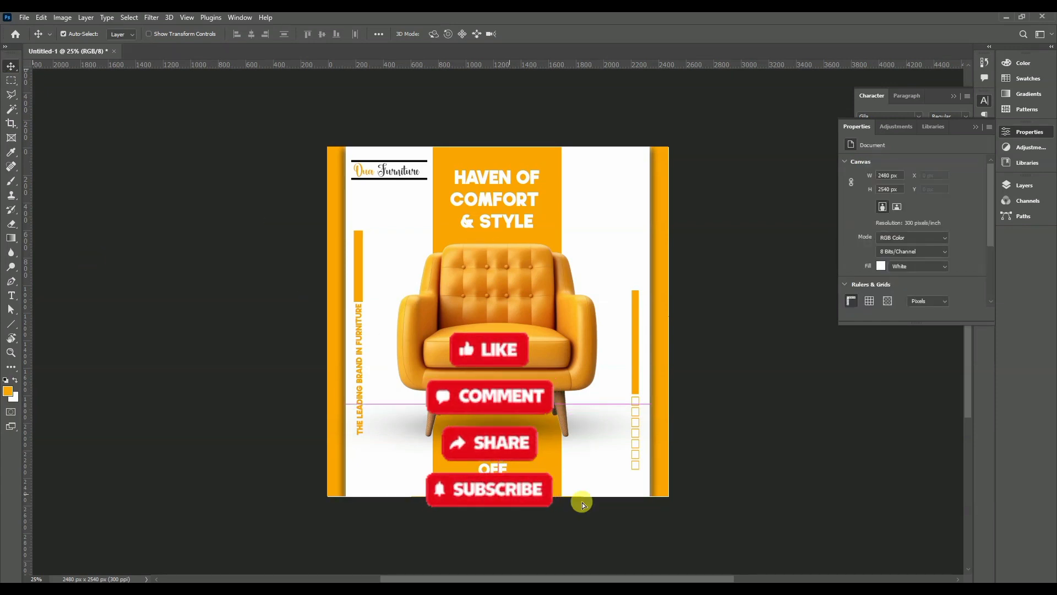
key("ctrl+plus")
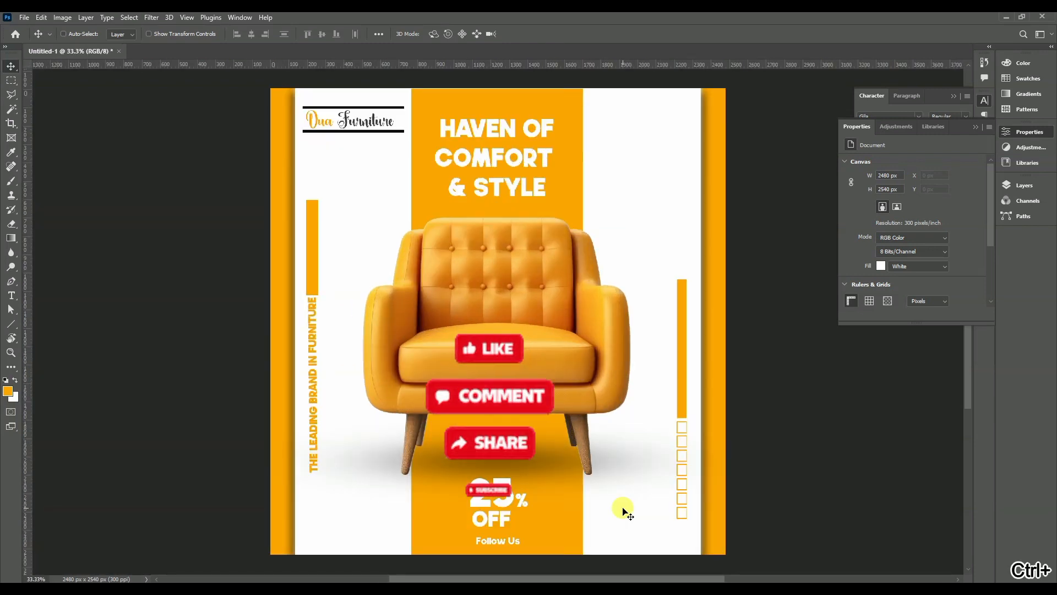